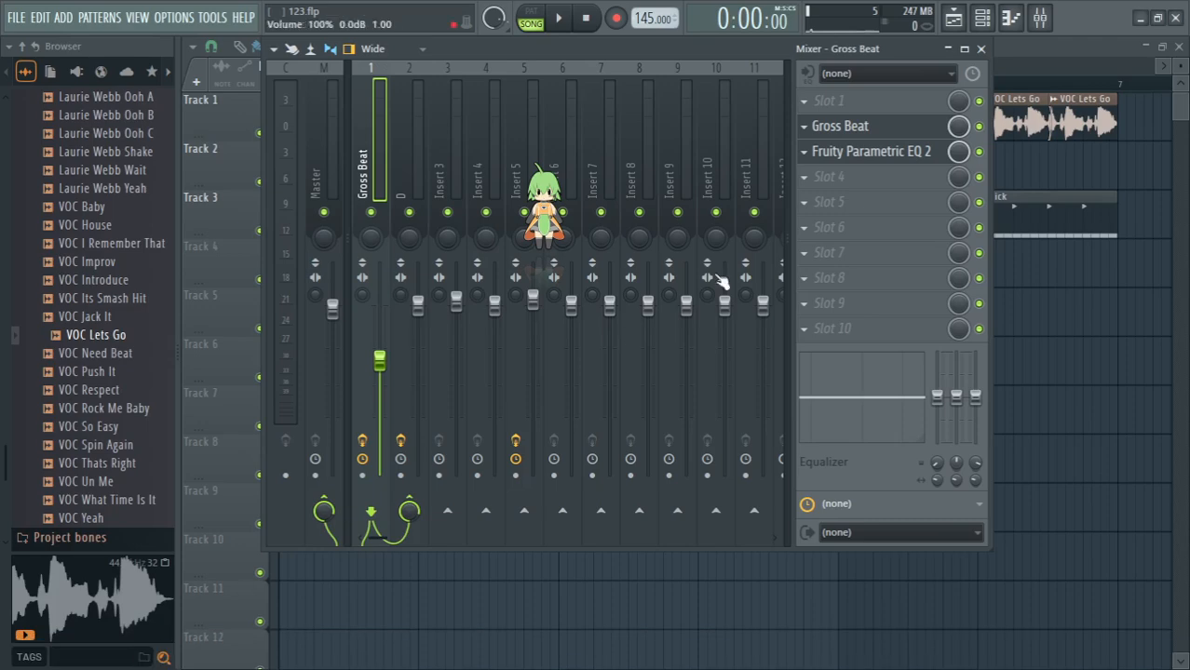
# - Open Gross Beat from the first mixer track, preview volume slot Trance Gt 2, and set both time and volume to empty slot E
pyautogui.click(836, 129)
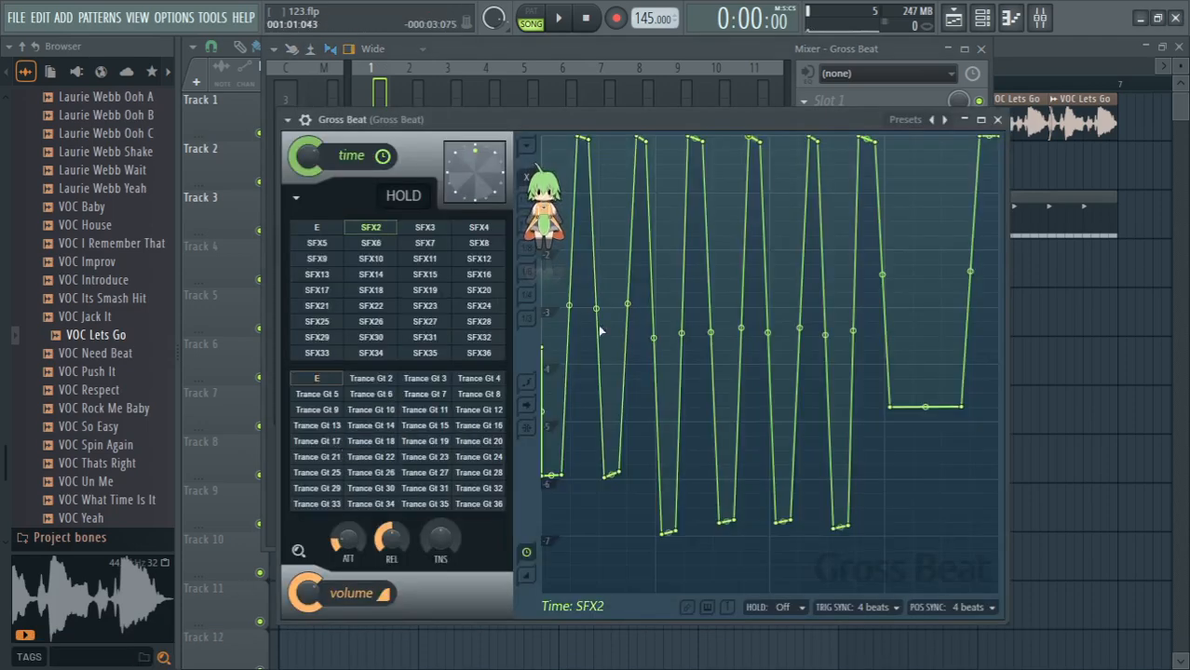
pyautogui.click(318, 228)
pyautogui.click(371, 380)
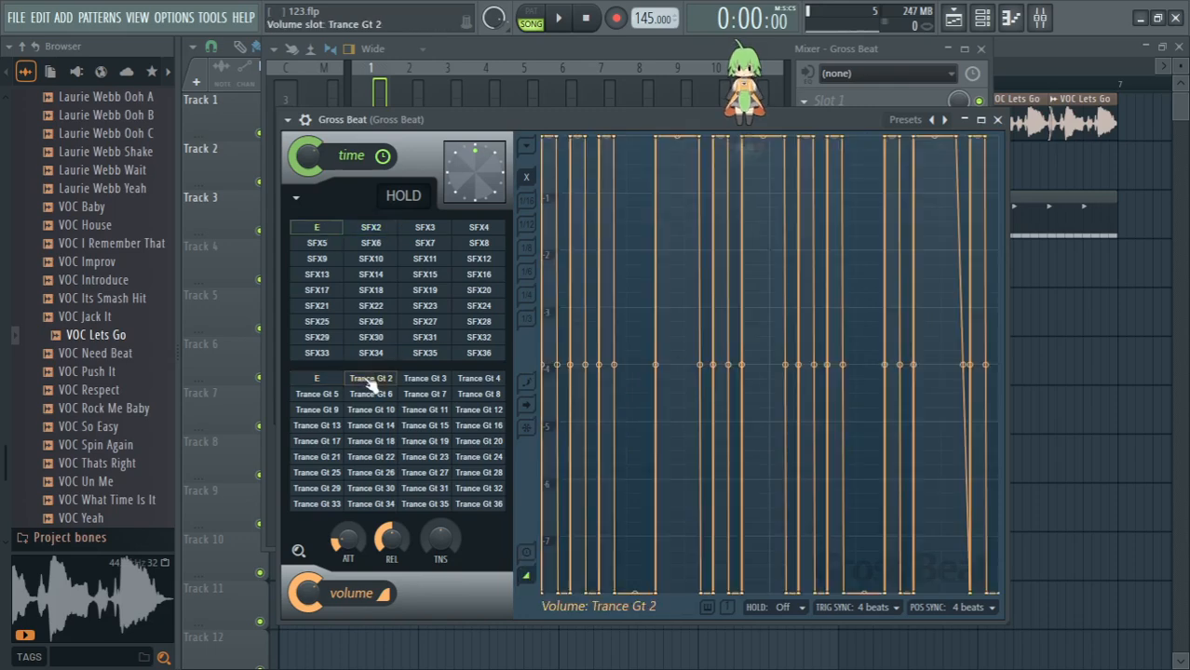
pyautogui.click(326, 380)
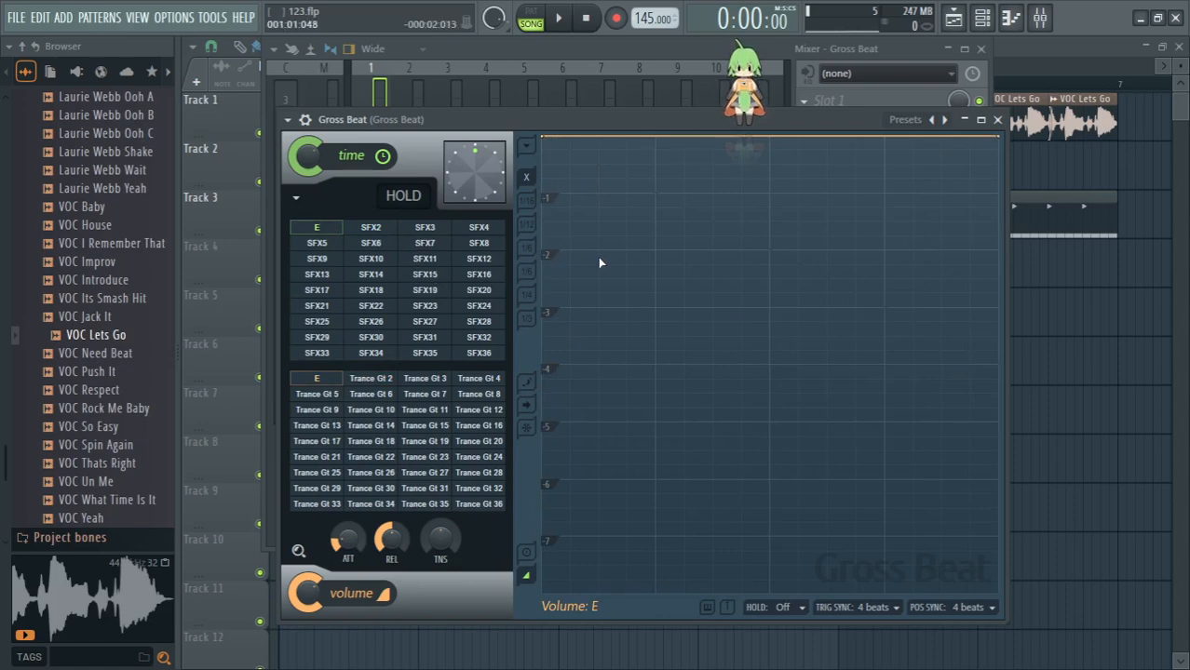
# - Switch to the browser to view the translated description of the preset pack, and return to FL Studio
pyautogui.hotkey('alt', 'Tab')
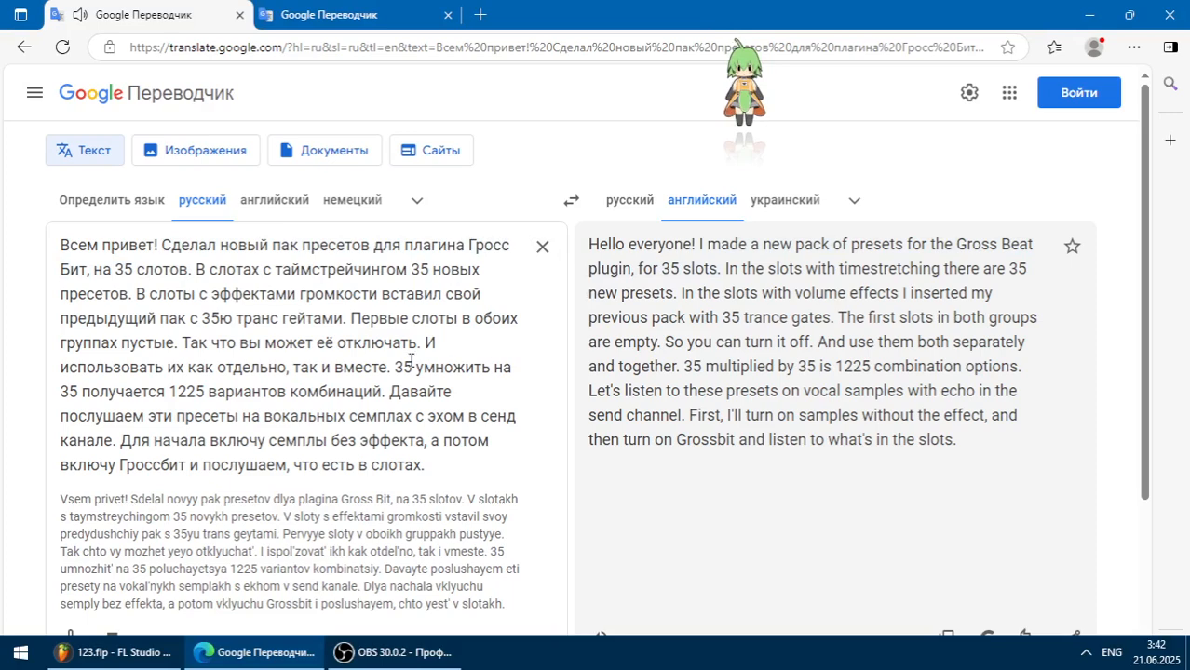
pyautogui.hotkey('alt', 'Tab')
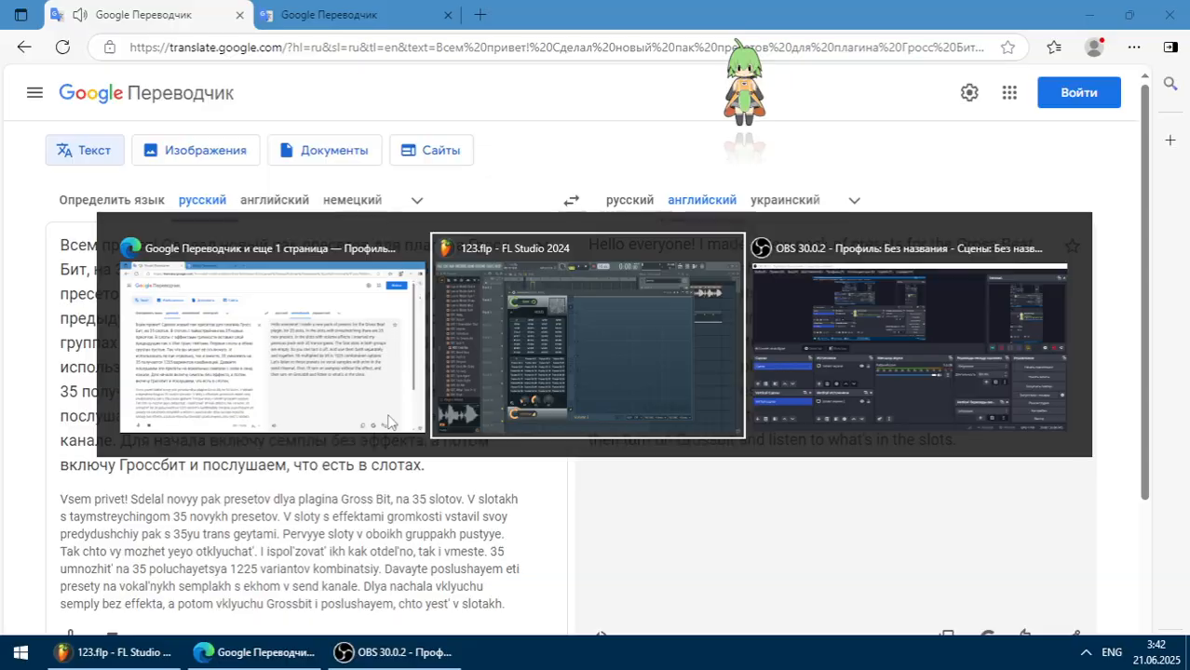
# - Inspect the Fruity Delay 2 effect on the D send track in the mixer, and close its window
pyautogui.click(569, 61)
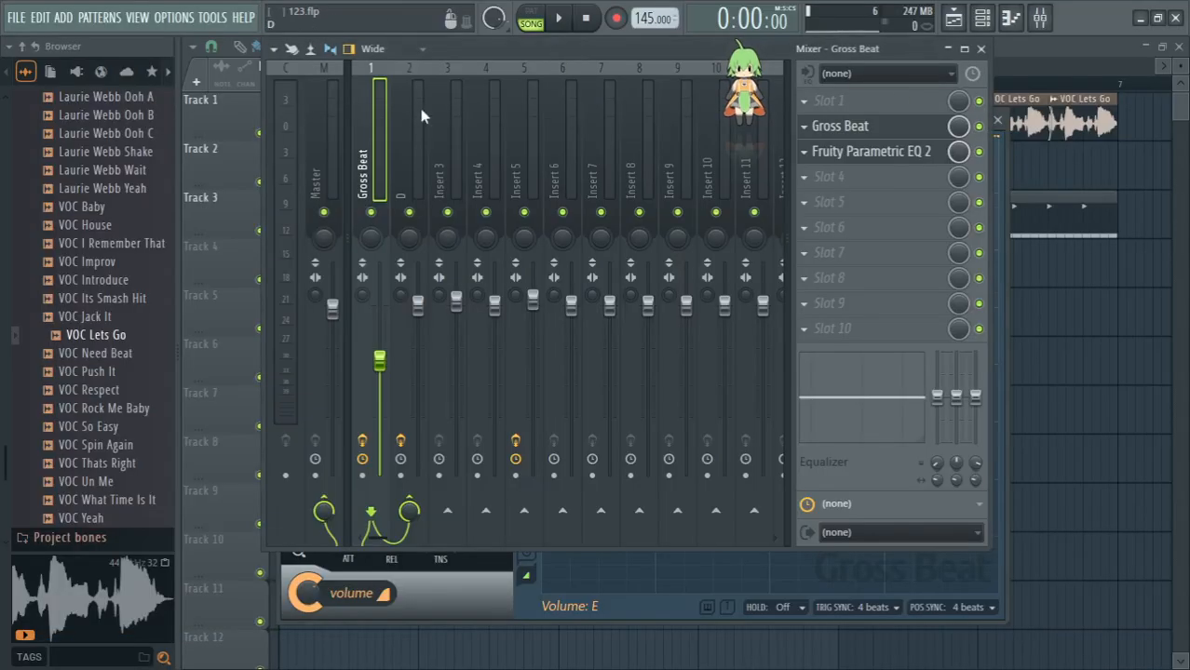
pyautogui.click(403, 151)
pyautogui.click(849, 178)
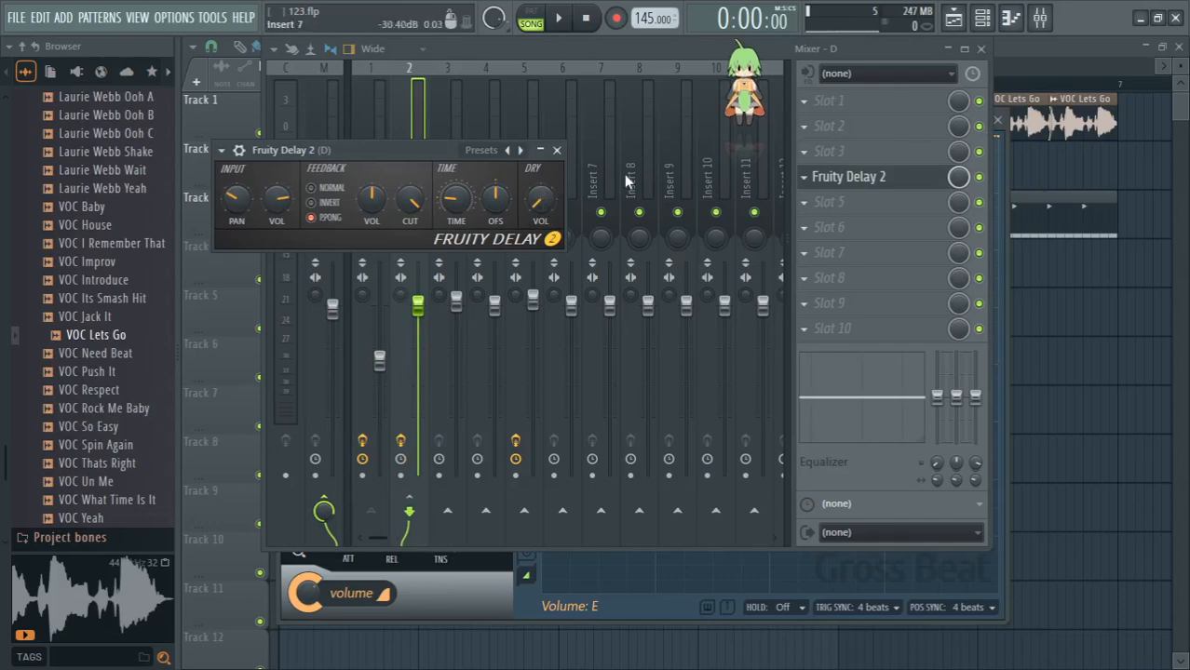
pyautogui.click(556, 151)
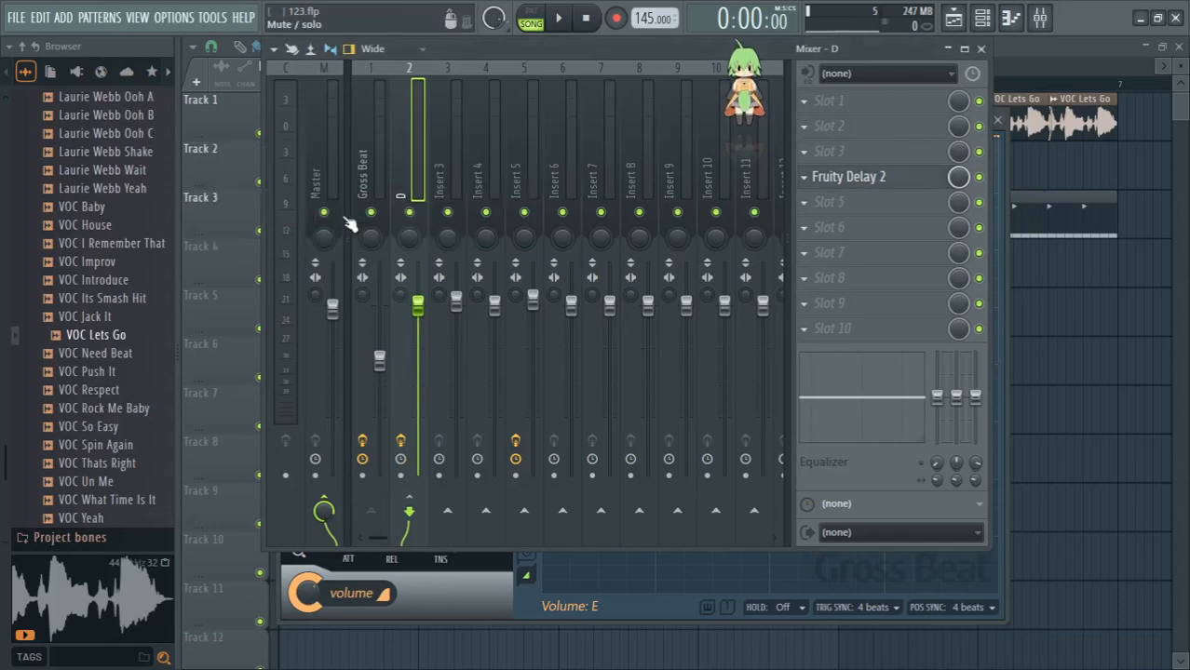
# - Play the vocal samples with Gross Beat bypassed and its mixer track soloed, show the playlist, and stop playback
pyautogui.click(368, 175)
pyautogui.press('space')
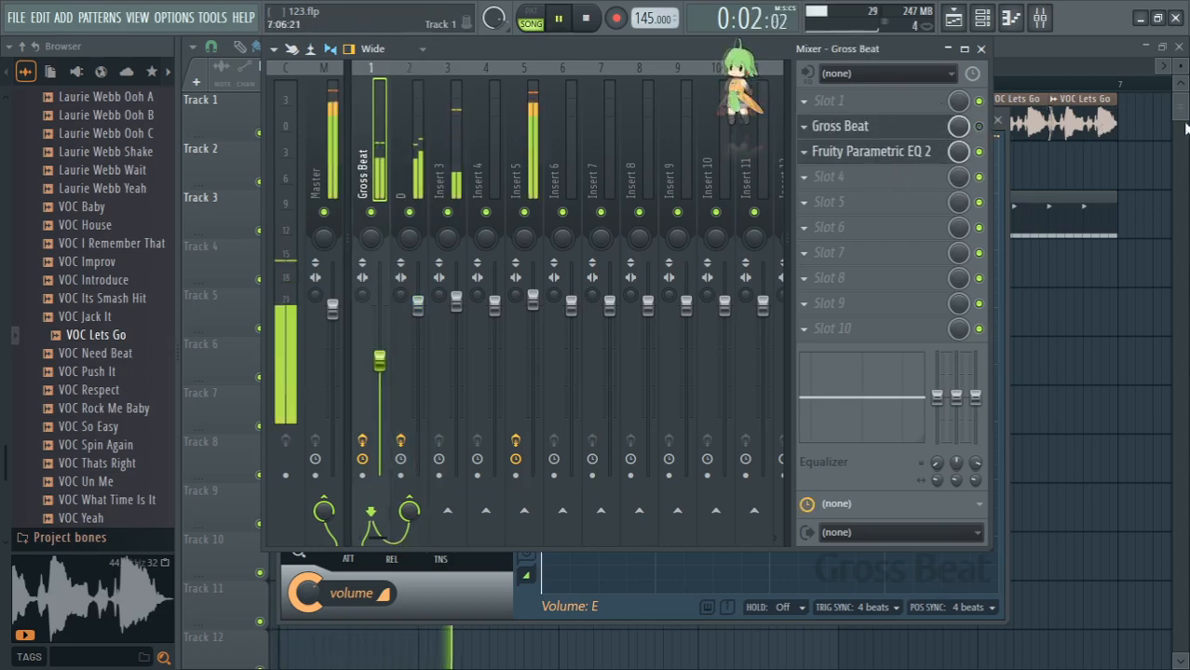
pyautogui.rightClick(372, 215)
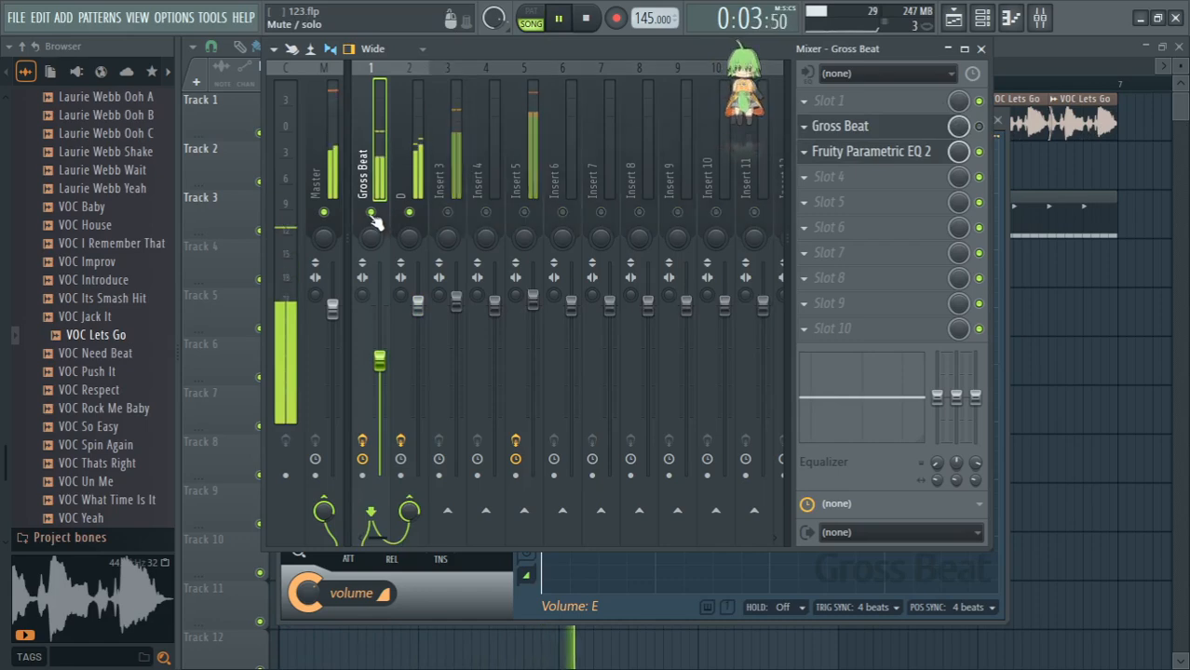
pyautogui.click(1187, 127)
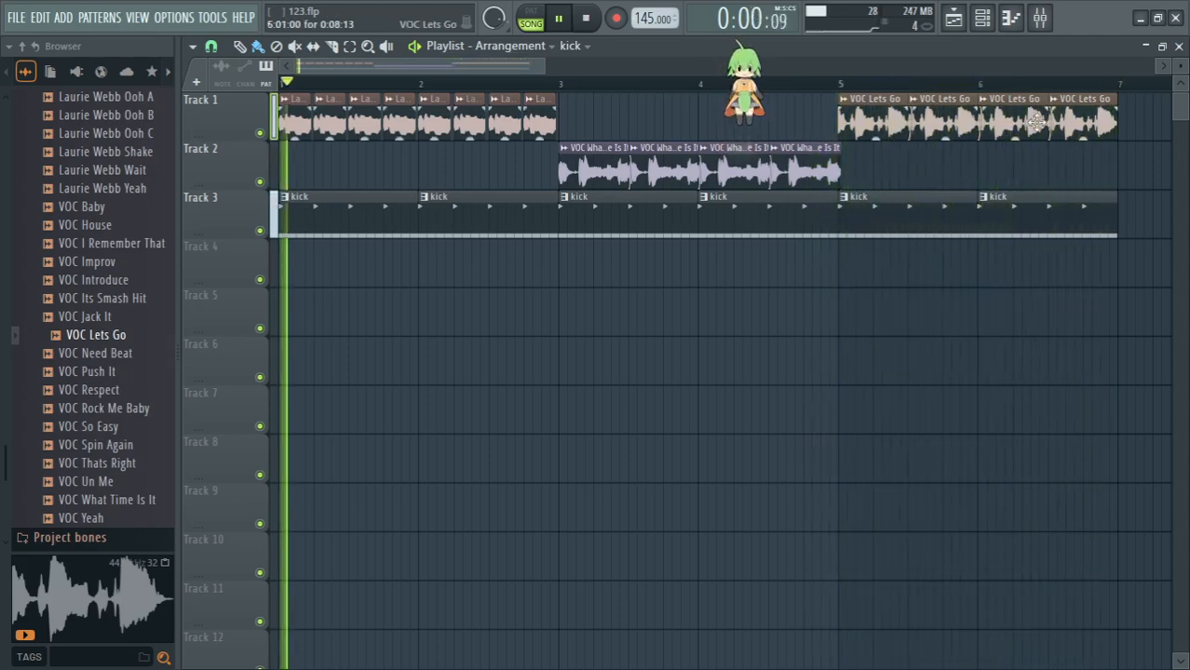
pyautogui.press('space')
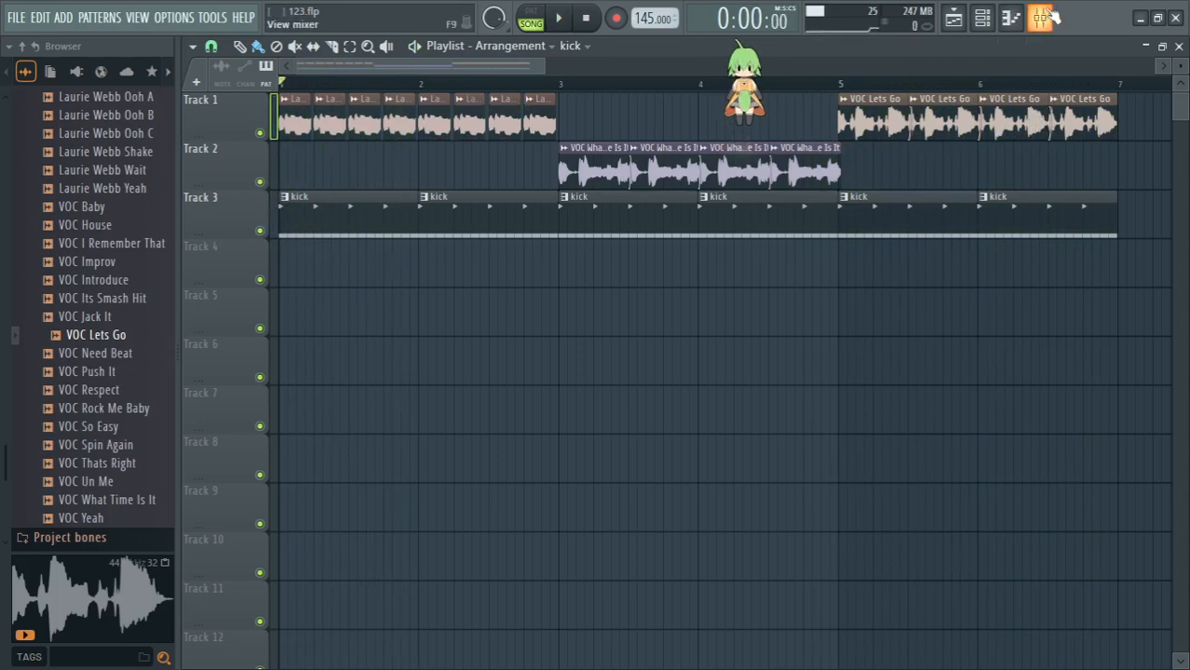
# - Re-enable and open Gross Beat on its mixer track, and audition time slots SFX2 and SFX3 during playback
pyautogui.click(1041, 17)
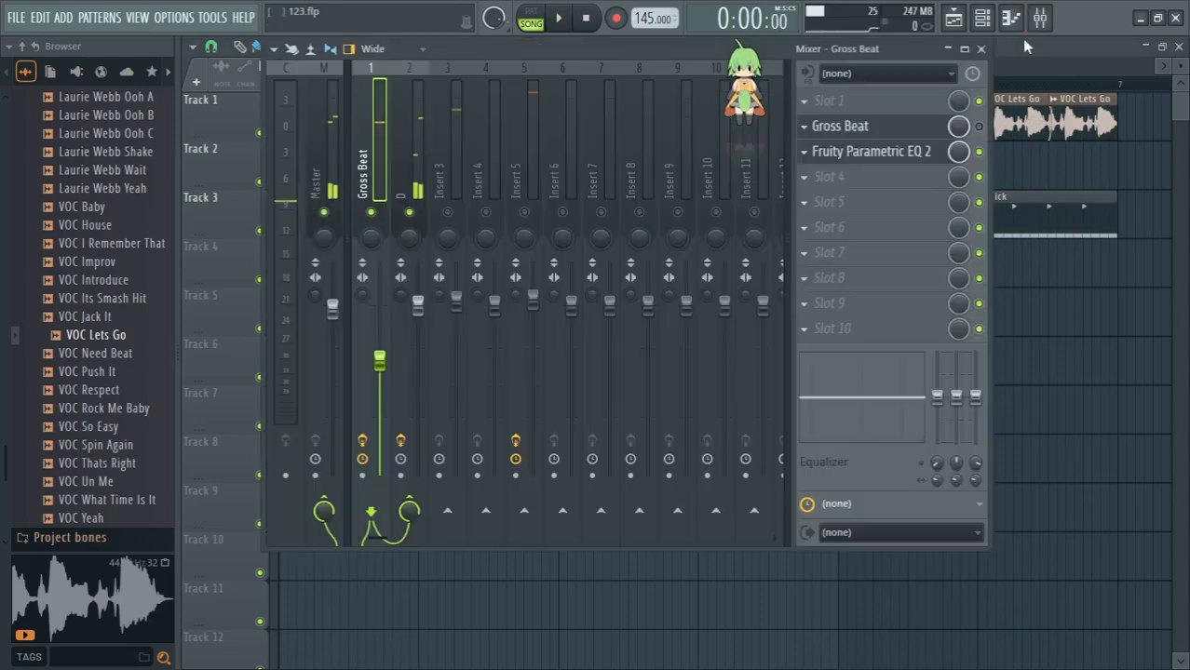
pyautogui.click(916, 132)
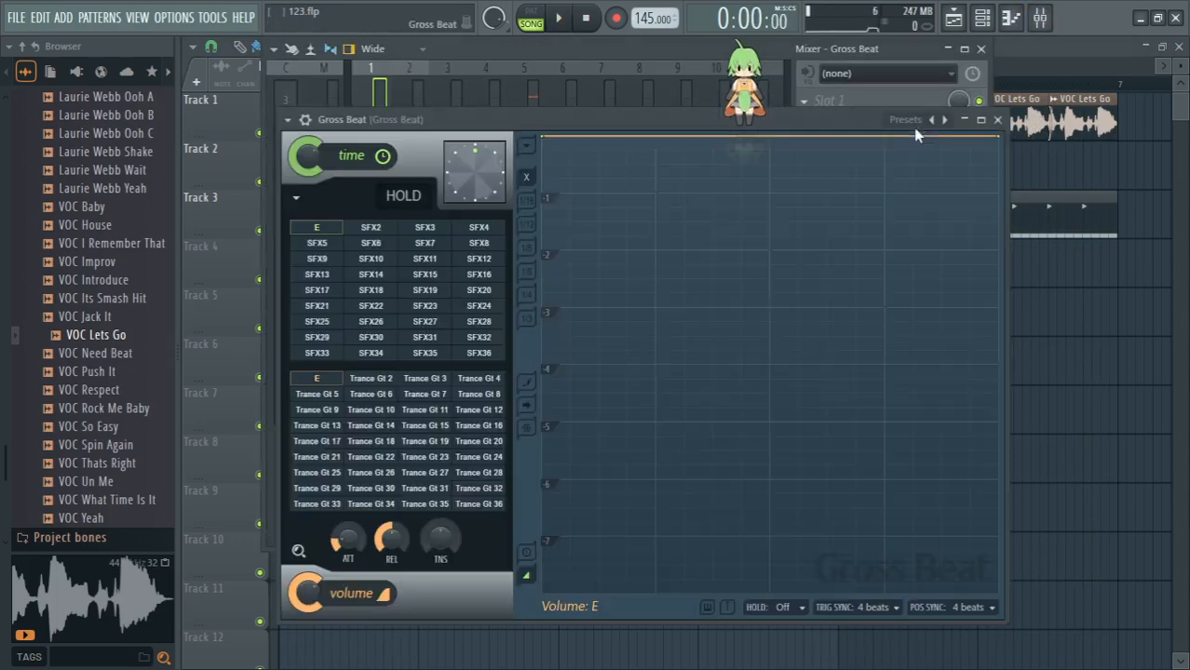
pyautogui.click(392, 230)
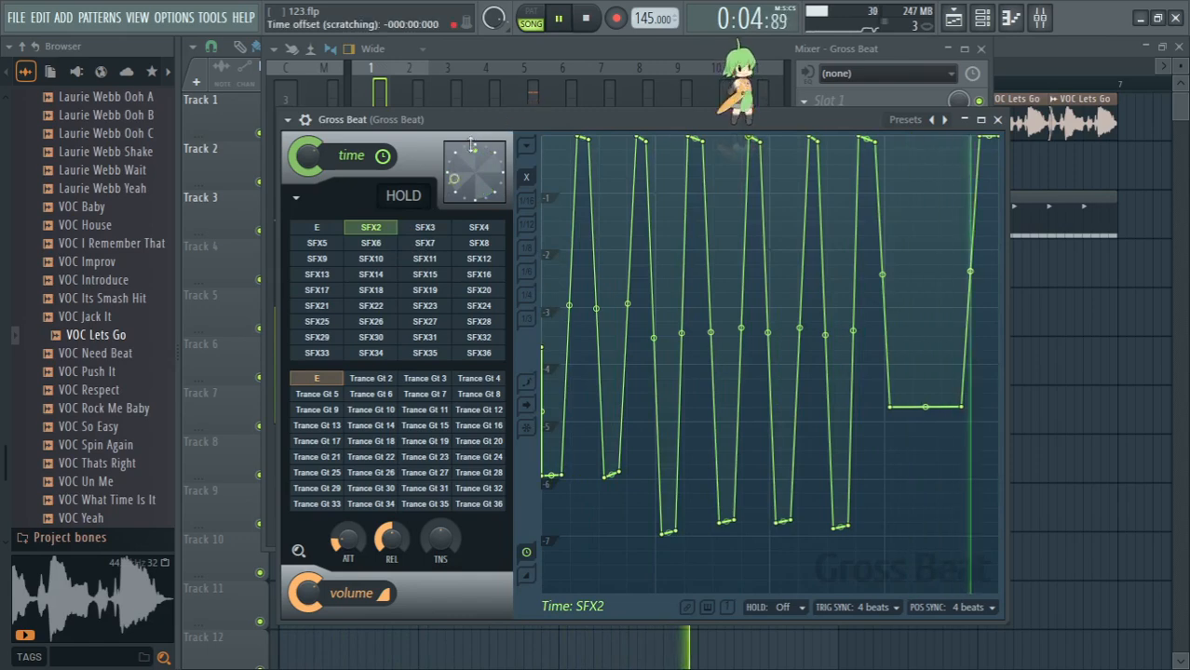
pyautogui.click(425, 229)
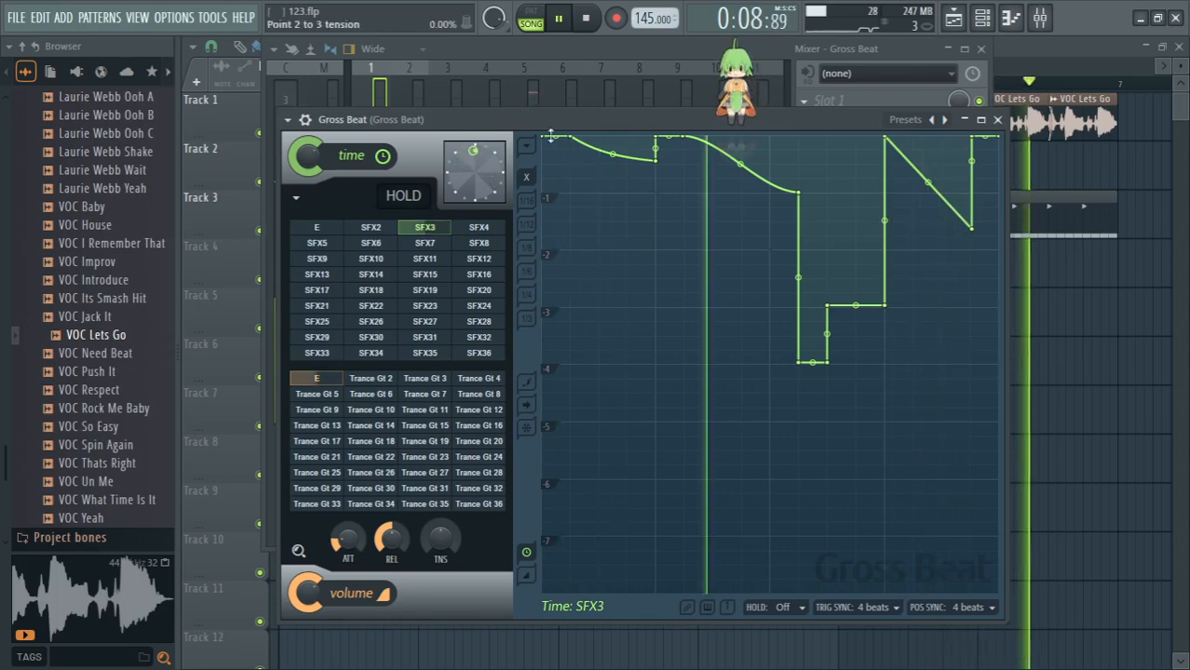
# - Move the Gross Beat window off the mixer faders, unmute the other mixer tracks, and bring Gross Beat back to the front
pyautogui.moveTo(559, 119); pyautogui.dragTo(747, 225)
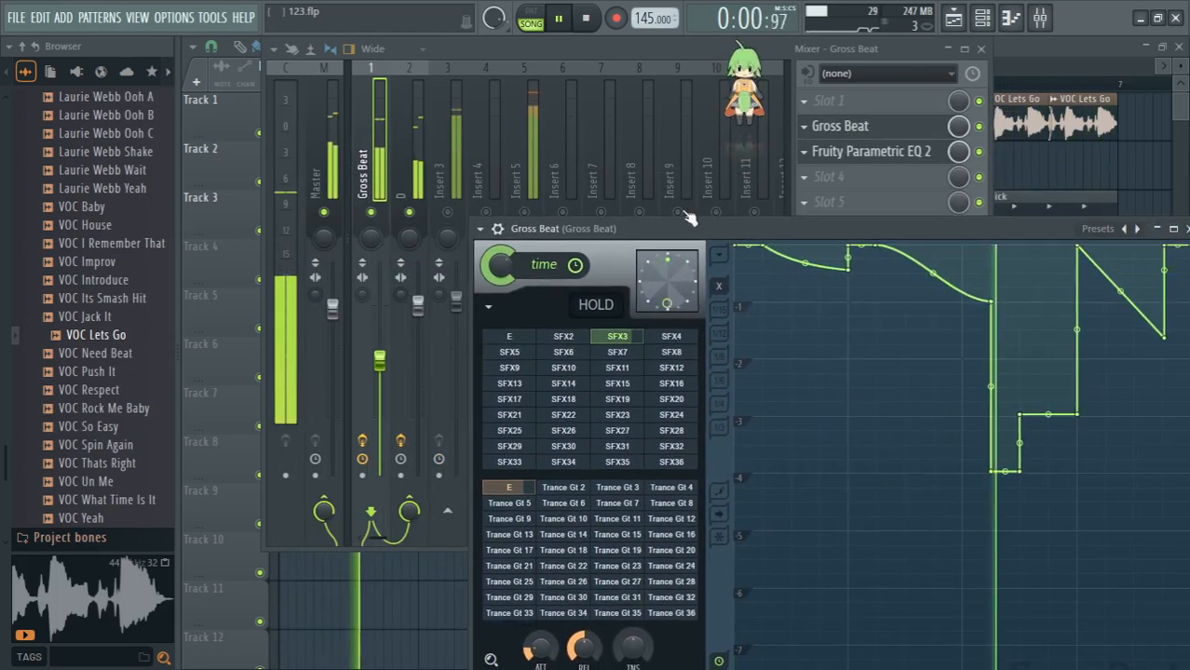
pyautogui.rightClick(448, 213)
pyautogui.rightClick(448, 213)
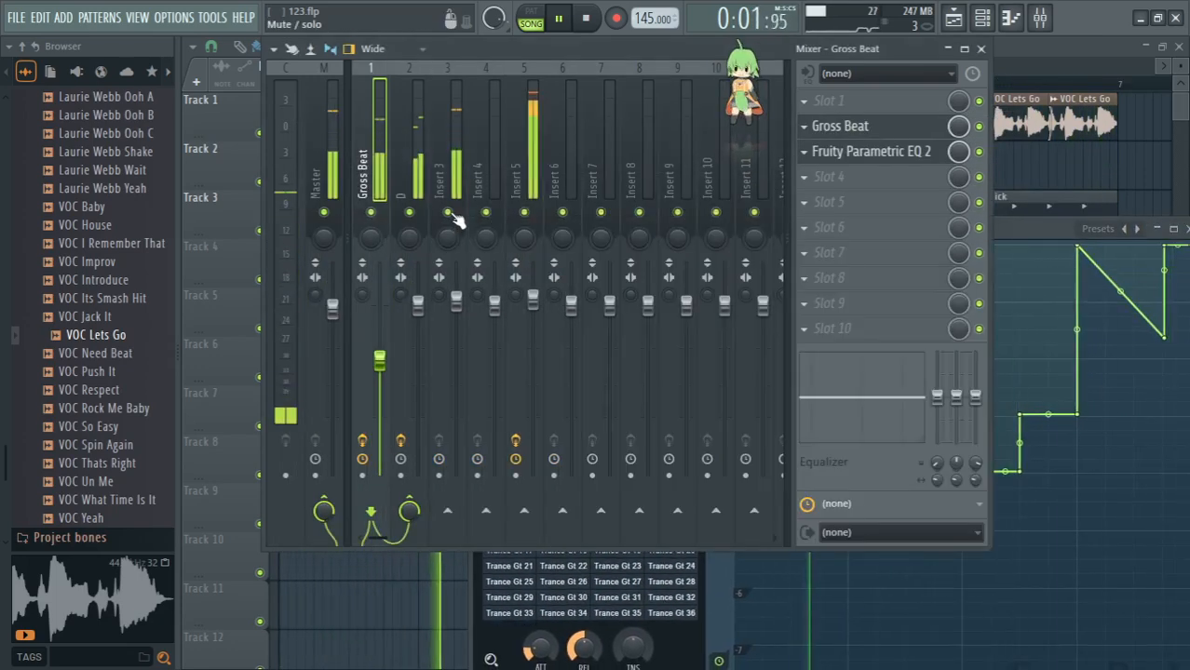
pyautogui.click(1057, 229)
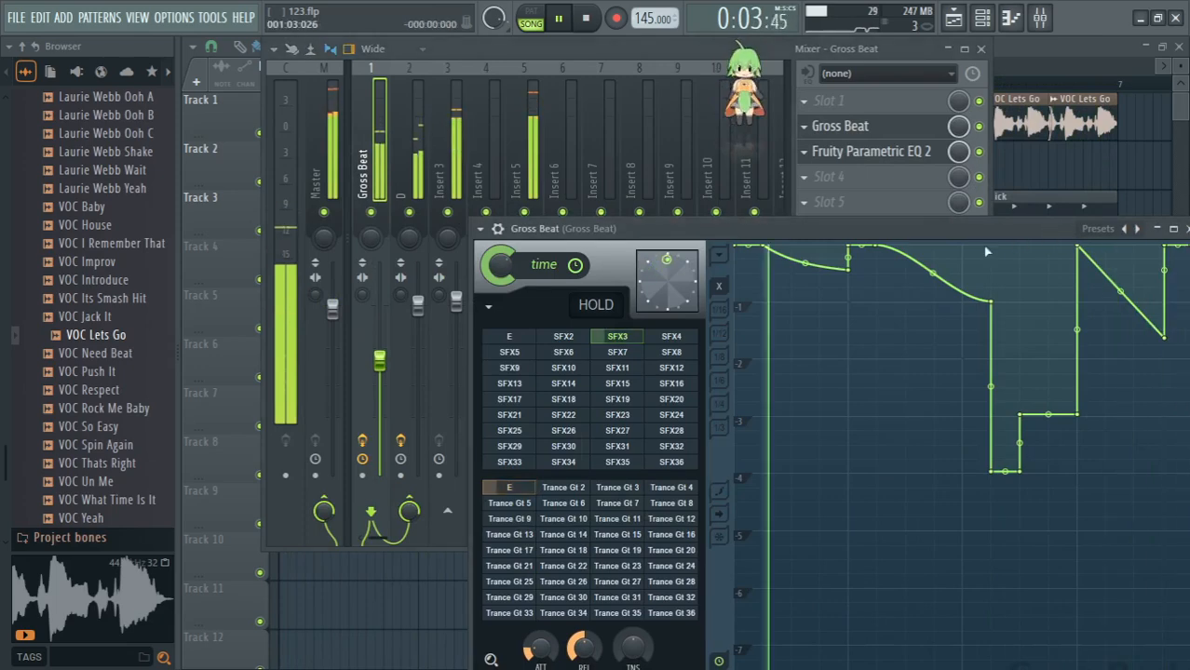
# - Audition time slots SFX4 and SFX5, moving the Gross Beat window up so its volume controls are fully visible
pyautogui.click(687, 341)
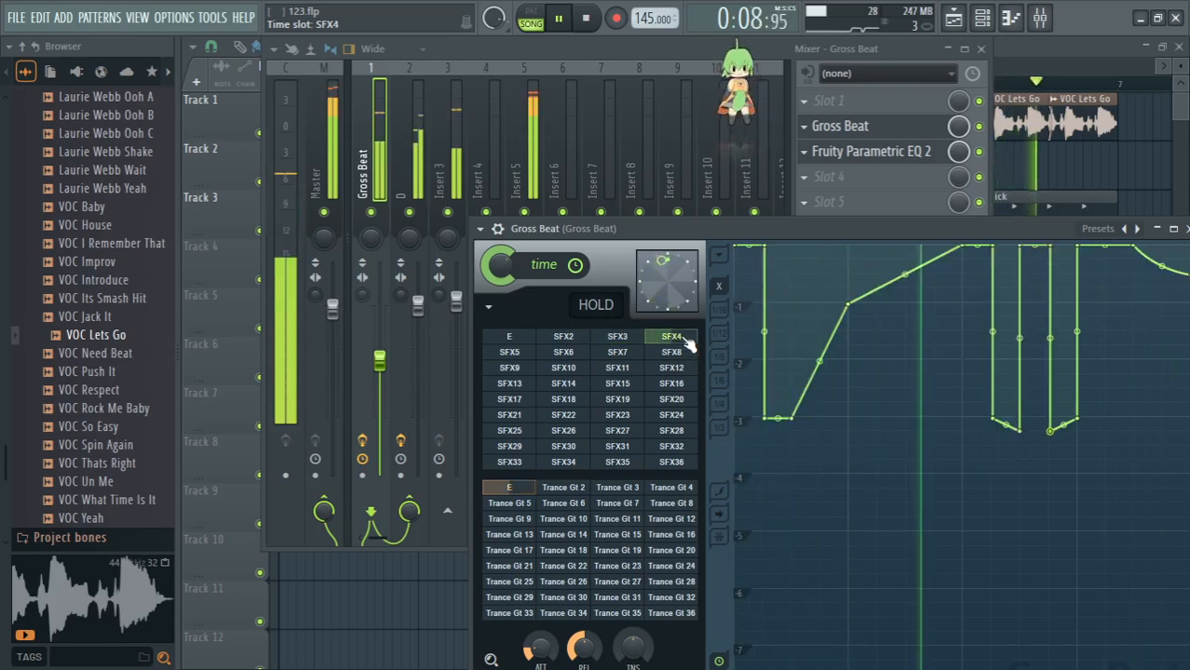
pyautogui.moveTo(902, 235); pyautogui.dragTo(903, 182)
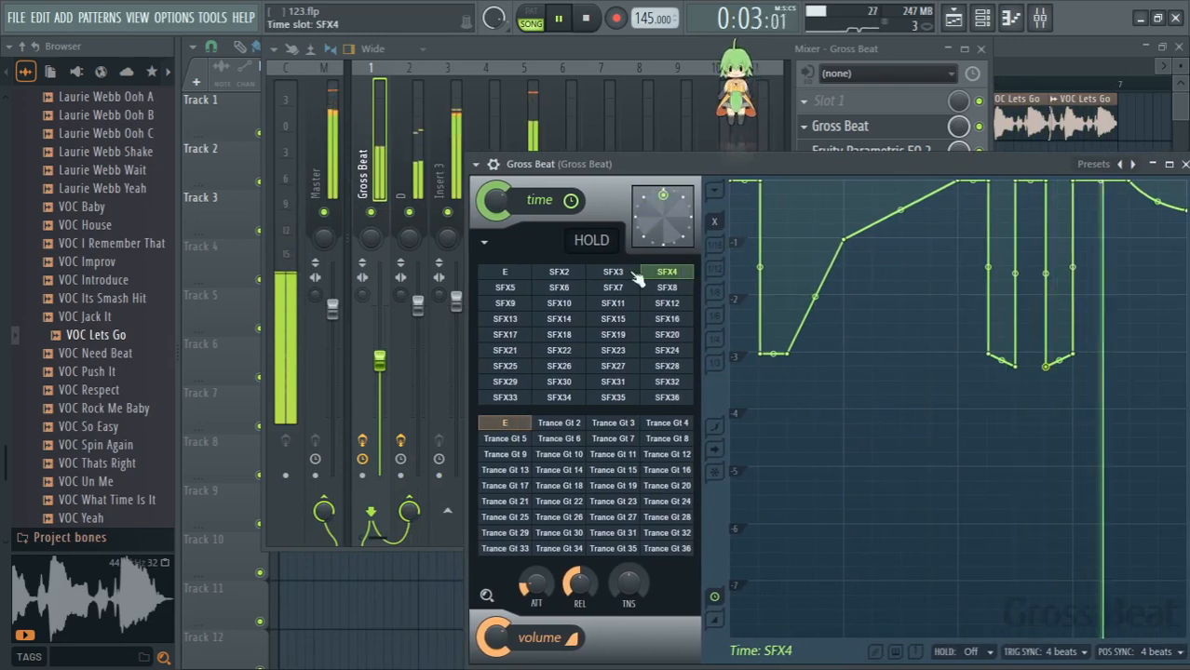
pyautogui.click(509, 290)
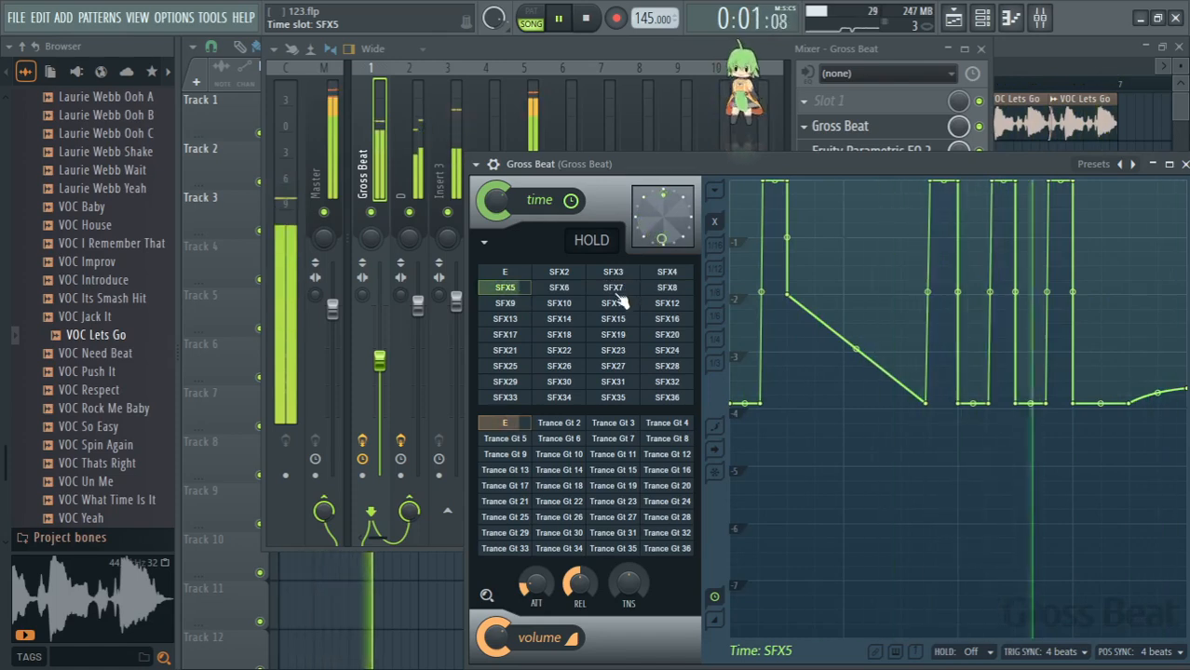
# - Audition SFX5 combined with volume slots Trance Gt 10, Trance Gt 15 and Trance Gt 24, and reset the volume slot to E
pyautogui.click(583, 458)
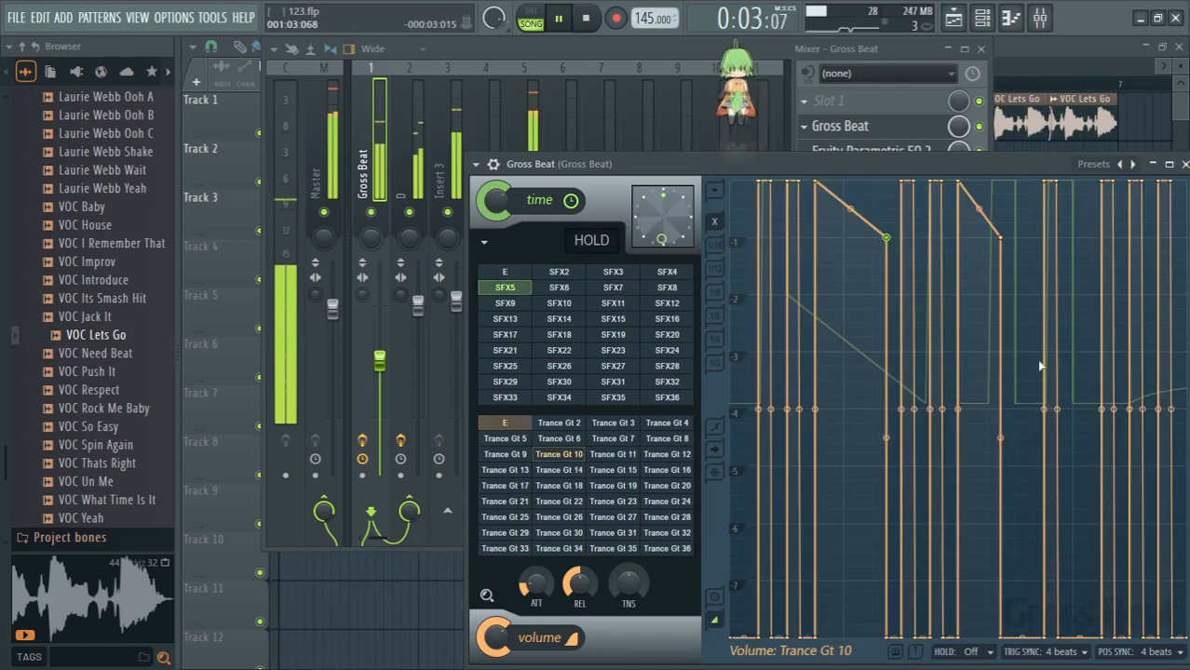
pyautogui.click(614, 471)
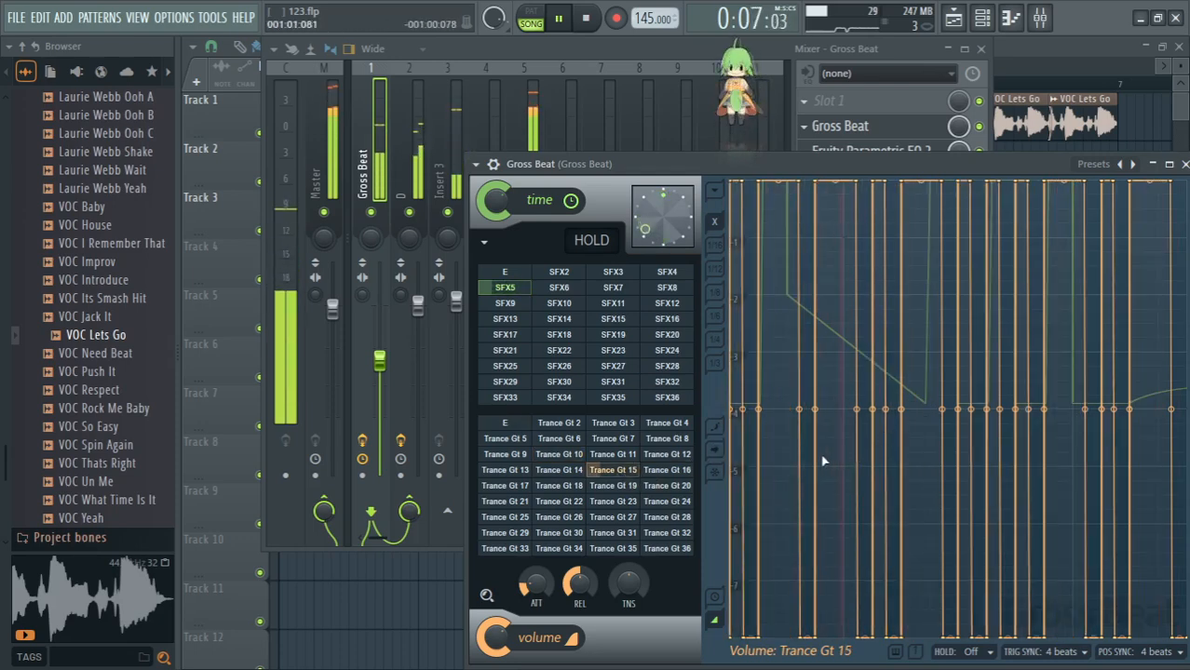
pyautogui.click(678, 503)
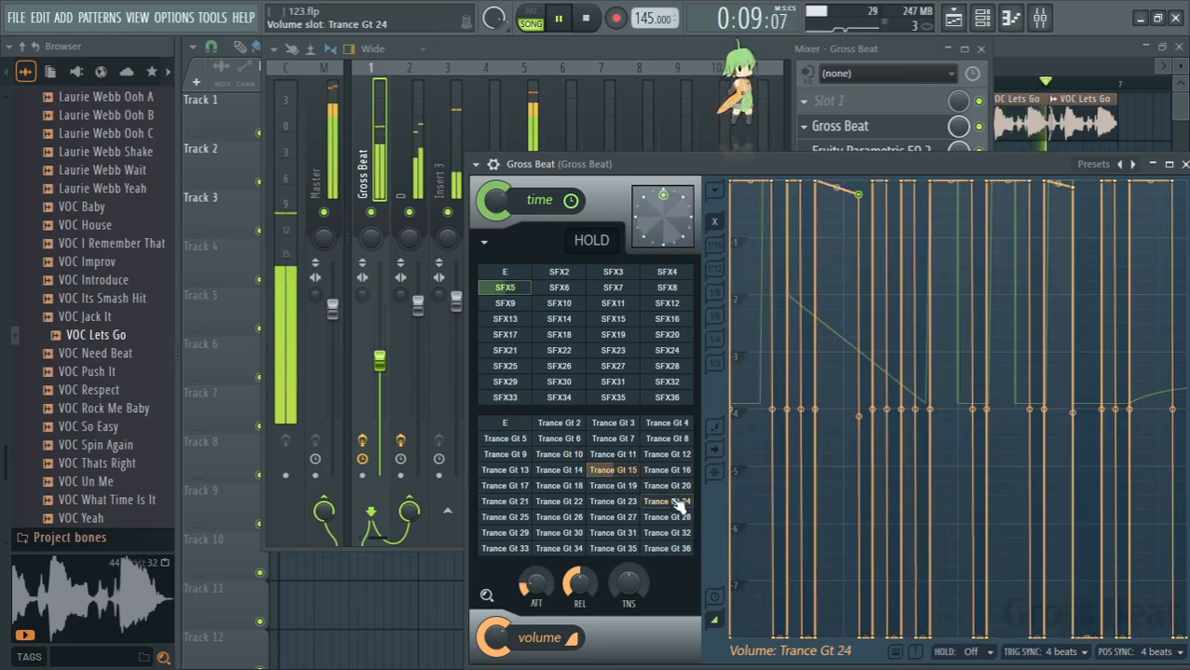
pyautogui.click(503, 424)
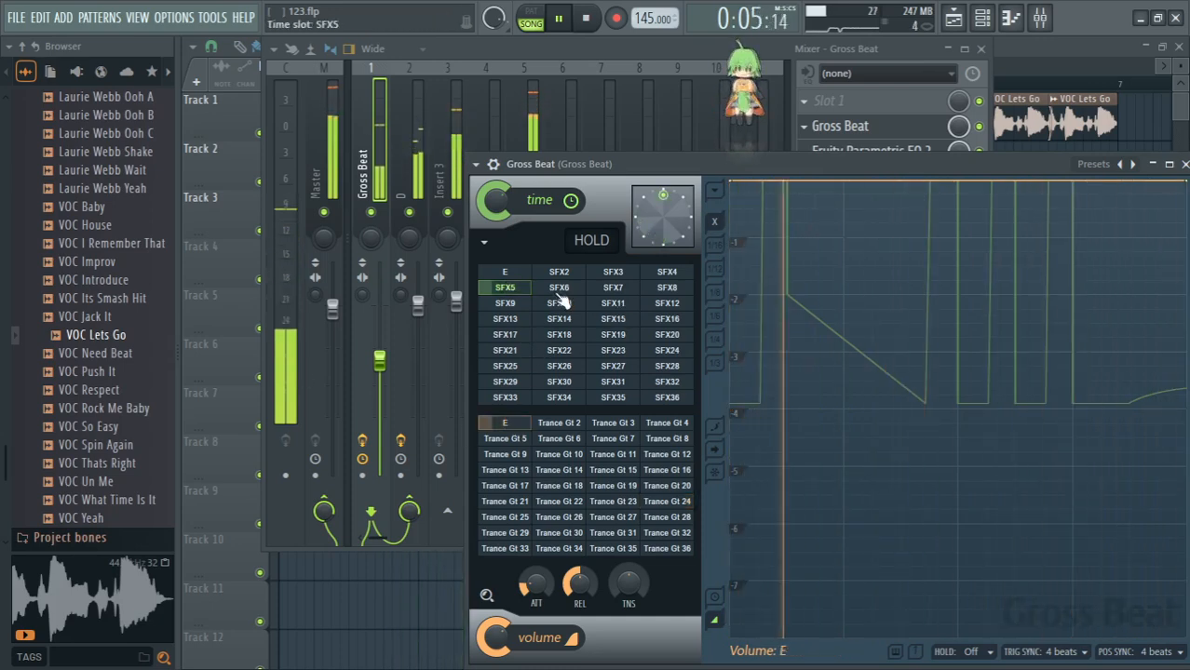
# - Audition time slot SFX6 alone and combined with volume slots Trance Gt 22, Trance Gt 23 and Trance Gt 15
pyautogui.click(559, 292)
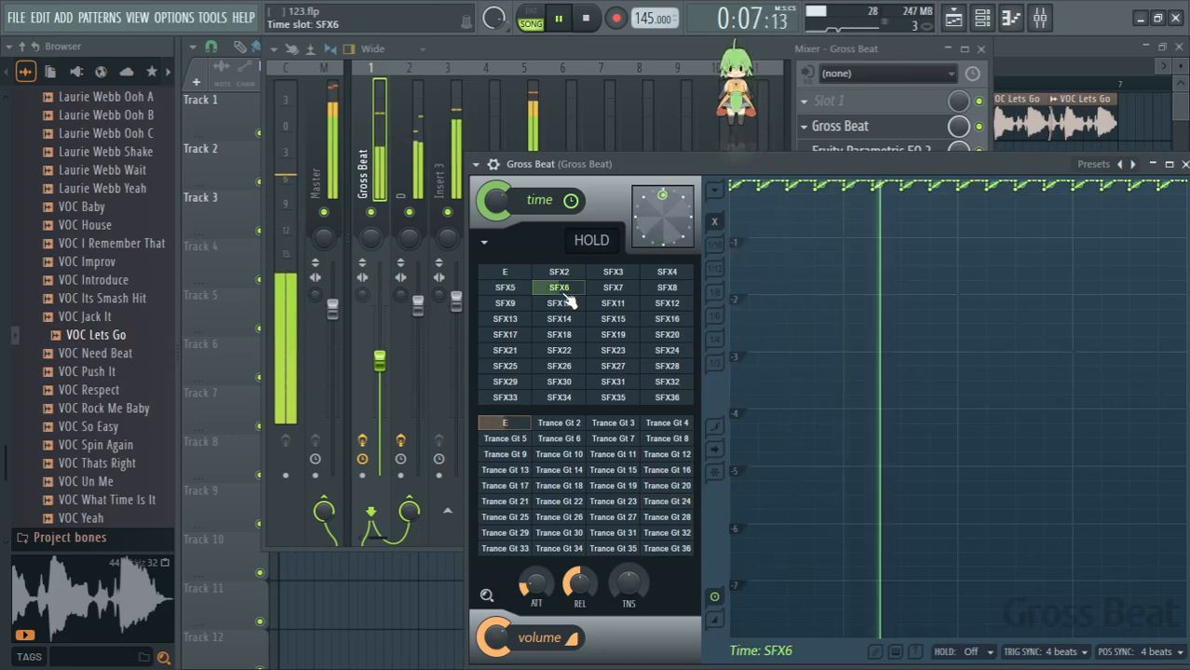
pyautogui.click(578, 506)
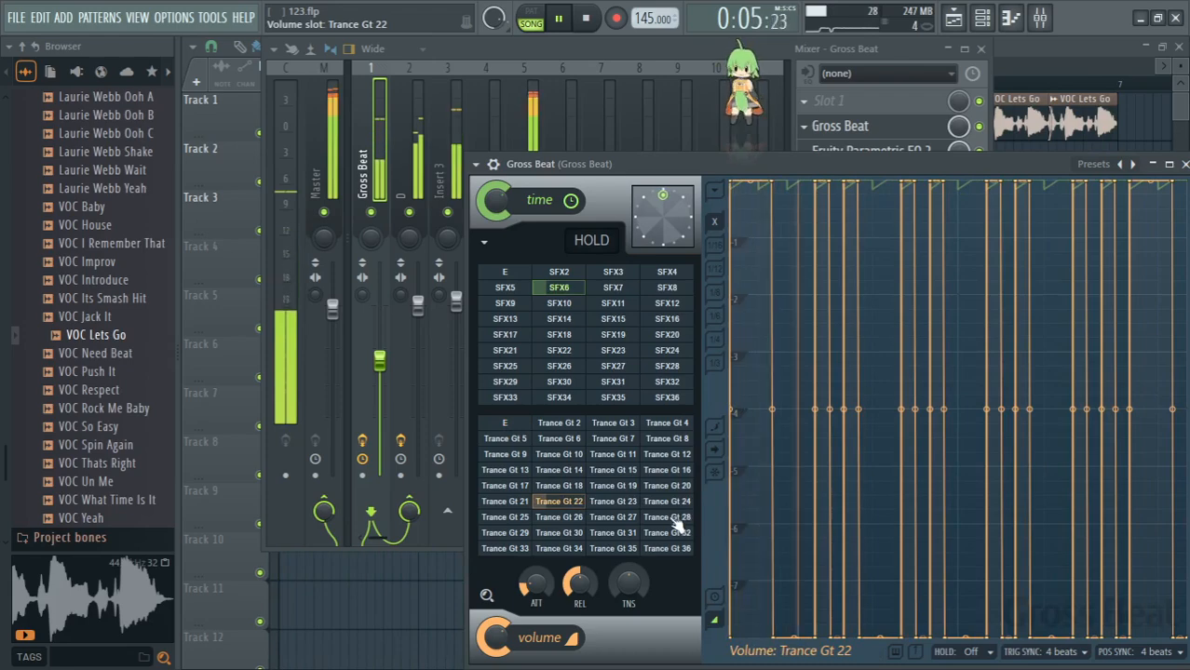
pyautogui.click(632, 511)
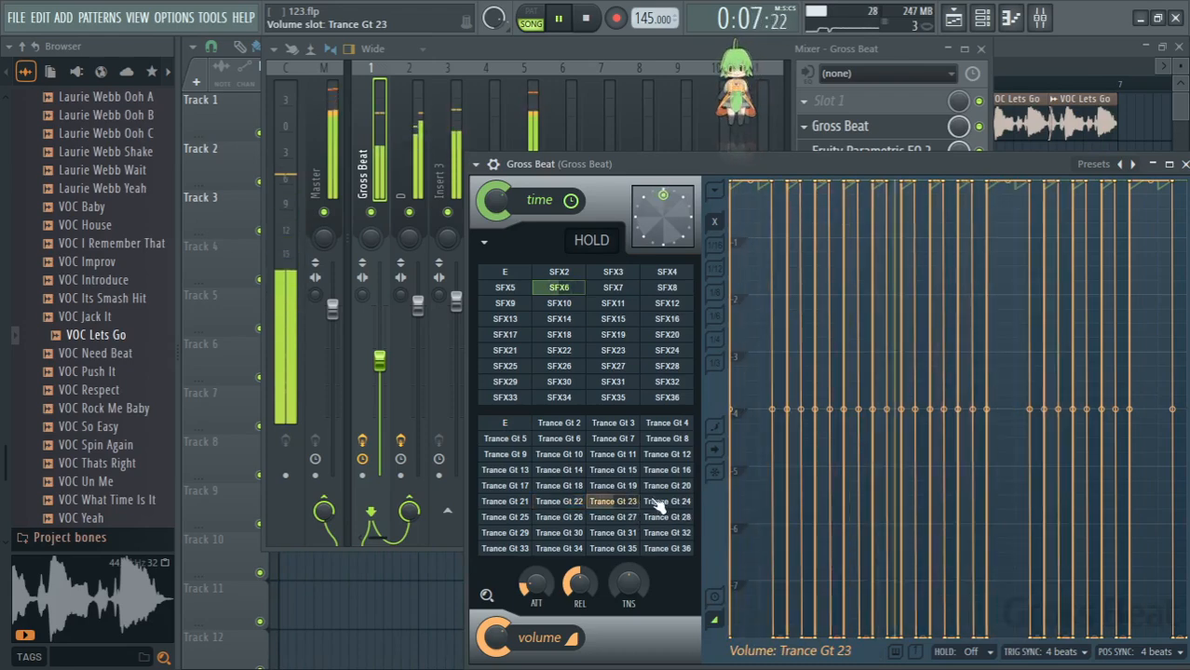
pyautogui.click(613, 471)
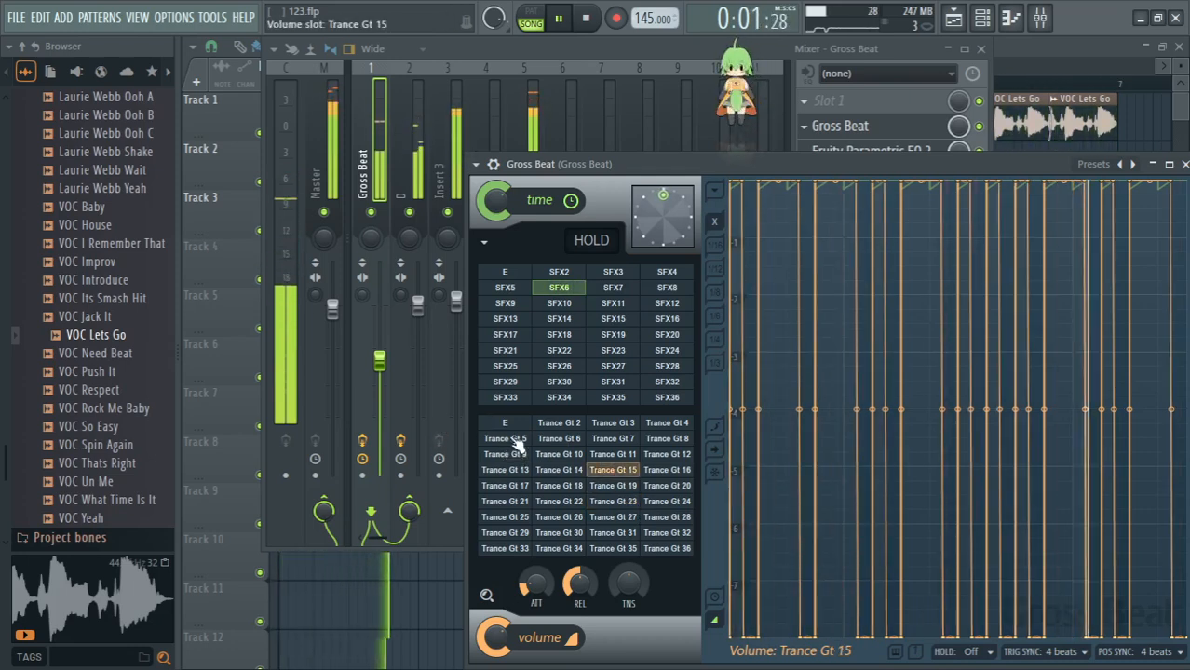
# - Audition time slot SFX7 alone and with volume slots Trance Gt 20, 31 and 18, and reset the volume slot to E
pyautogui.click(614, 290)
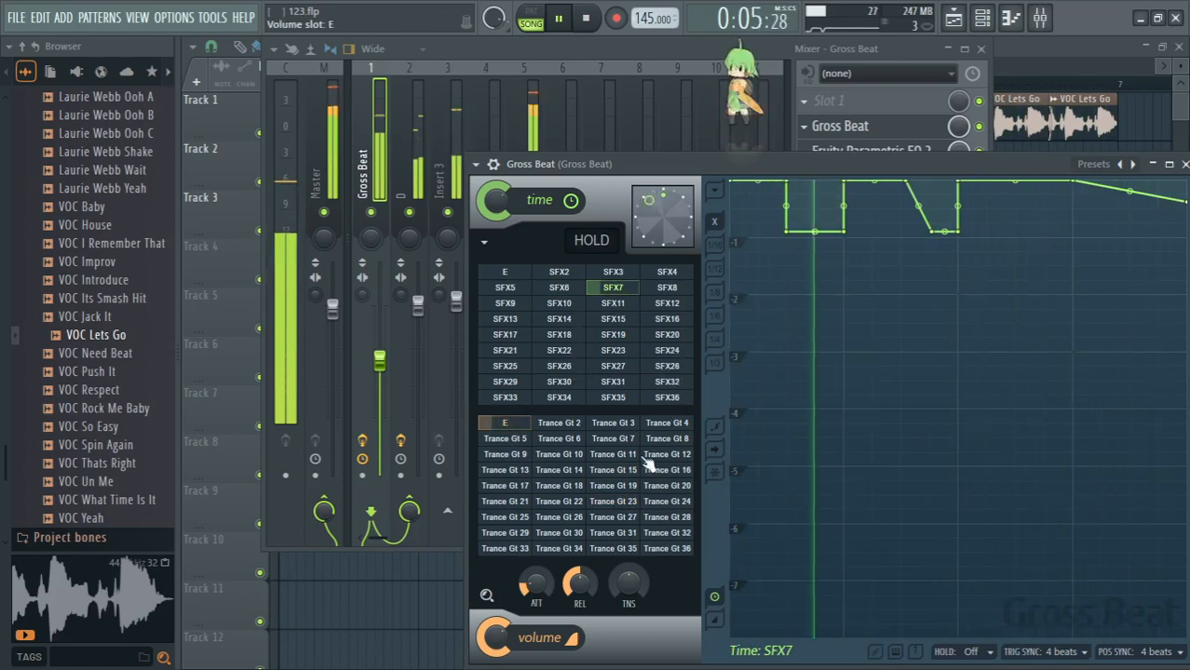
pyautogui.click(667, 488)
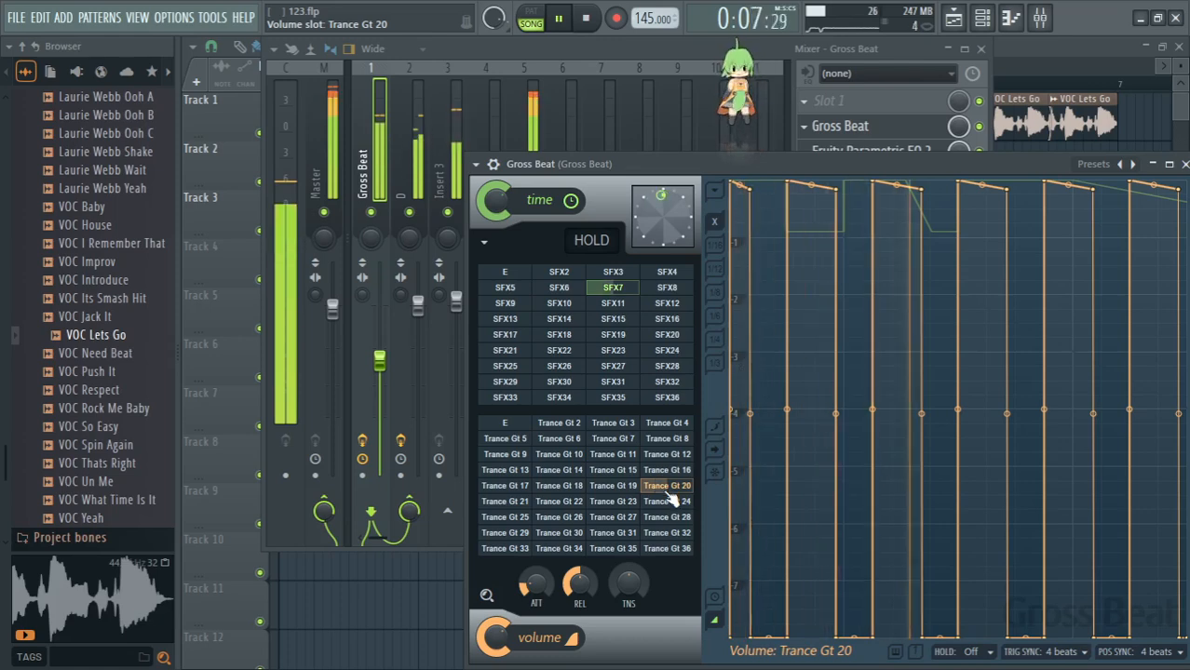
pyautogui.click(605, 536)
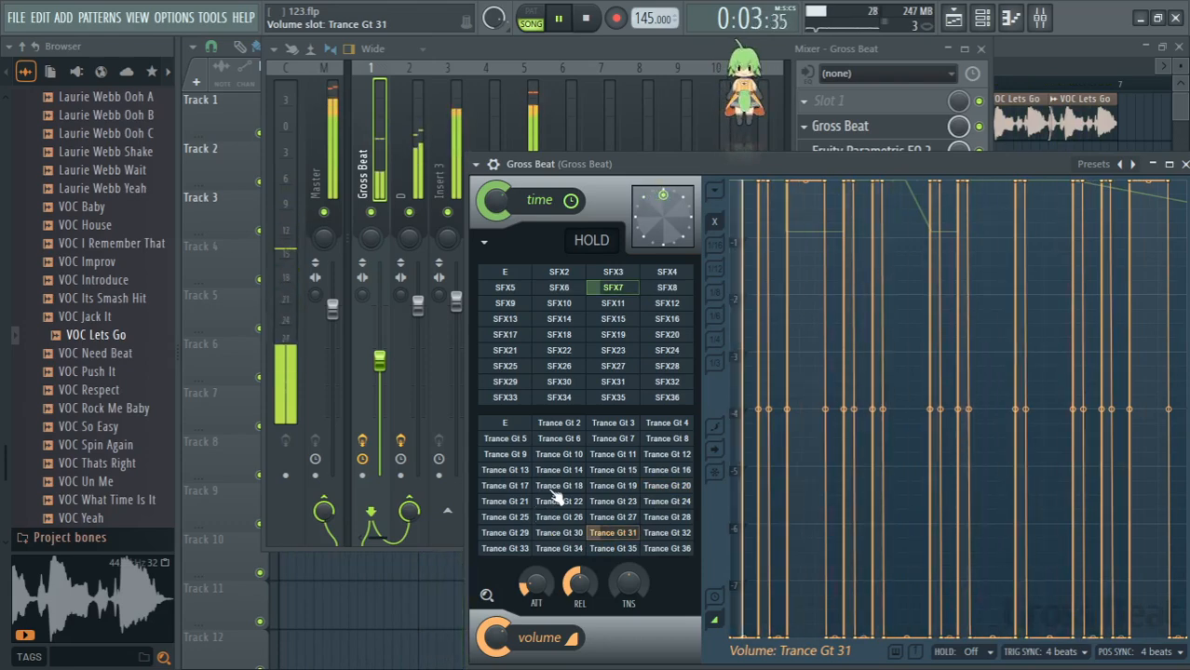
pyautogui.click(547, 489)
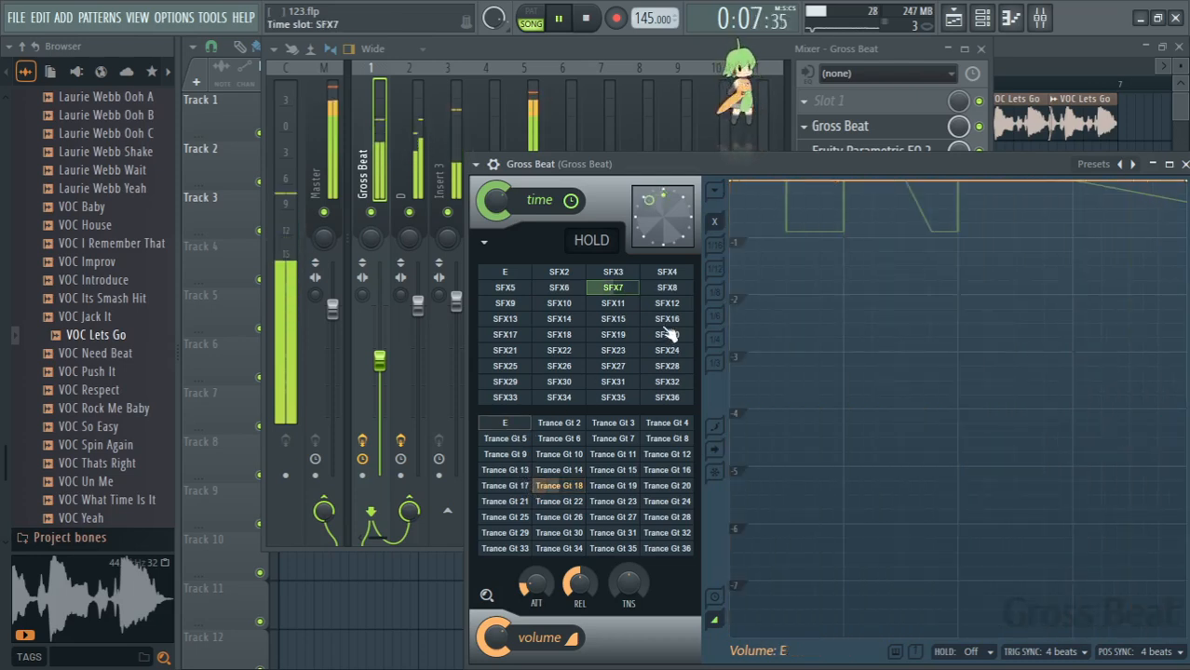
# - Audition time slot SFX8 alone and with volume slot Trance Gt 15, and reset the volume slot to E
pyautogui.click(667, 289)
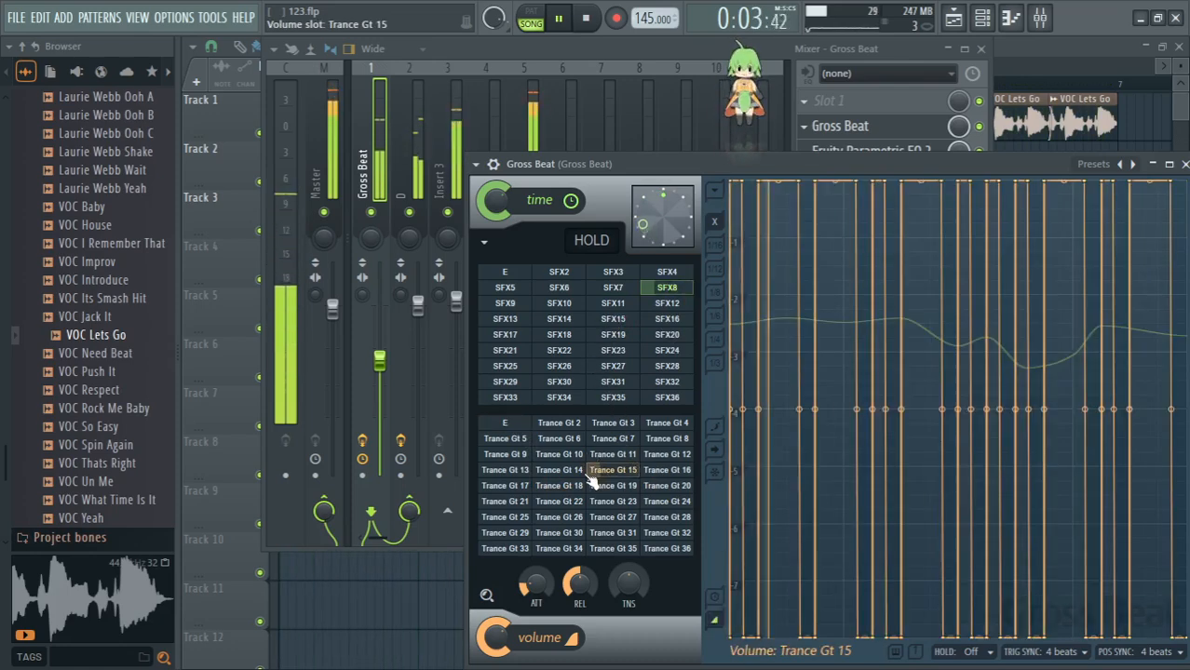
pyautogui.click(513, 427)
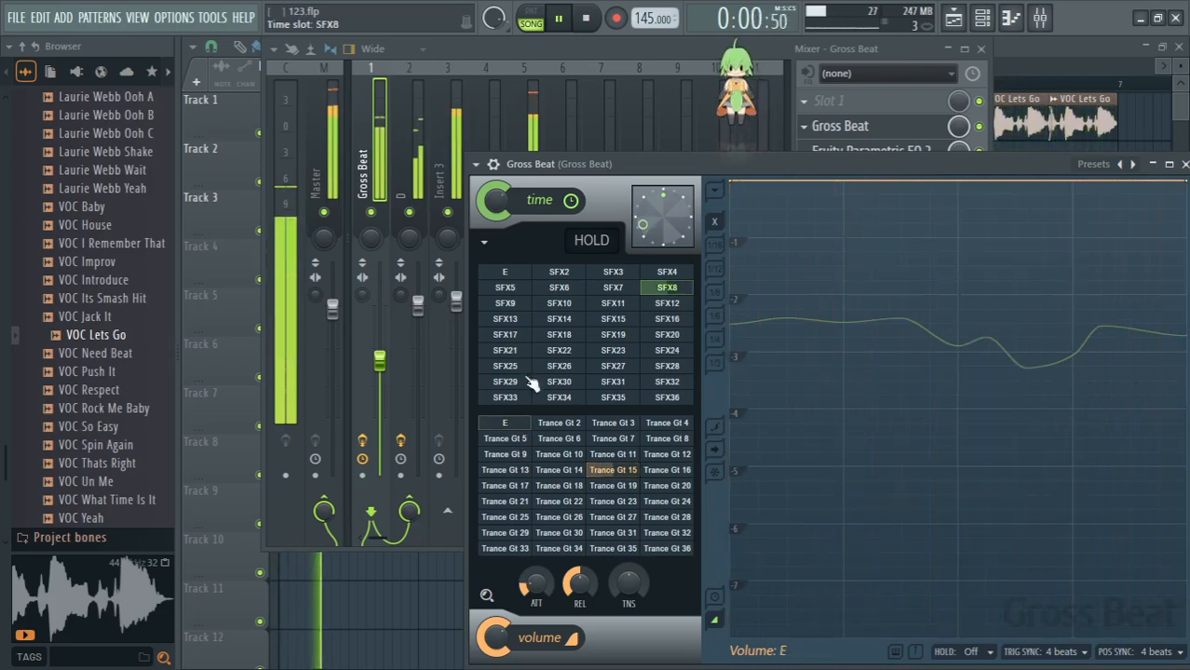
# - Audition time slot SFX9 alone and with volume slots Trance Gt 16, 32 and 13, and reset the volume slot to E
pyautogui.click(509, 305)
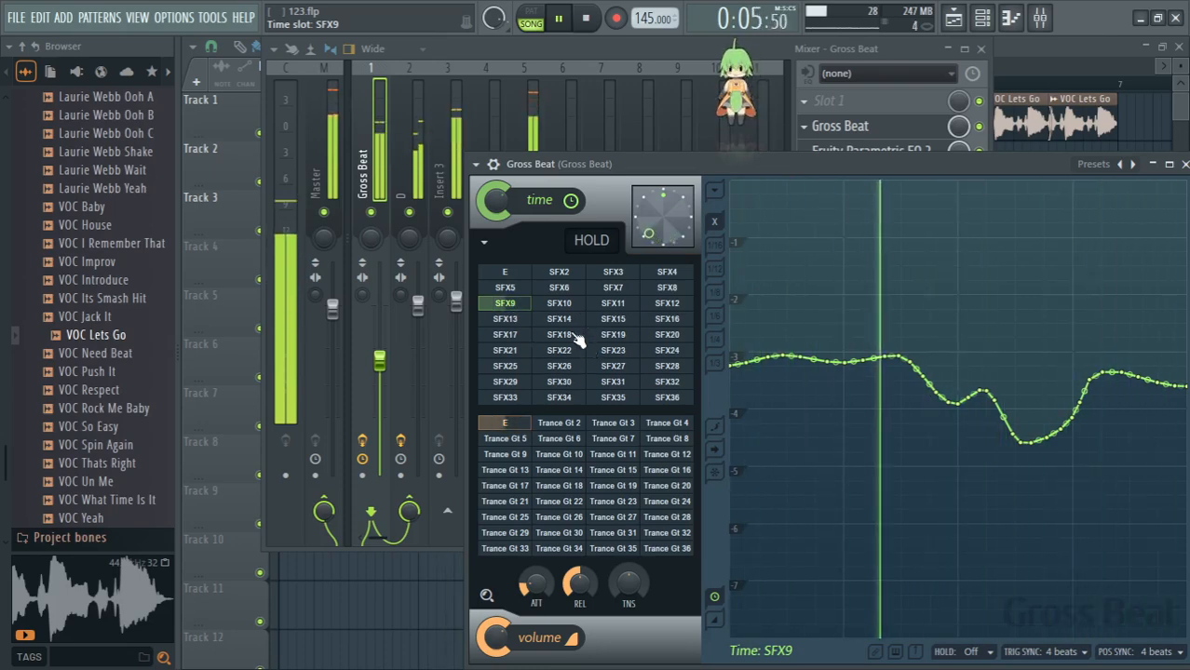
pyautogui.click(667, 470)
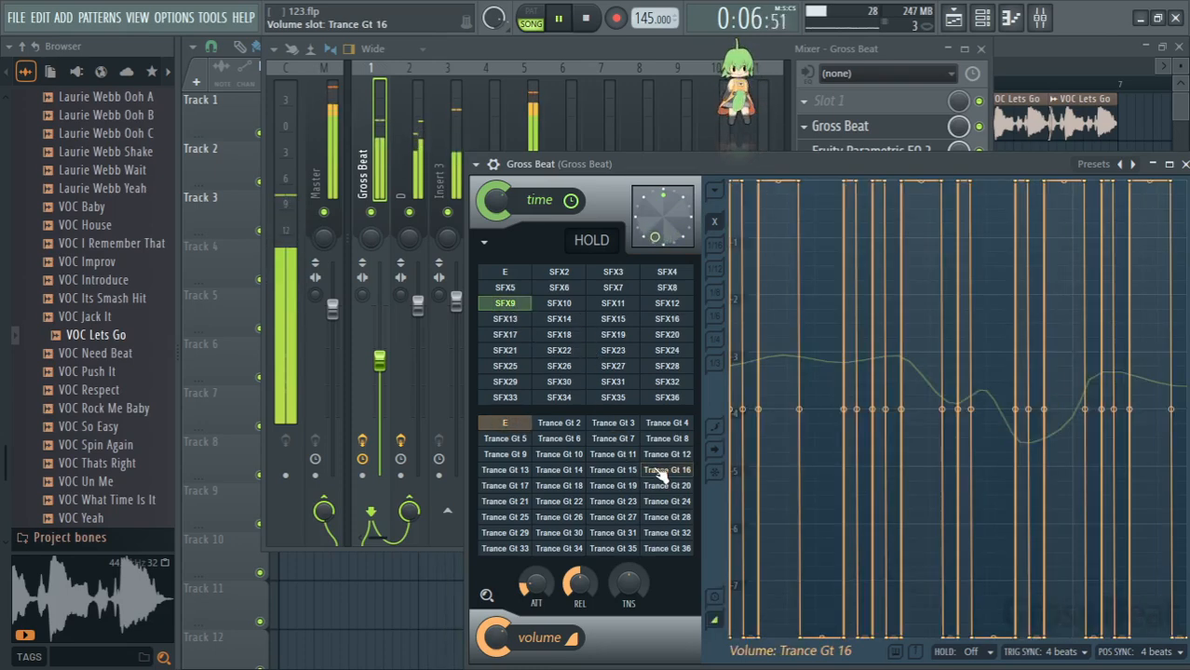
pyautogui.click(668, 533)
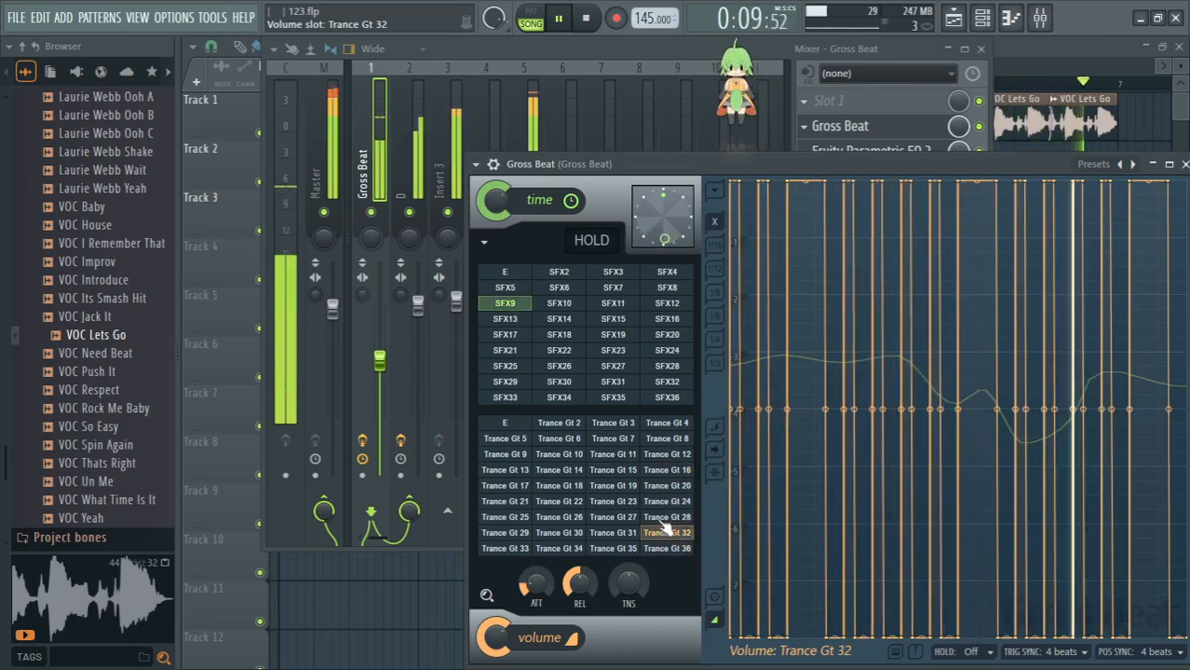
pyautogui.click(517, 473)
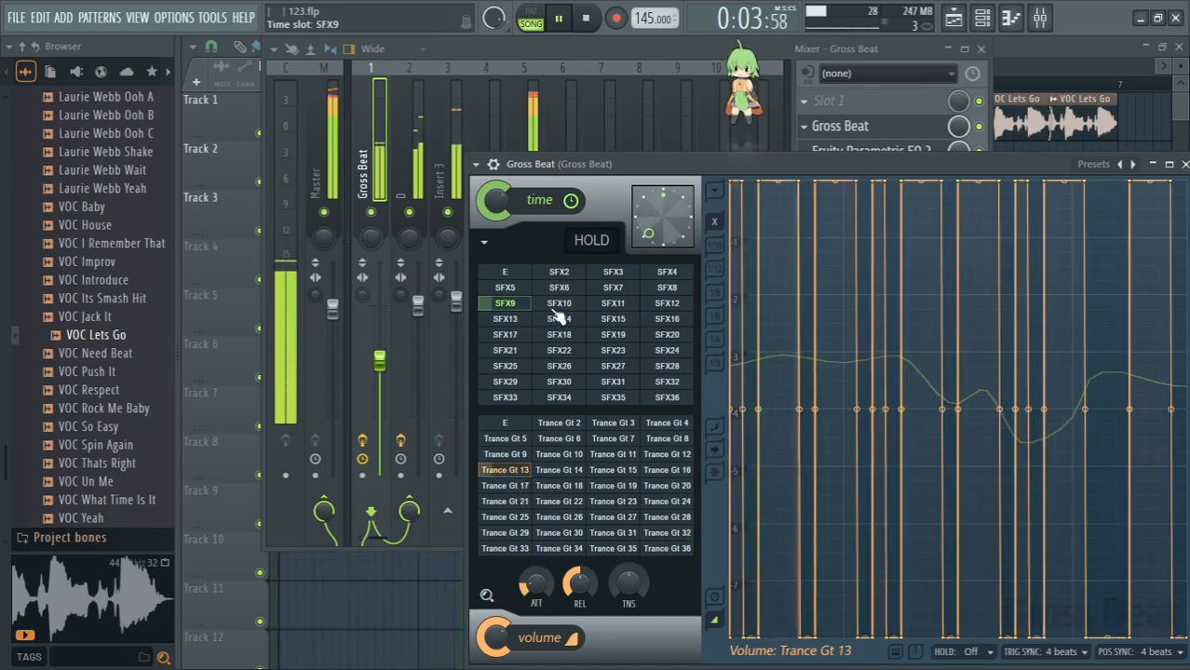
pyautogui.click(508, 424)
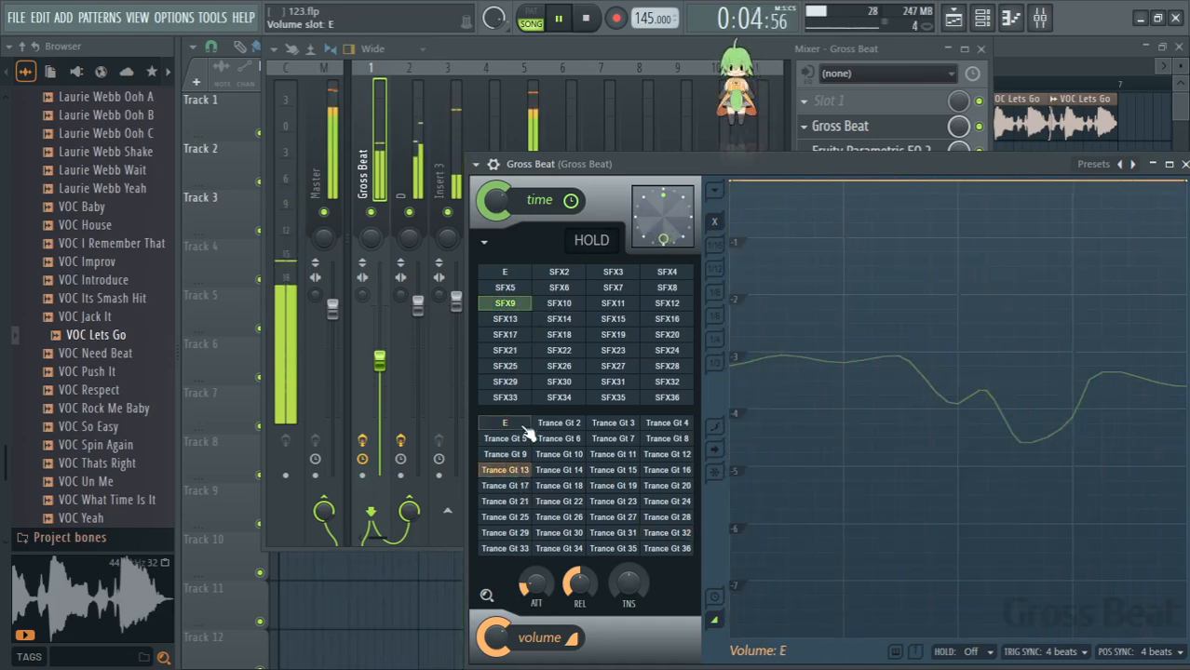
# - Audition time slot SFX10 and move the Gross Beat window so it is fully in view
pyautogui.click(566, 304)
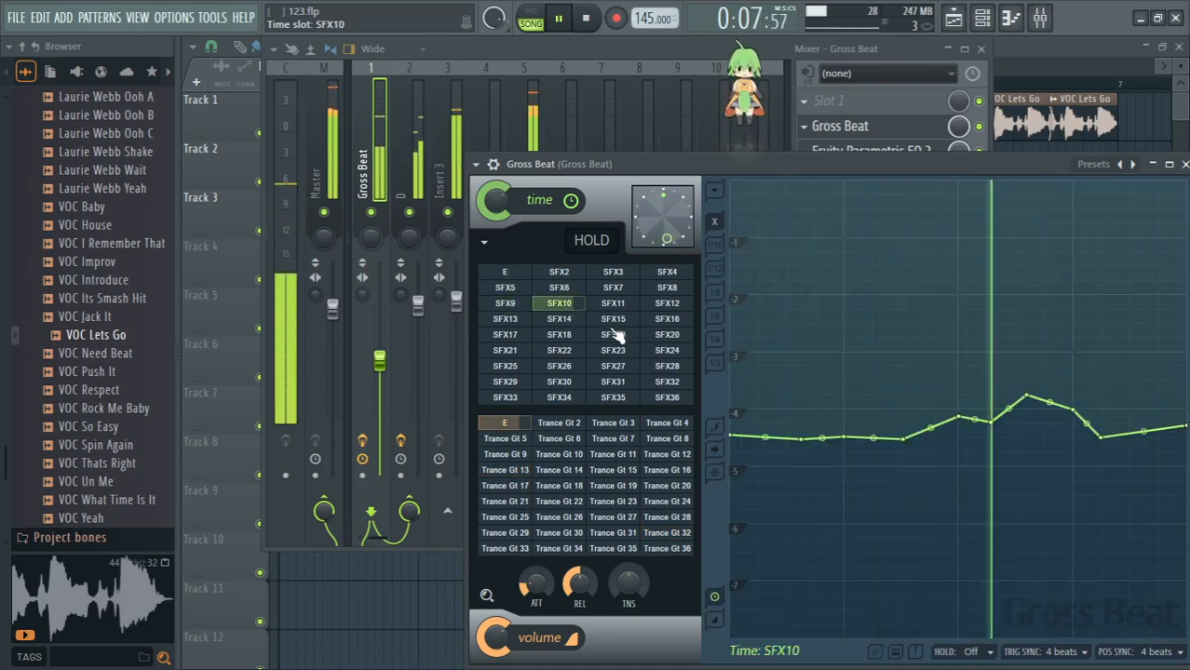
pyautogui.moveTo(892, 172); pyautogui.dragTo(794, 114)
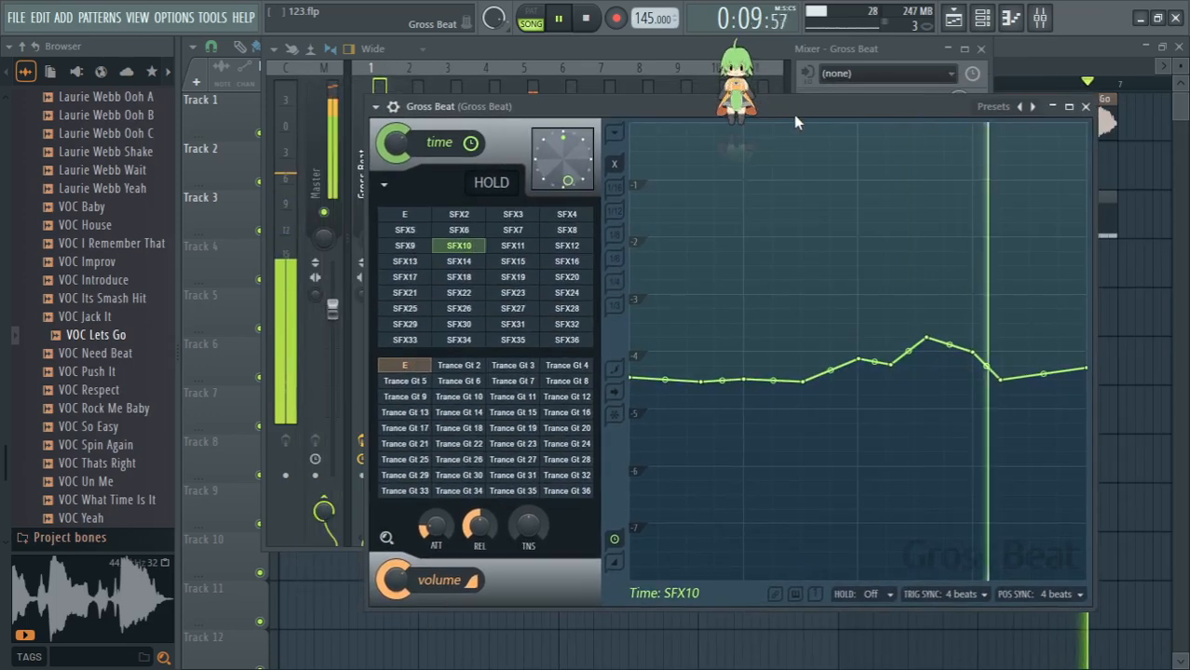
# - Audition time slot SFX11 alone and with volume slots Trance Gt 20, 31 and 21, and reset the volume slot to E
pyautogui.click(527, 248)
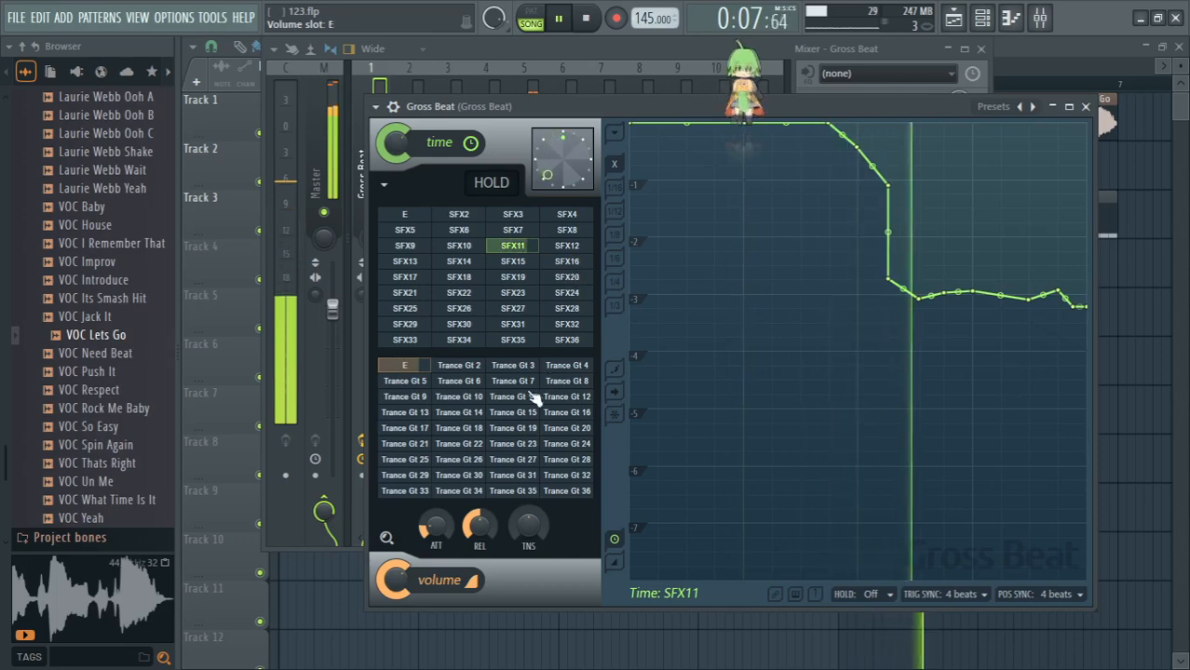
pyautogui.click(570, 430)
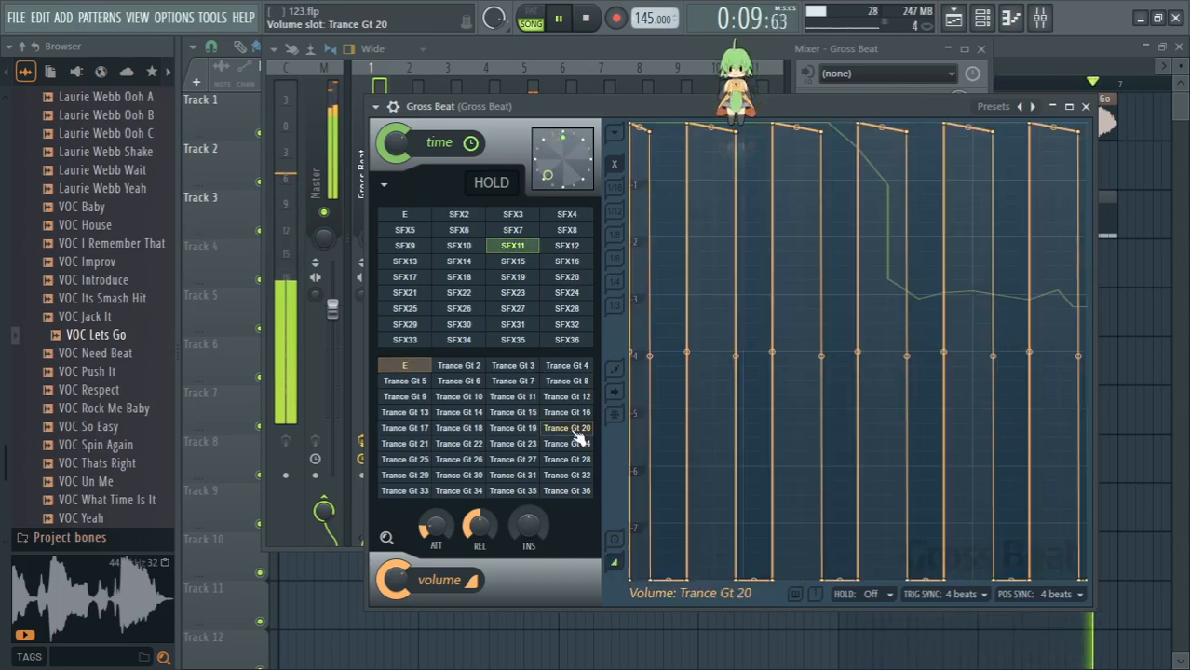
pyautogui.click(512, 477)
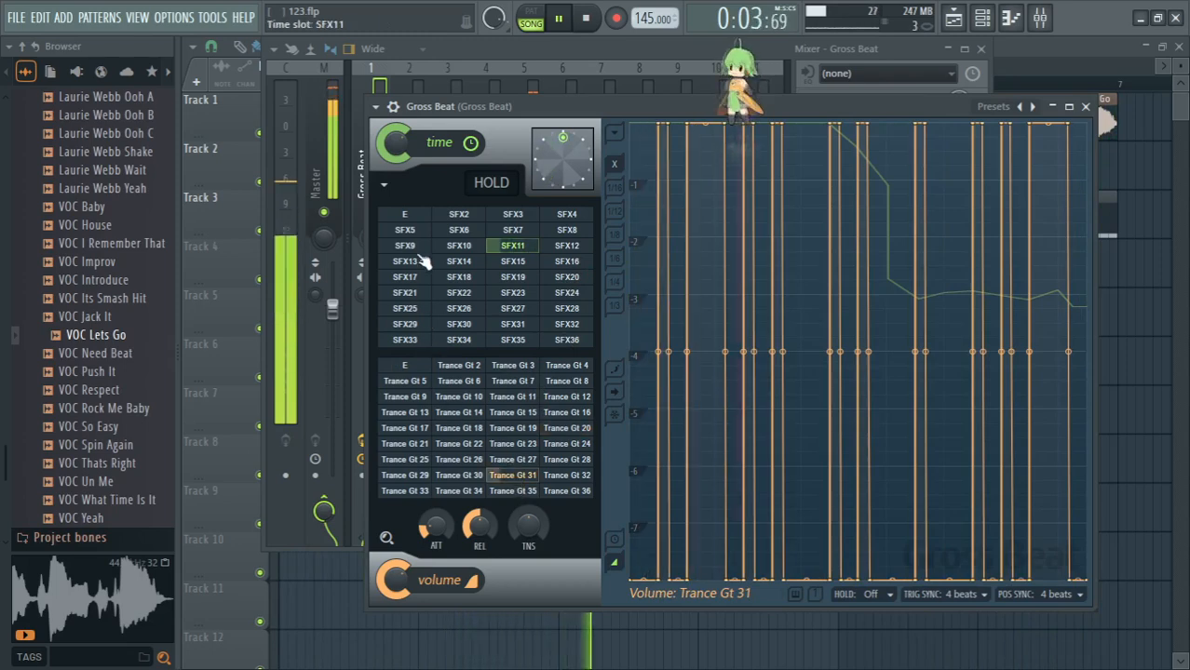
pyautogui.click(415, 447)
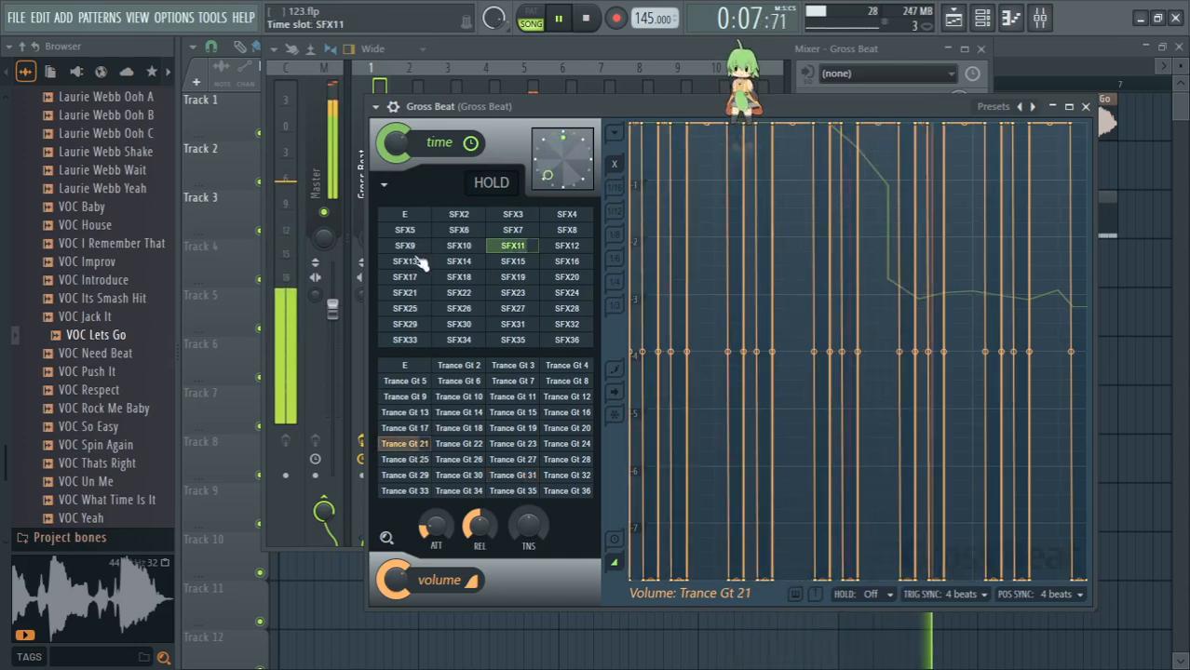
pyautogui.click(406, 365)
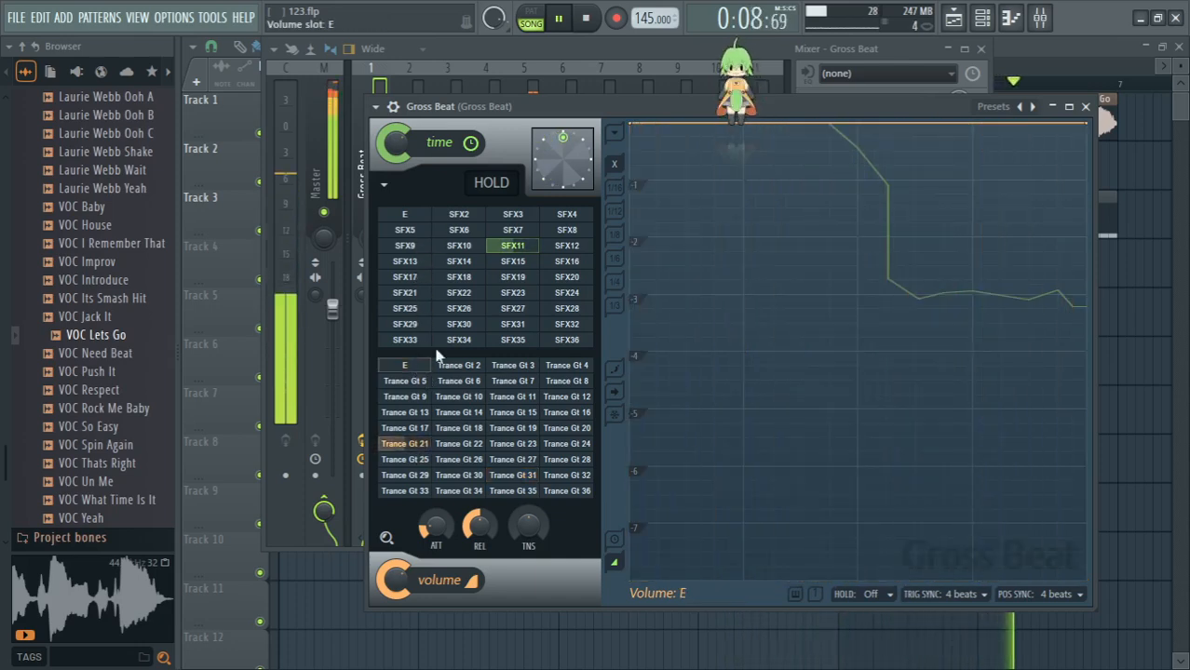
# - Audition time slots SFX12 and SFX13, muting mixer track D to hear SFX13 without it, and return to the Gross Beat window
pyautogui.click(563, 247)
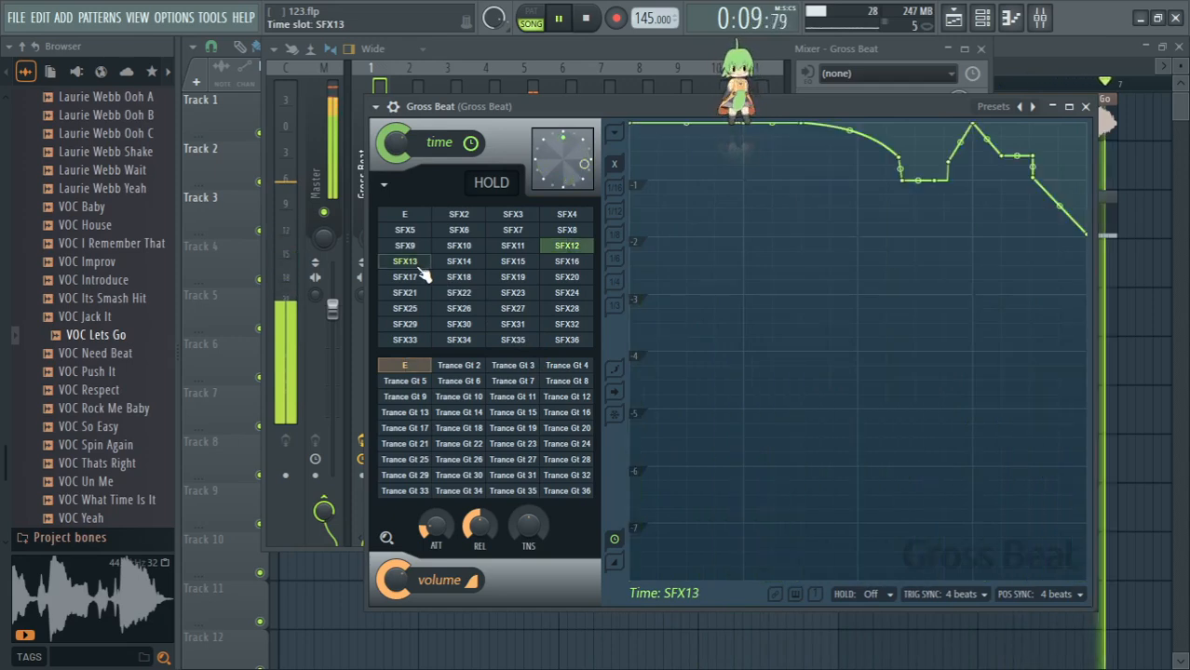
pyautogui.click(420, 264)
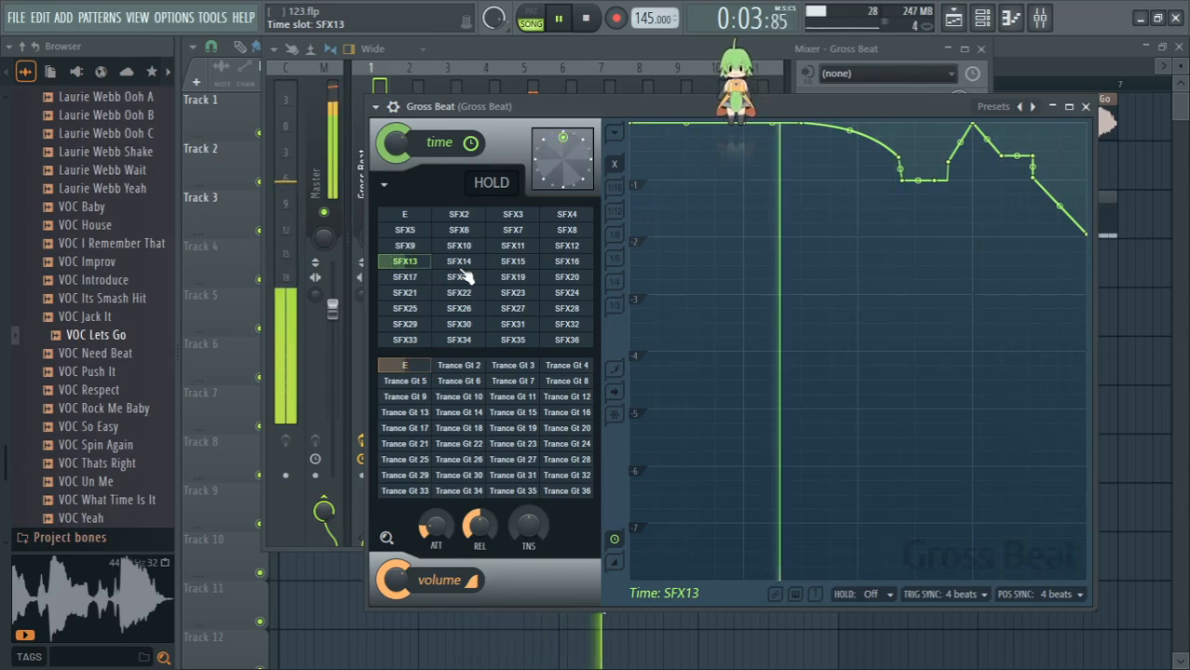
pyautogui.click(544, 58)
pyautogui.click(408, 212)
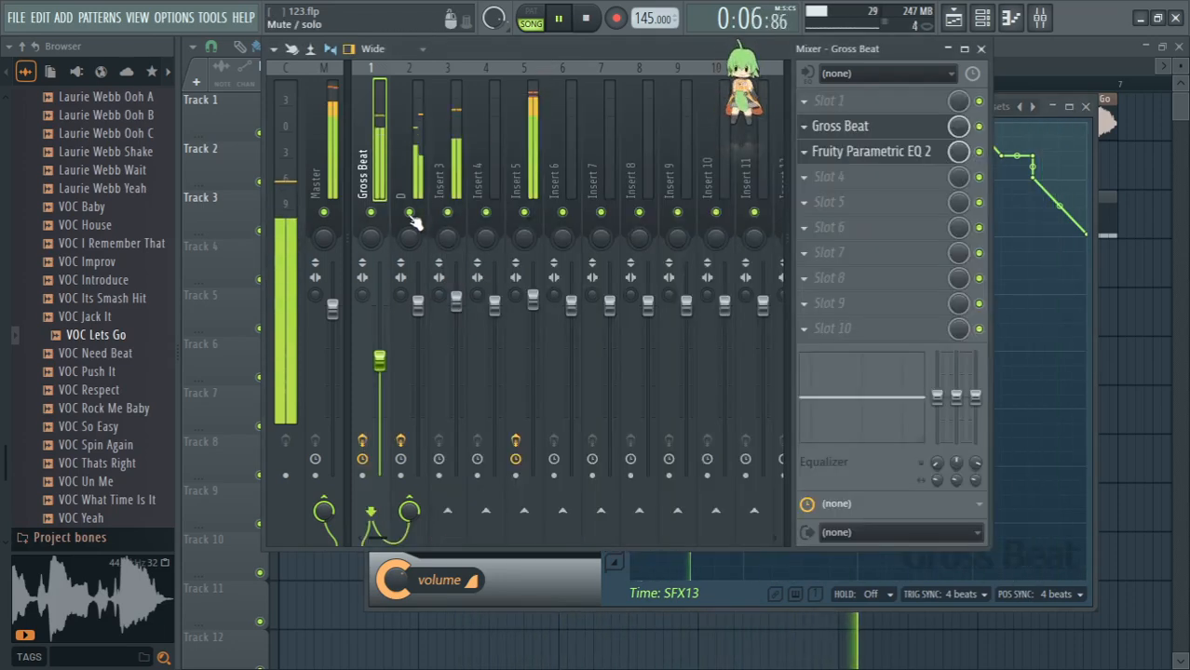
pyautogui.click(823, 128)
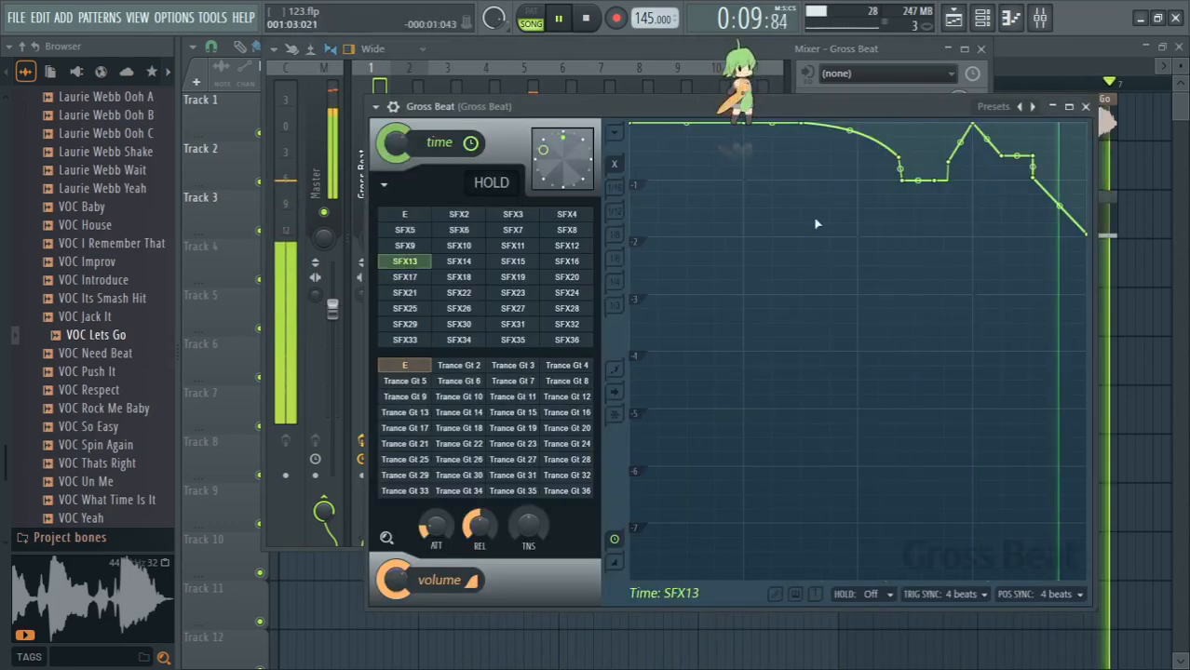
# - Audition time slot SFX14 alone and with volume slot Trance Gt 14, turning mixer track D back on
pyautogui.click(474, 265)
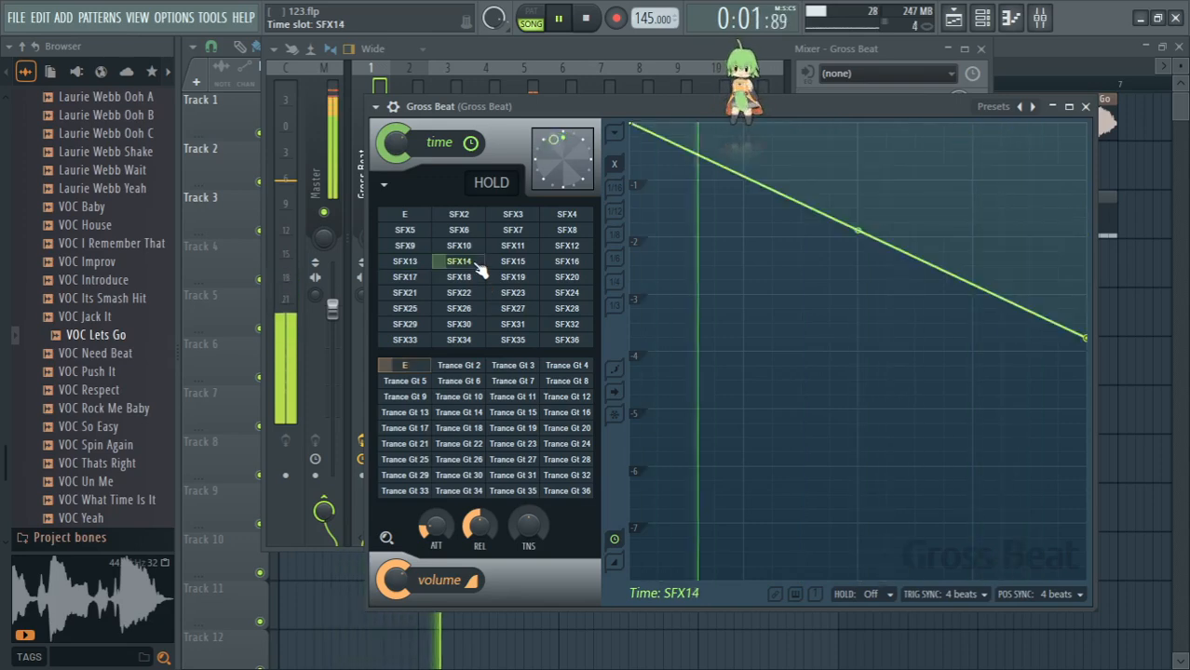
pyautogui.click(513, 60)
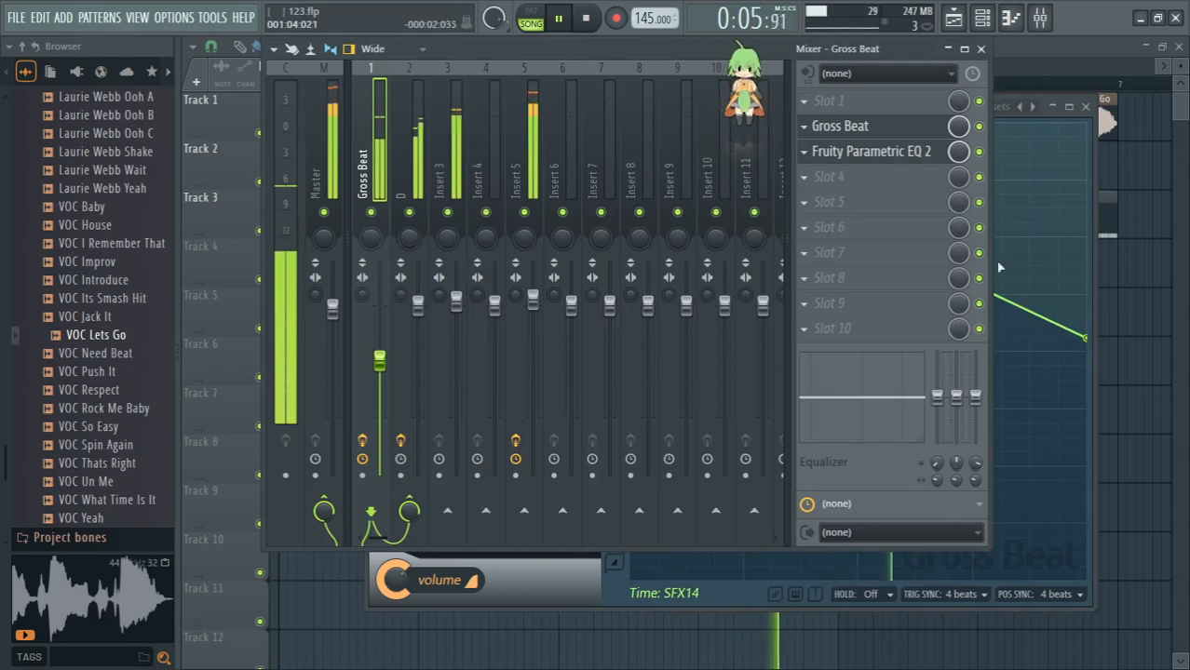
pyautogui.press('space')
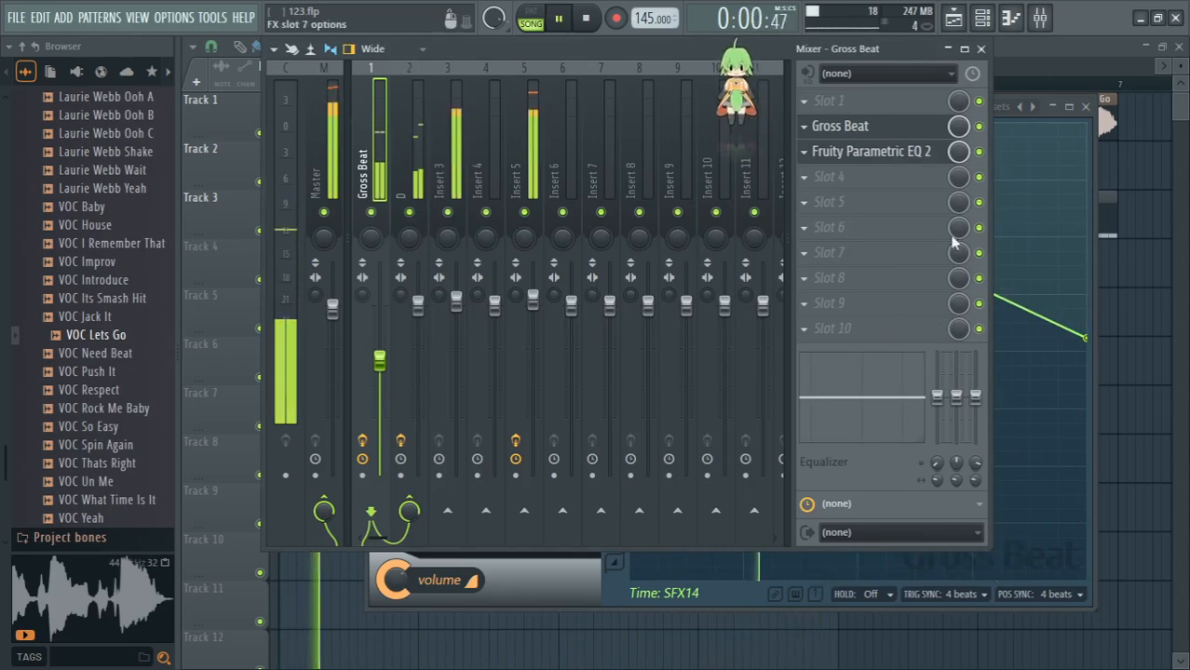
pyautogui.click(1017, 203)
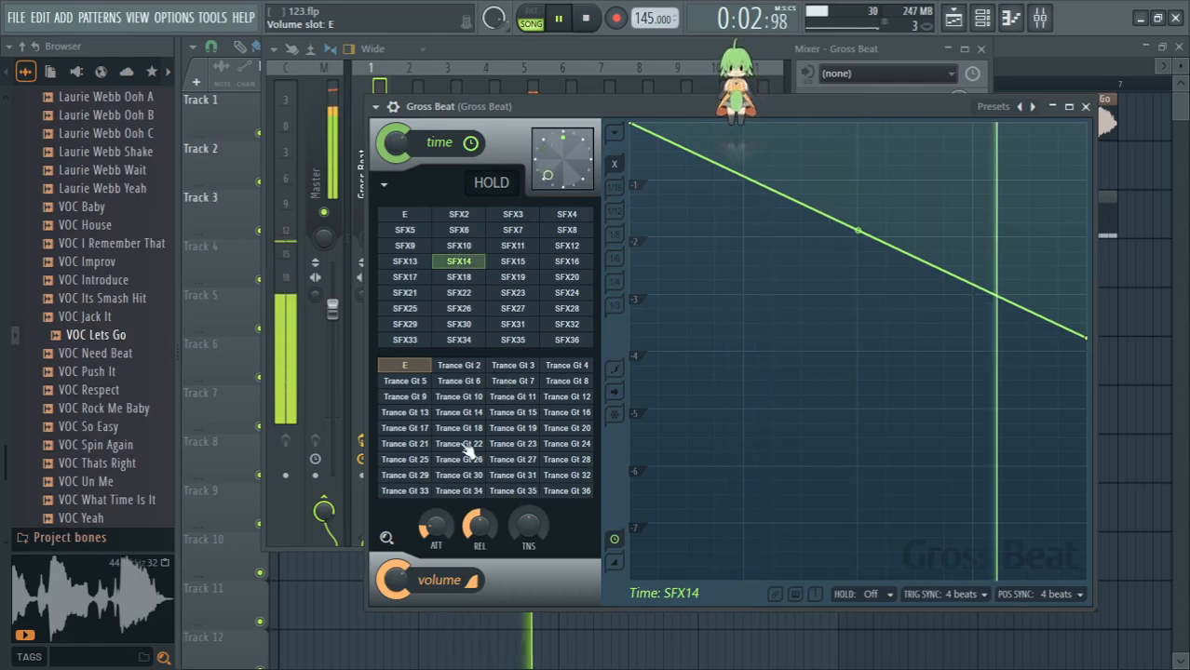
pyautogui.click(462, 416)
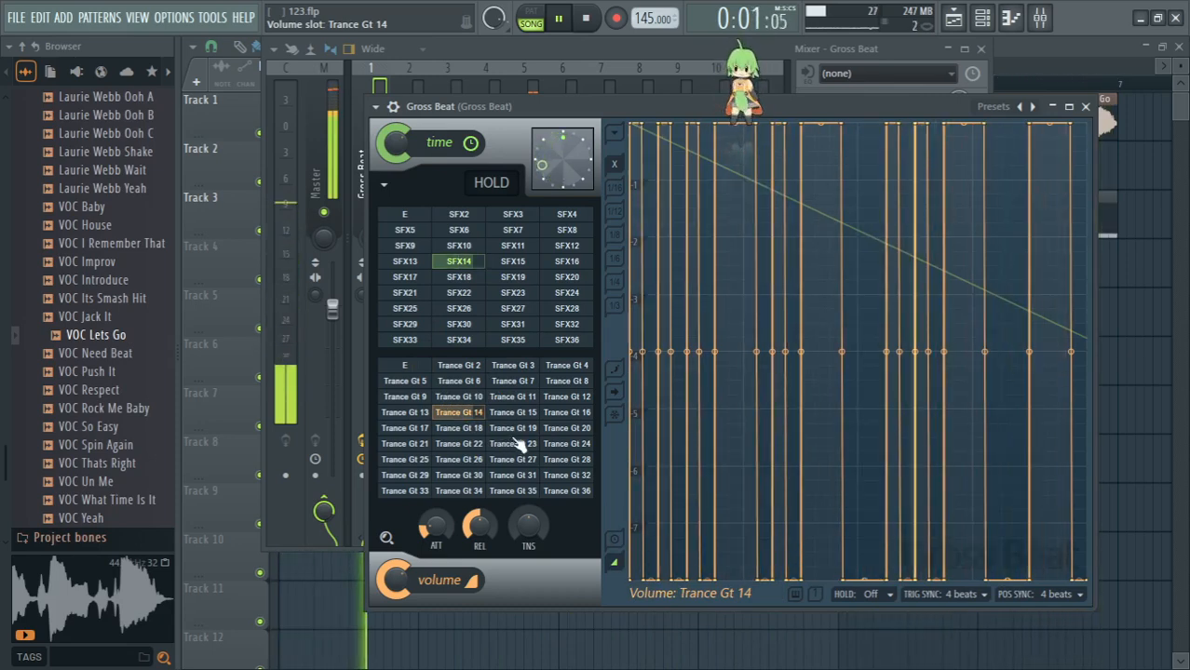
# - Switch to Google Translate, replace the Russian source text with "круто" and play the English translation aloud
pyautogui.hotkey('alt', 'Tab')
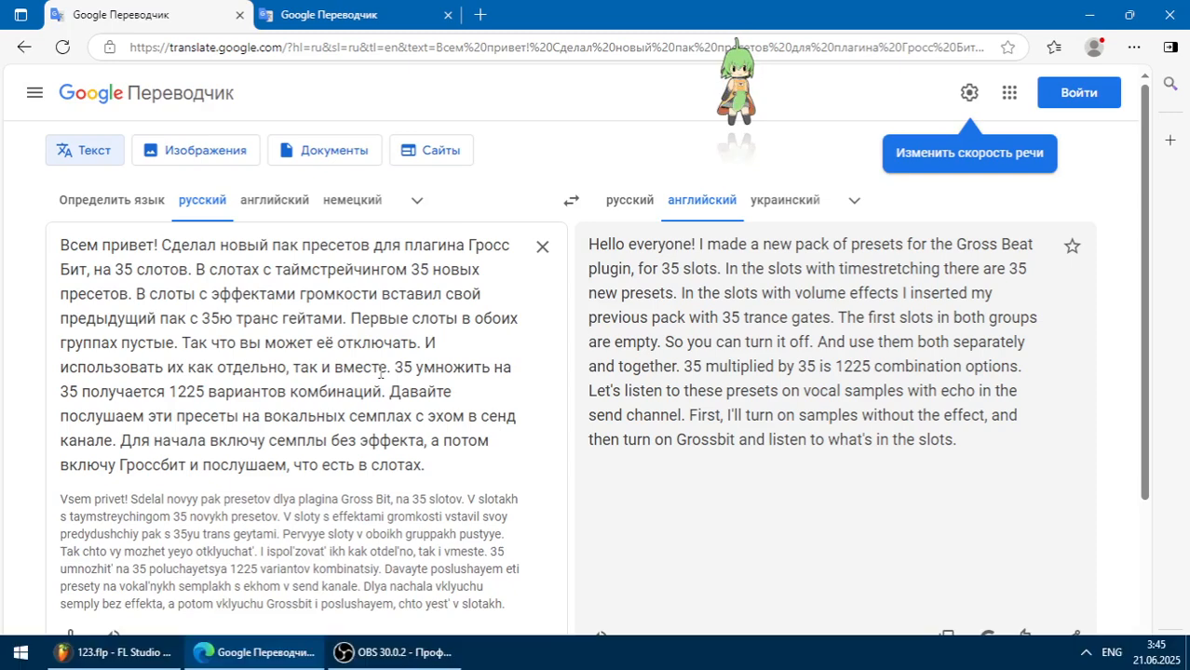
pyautogui.moveTo(452, 473); pyautogui.dragTo(1, 121)
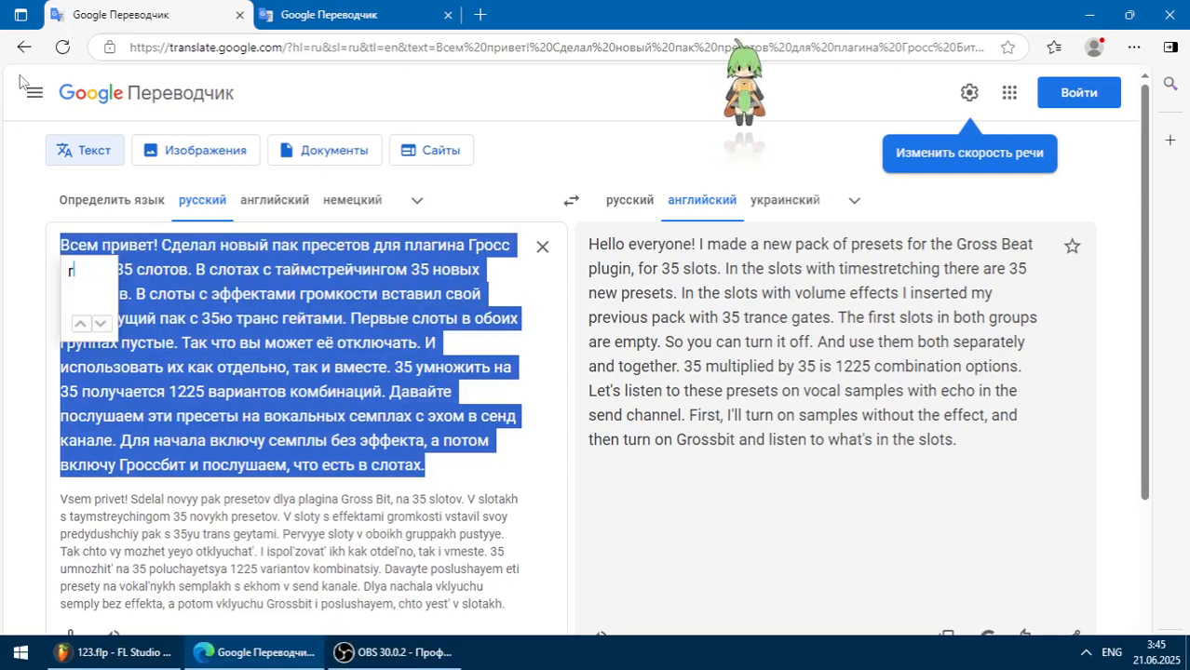
pyautogui.press('BackSpace')
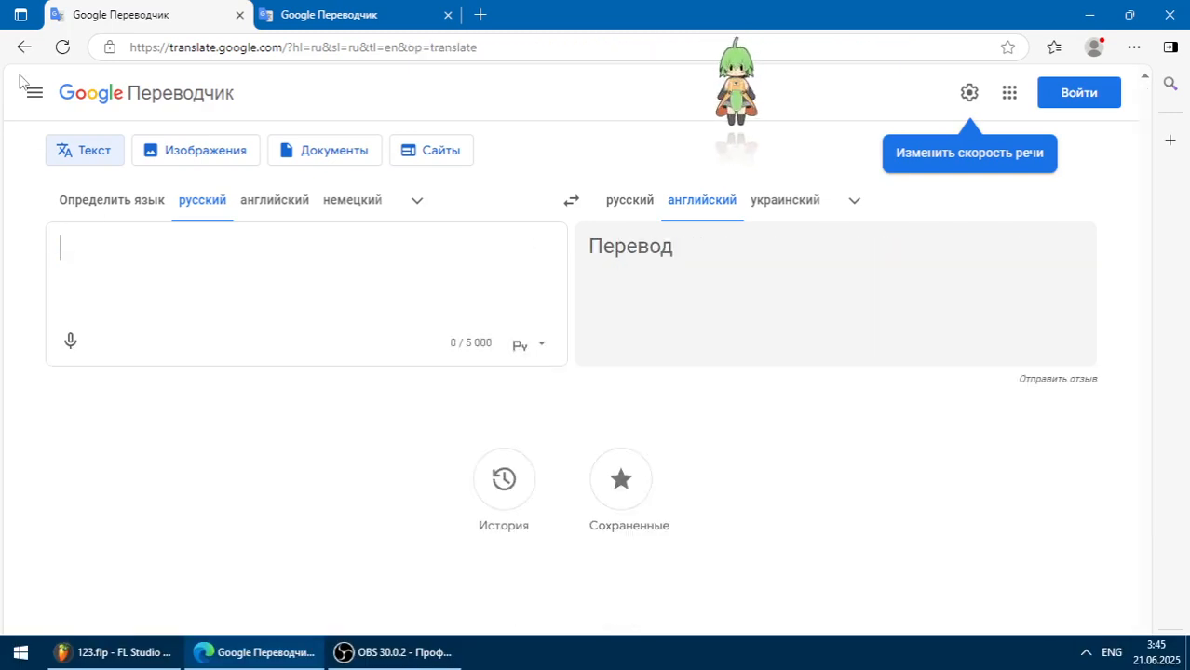
pyautogui.write('к')
pyautogui.write('ру')
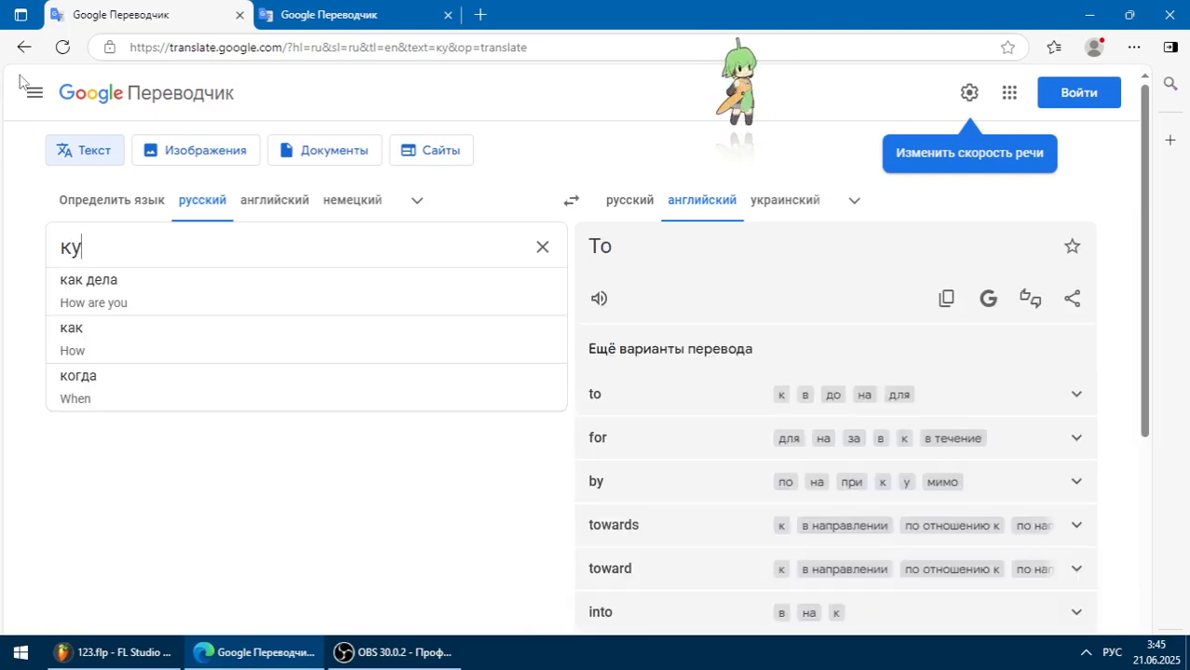
pyautogui.write('то')
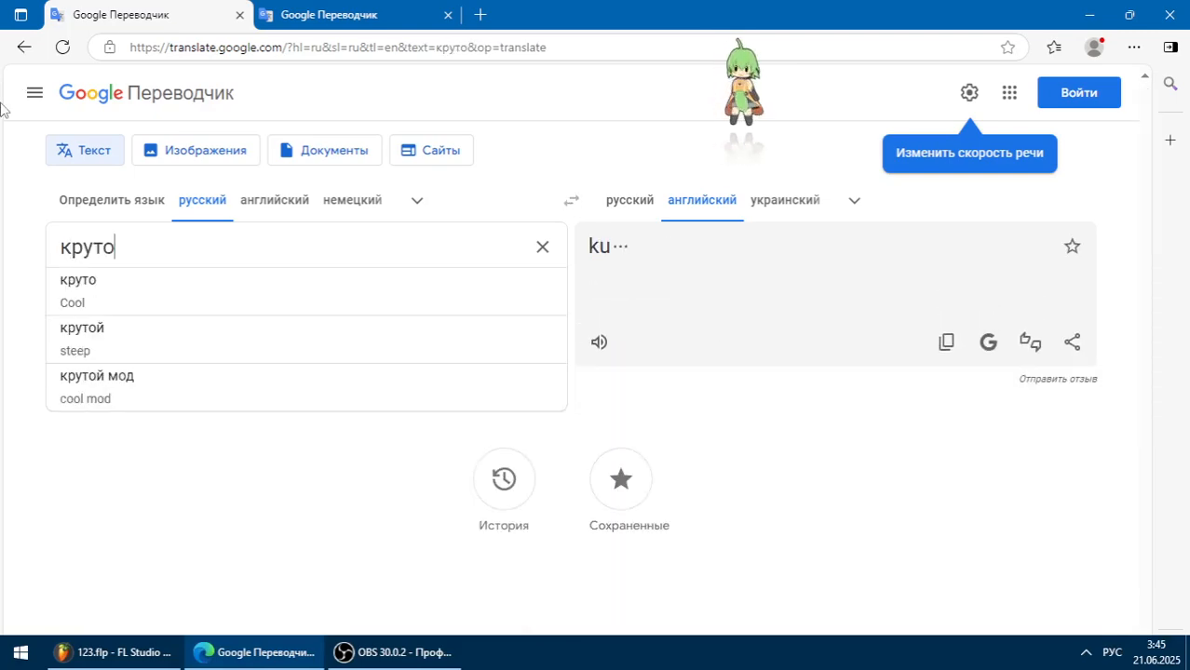
pyautogui.click(110, 499)
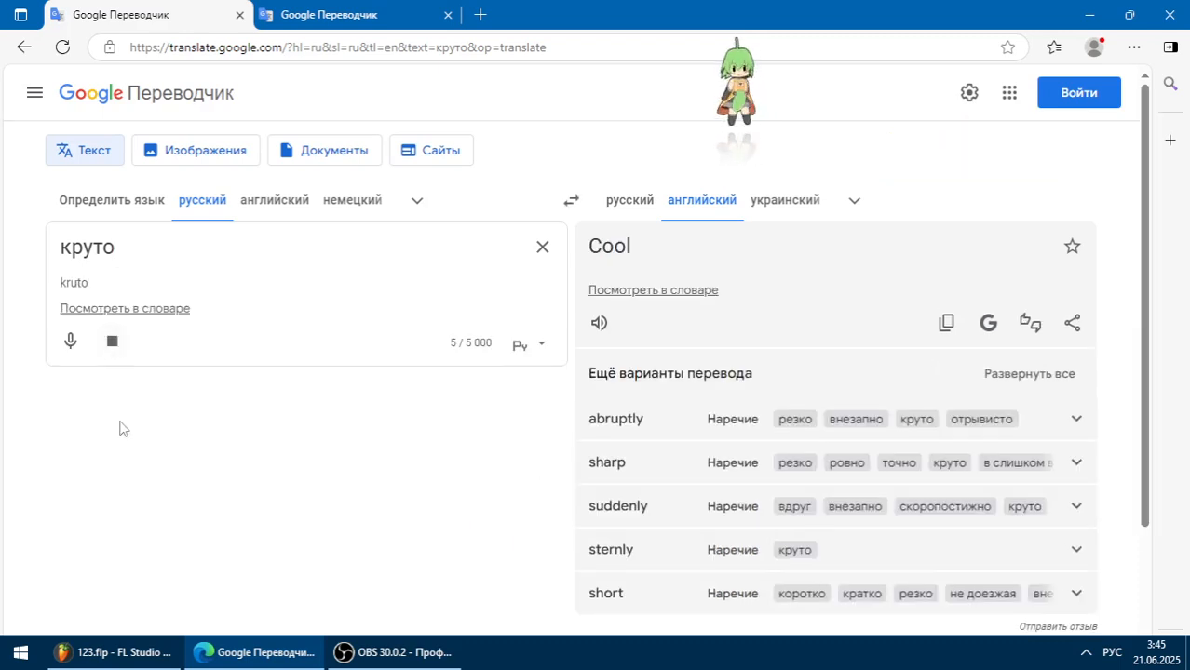
# - Return to FL Studio, audition time slot SFX14 with volume slots Trance Gt 15 and Trance Gt 24, and reset the volume slot to E
pyautogui.click(154, 650)
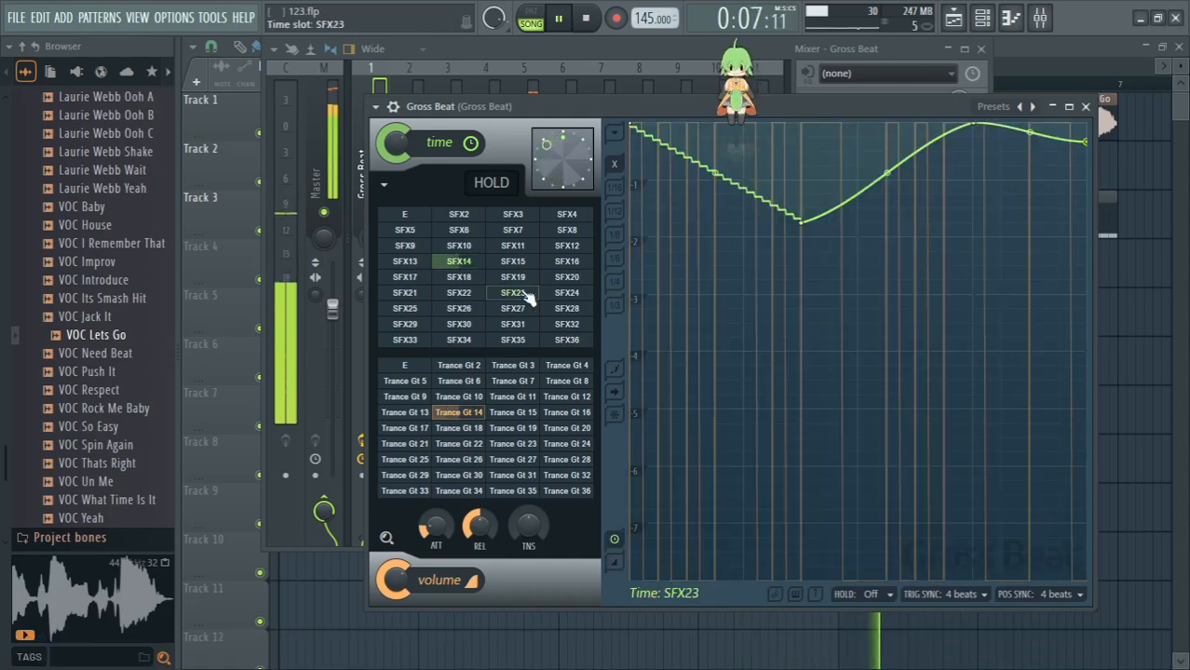
pyautogui.click(470, 264)
pyautogui.click(512, 413)
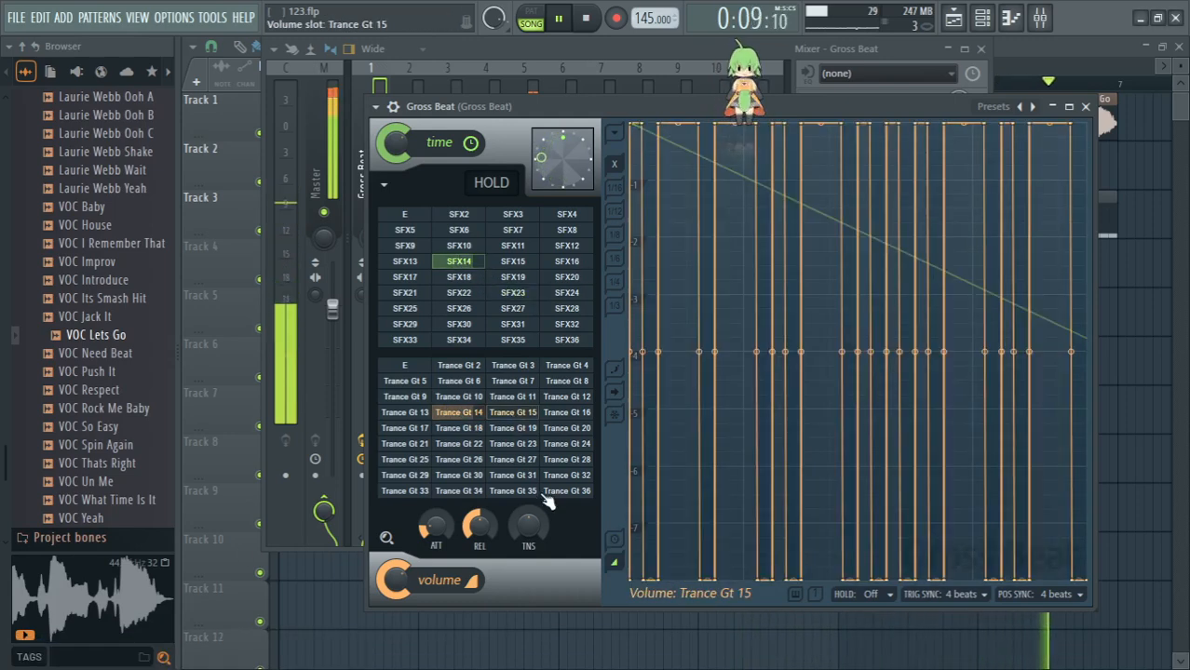
pyautogui.click(571, 445)
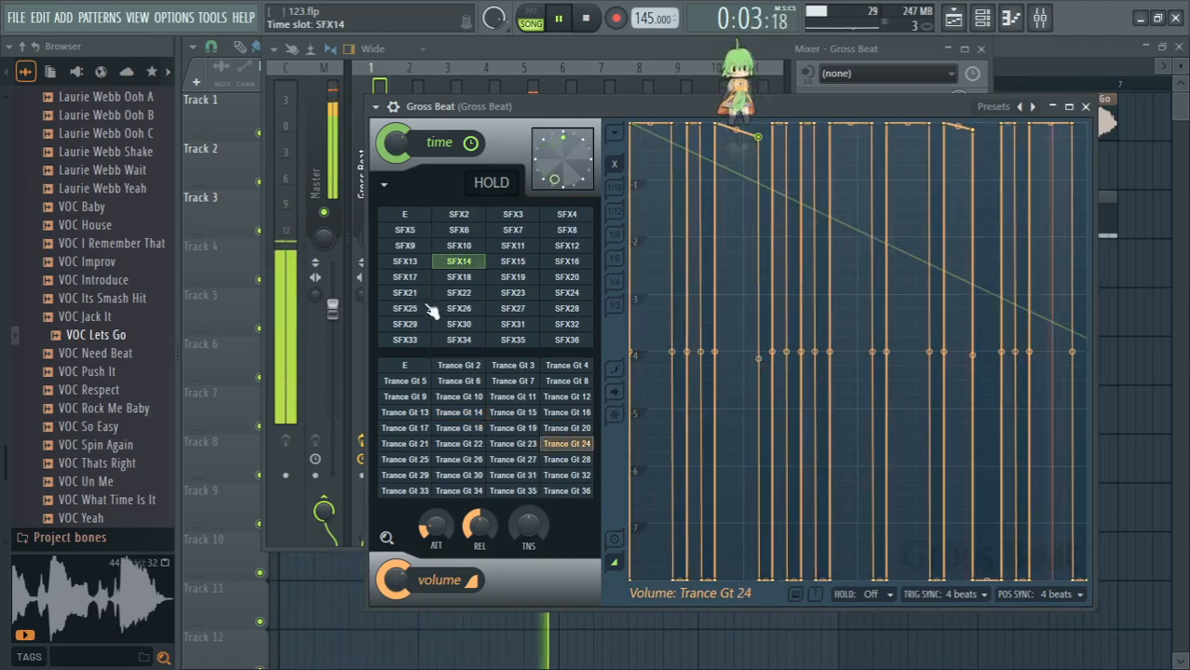
pyautogui.click(407, 366)
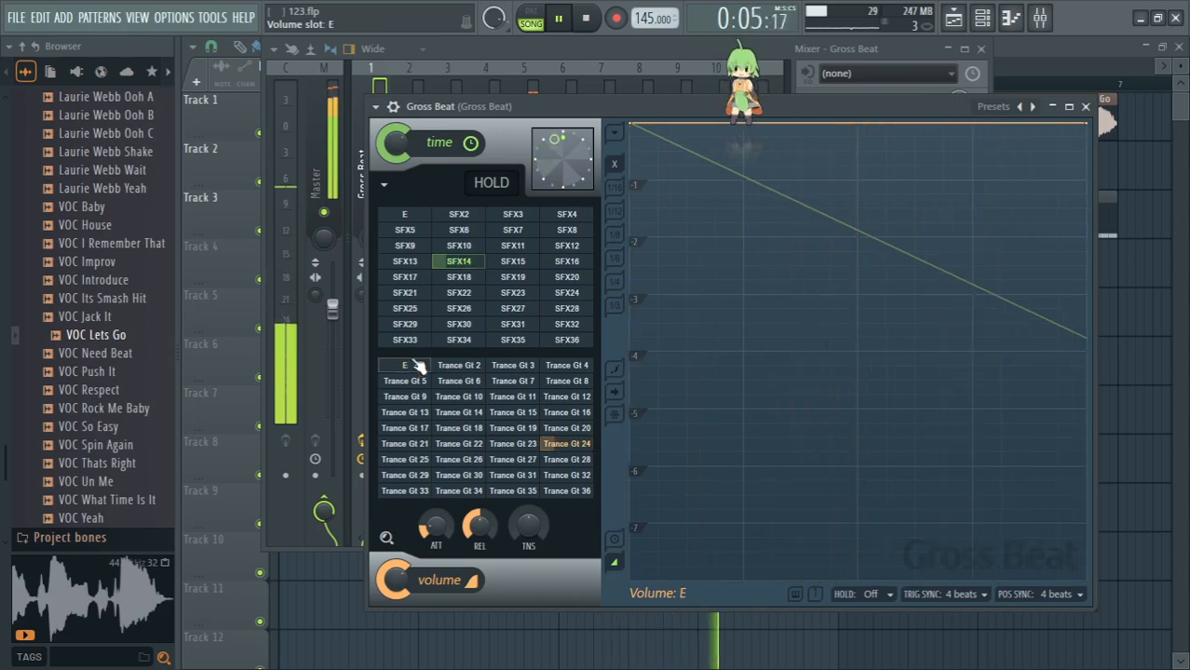
# - Audition time slot SFX15 with volume slot Trance Gt 24 and SFX16 with Trance Gt 26, resetting the volume slot to E after each
pyautogui.click(518, 263)
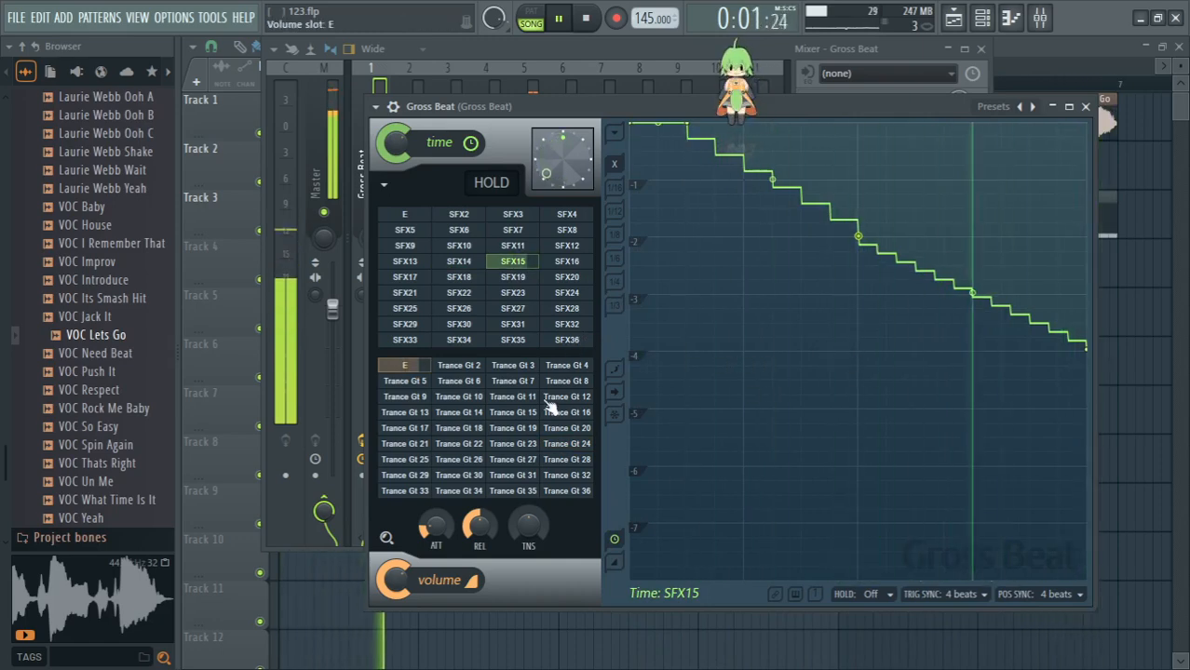
pyautogui.click(582, 446)
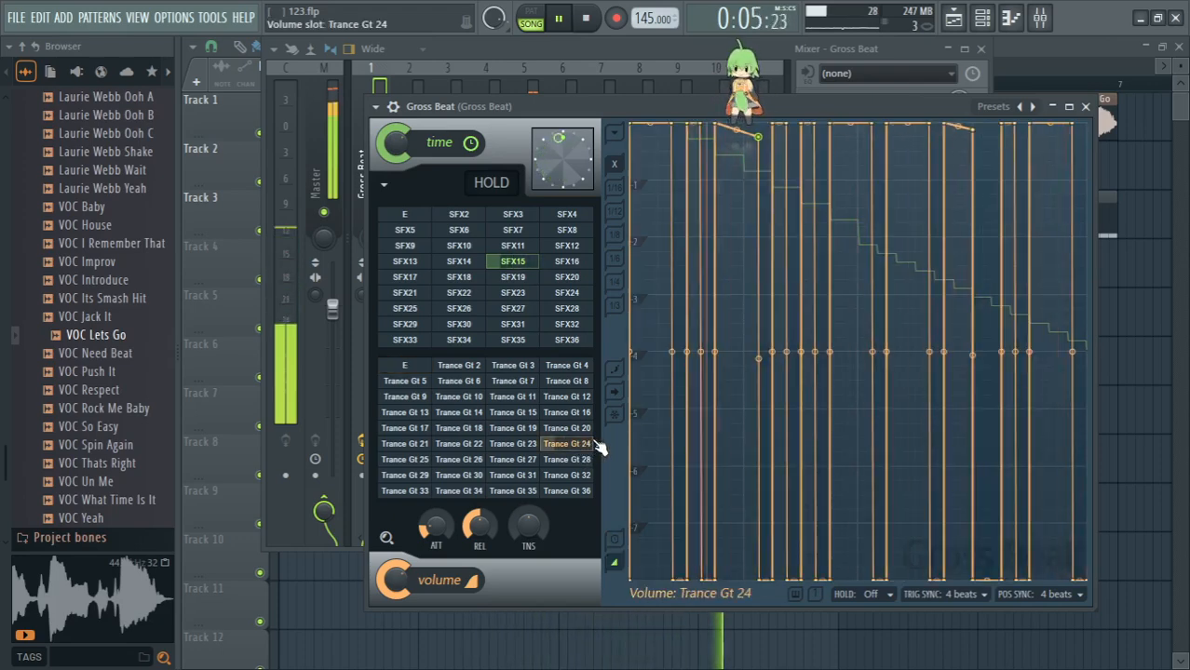
pyautogui.click(409, 367)
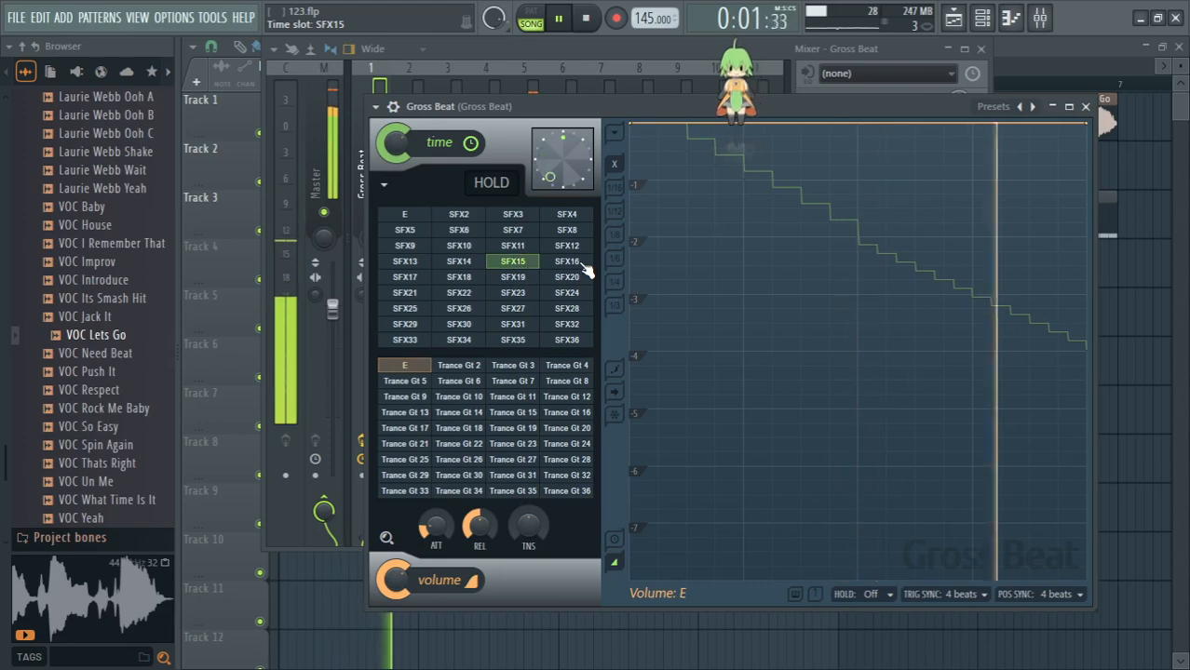
pyautogui.click(579, 263)
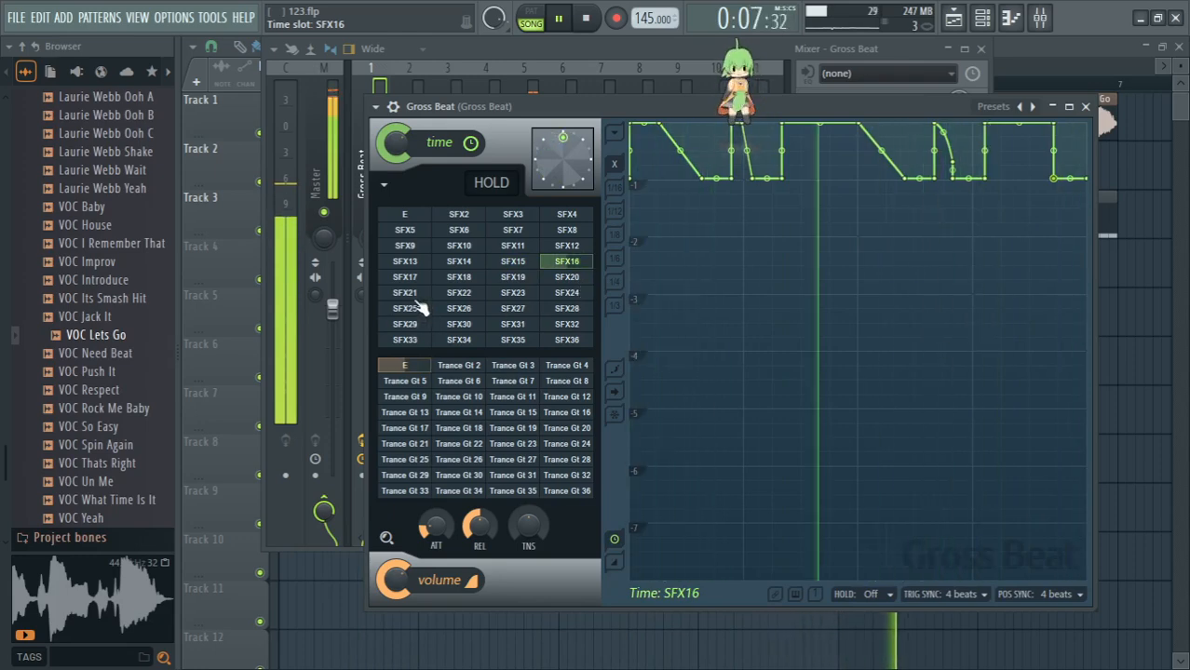
pyautogui.click(458, 456)
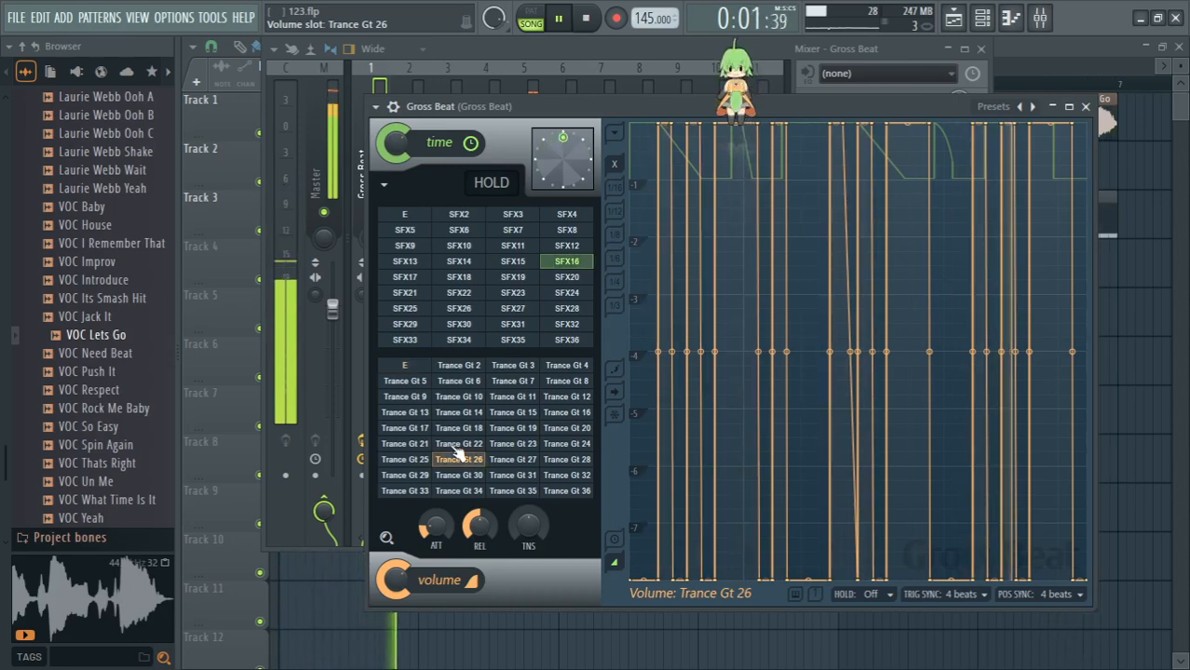
pyautogui.click(416, 369)
# - Audition time slot SFX17 with volume slot Trance Gt 32 and SFX18 with Trance Gt 11, resetting the volume slot to E after each
pyautogui.click(407, 276)
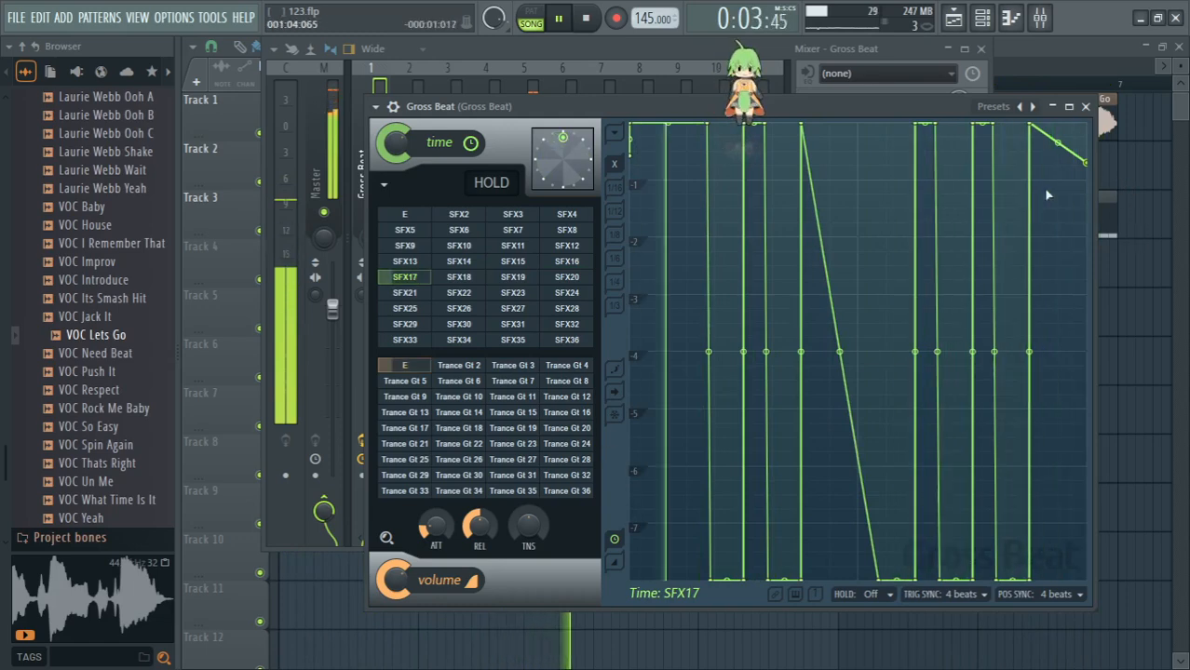
pyautogui.click(583, 478)
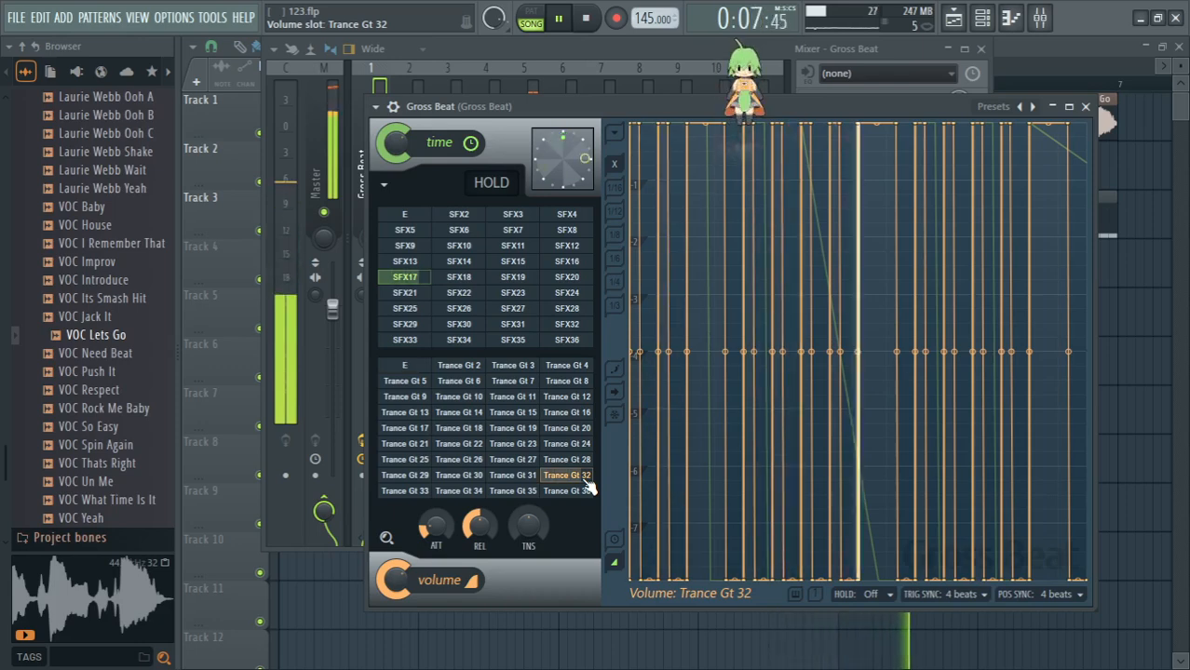
pyautogui.click(406, 369)
pyautogui.rightClick(459, 277)
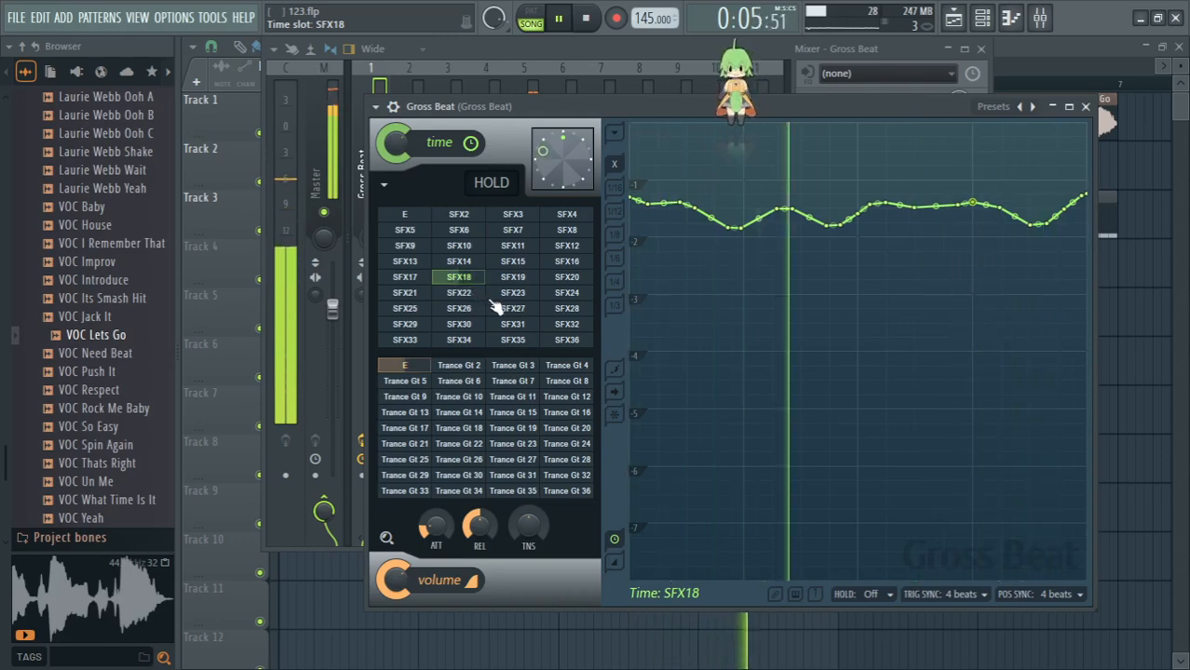
pyautogui.click(512, 399)
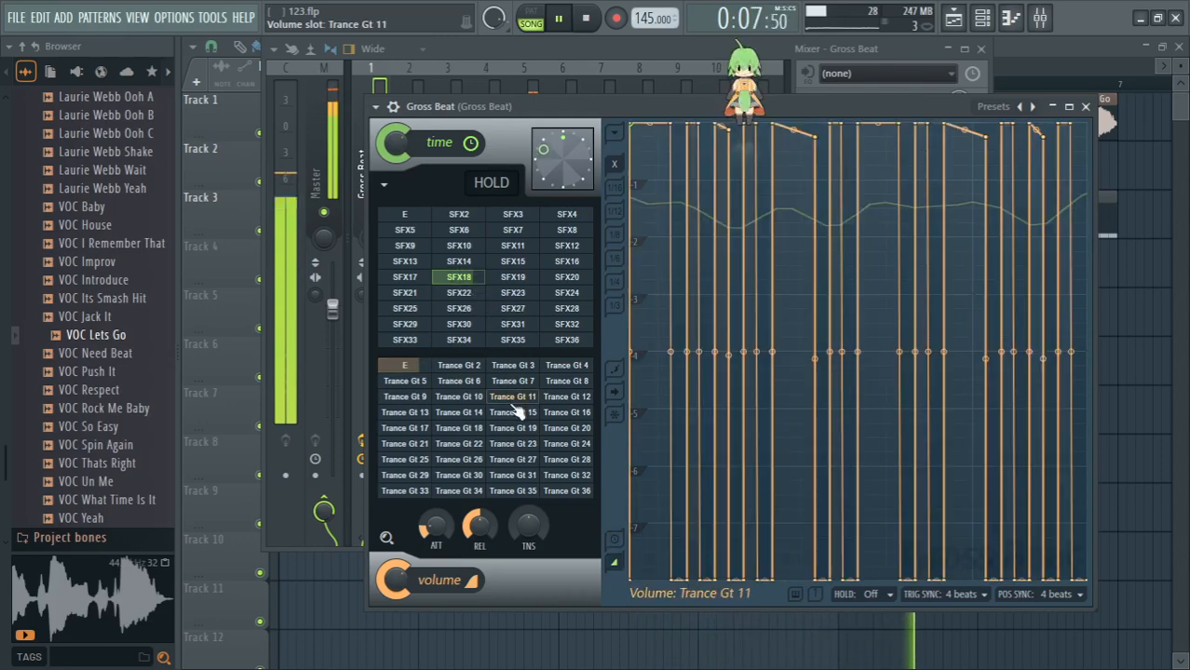
pyautogui.rightClick(415, 367)
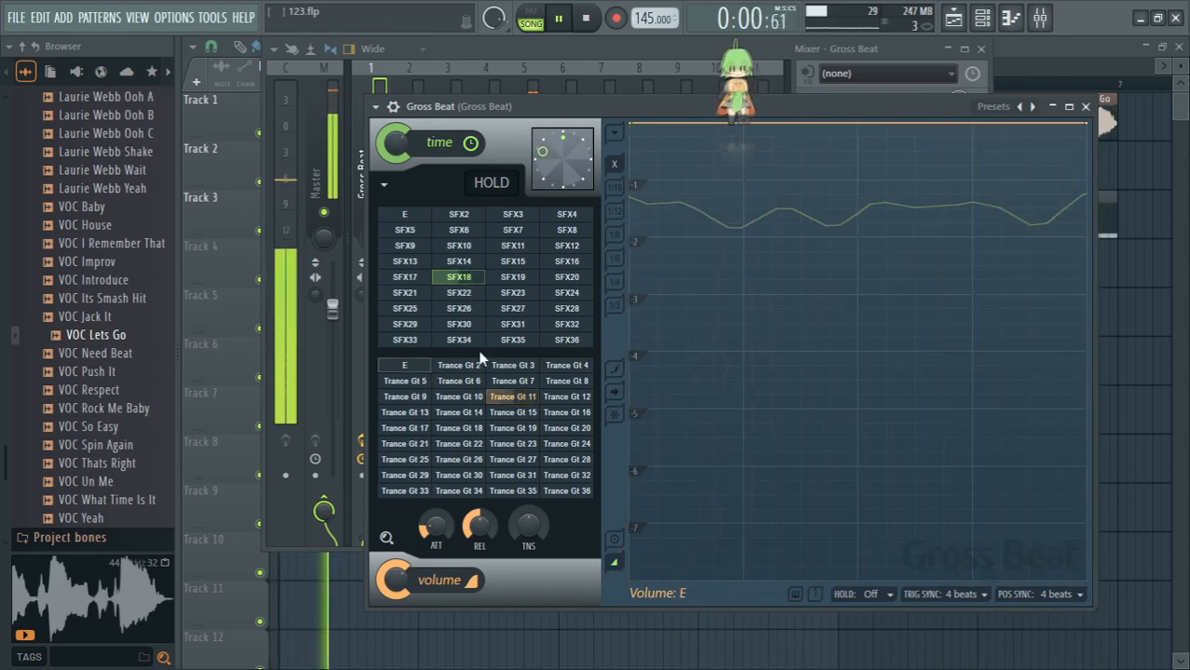
# - Audition time slot SFX19 alone and with volume slot Trance Gt 24, and reset the volume slot to E
pyautogui.click(519, 279)
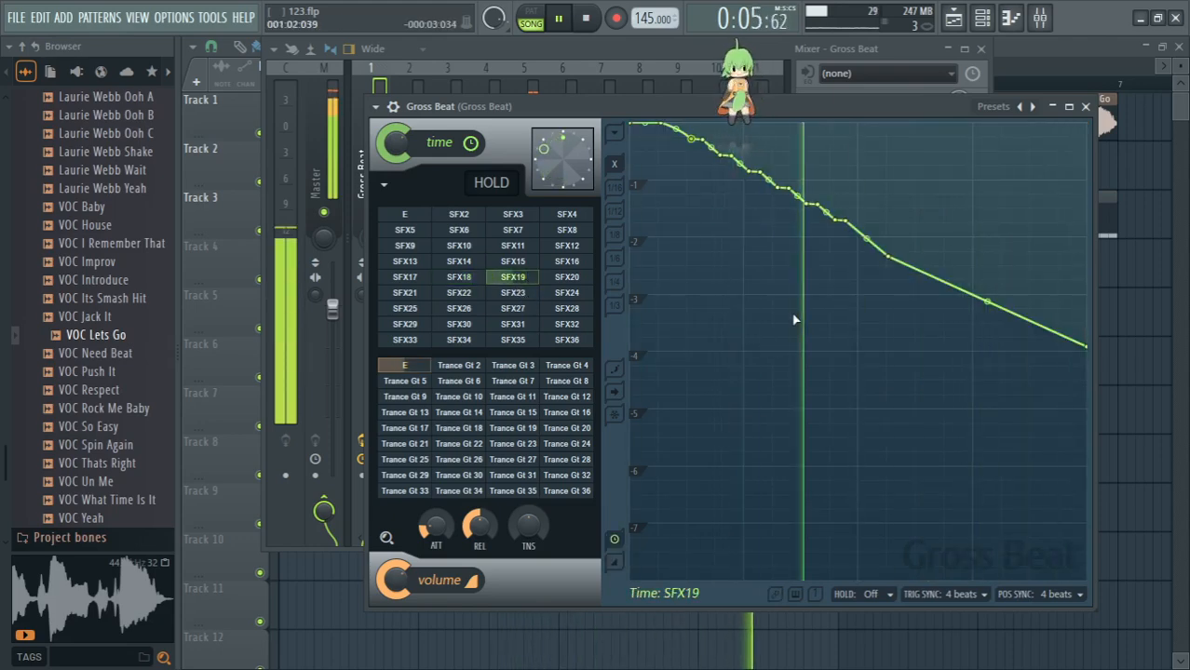
pyautogui.click(583, 446)
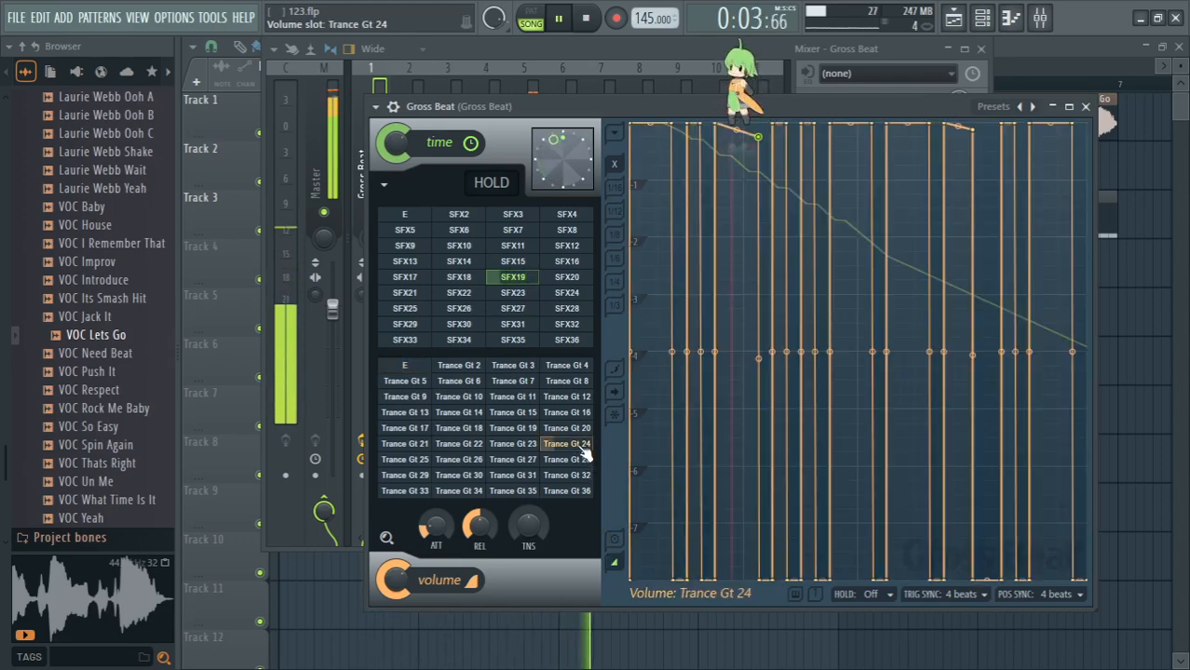
pyautogui.click(410, 366)
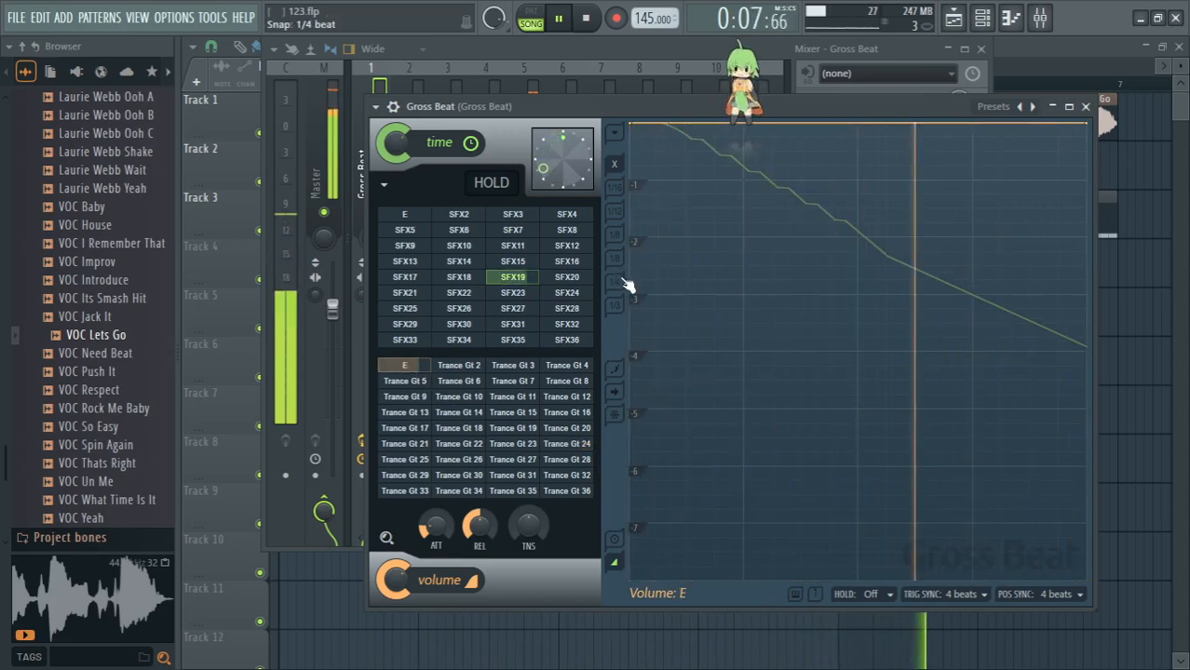
# - Audition time slot SFX20 with volume slots Trance Gt 31 and Trance Gt 30, reset the volume slot to E, and play SFX21 alone
pyautogui.click(575, 278)
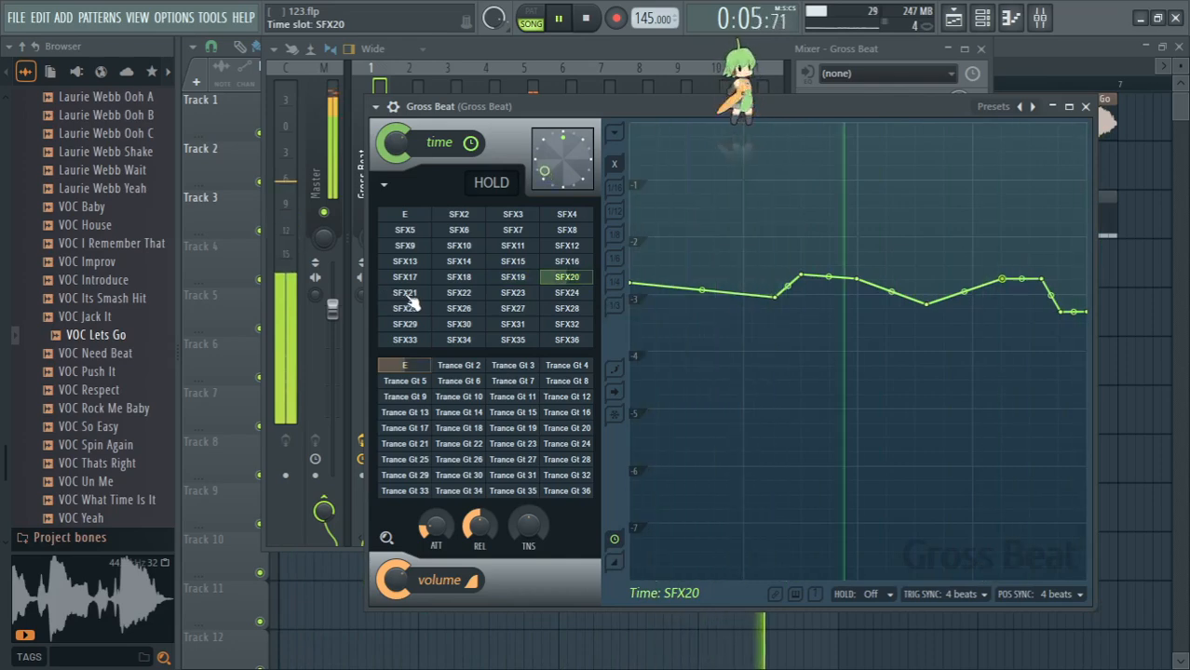
pyautogui.click(510, 476)
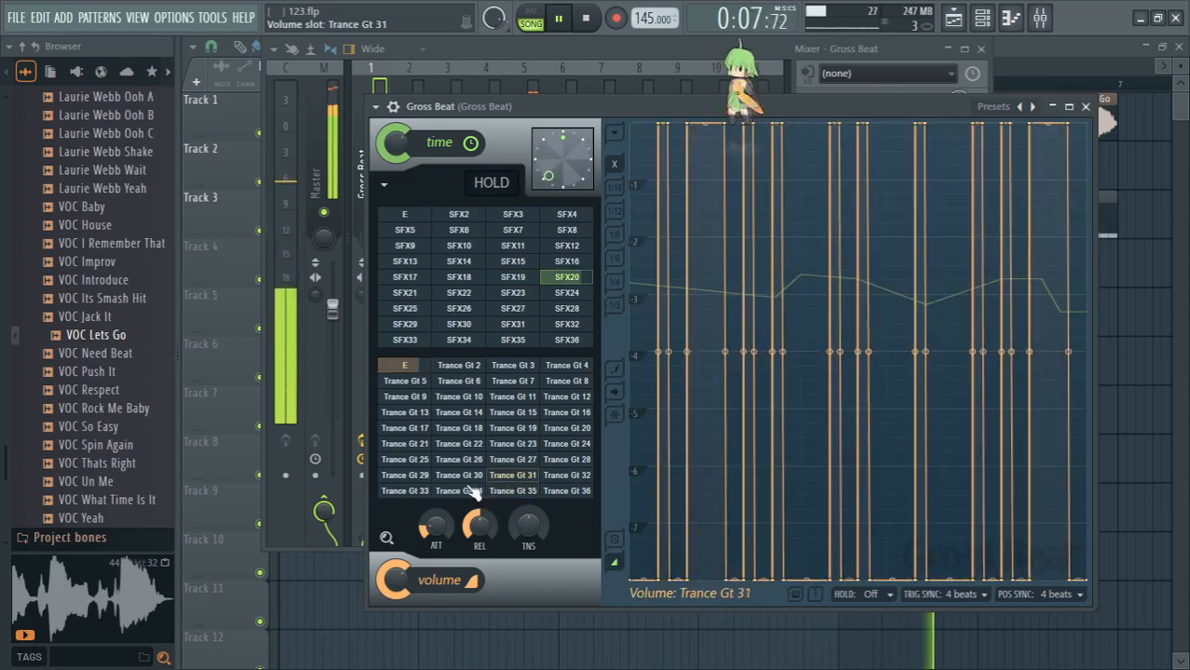
pyautogui.click(464, 479)
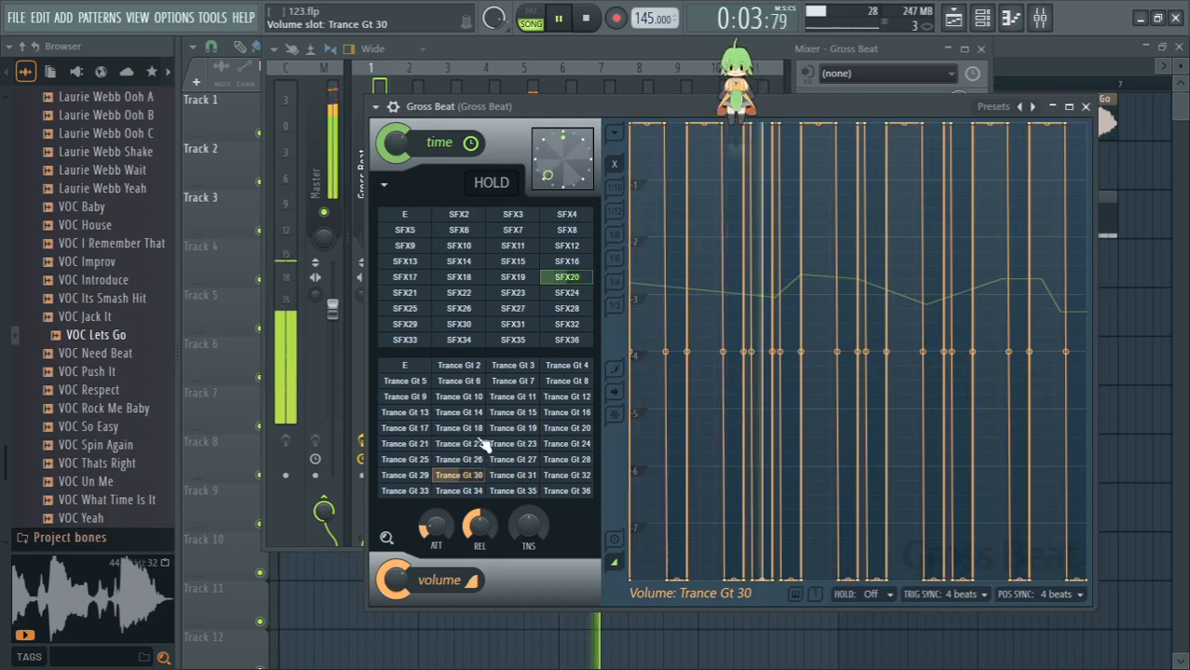
pyautogui.click(407, 366)
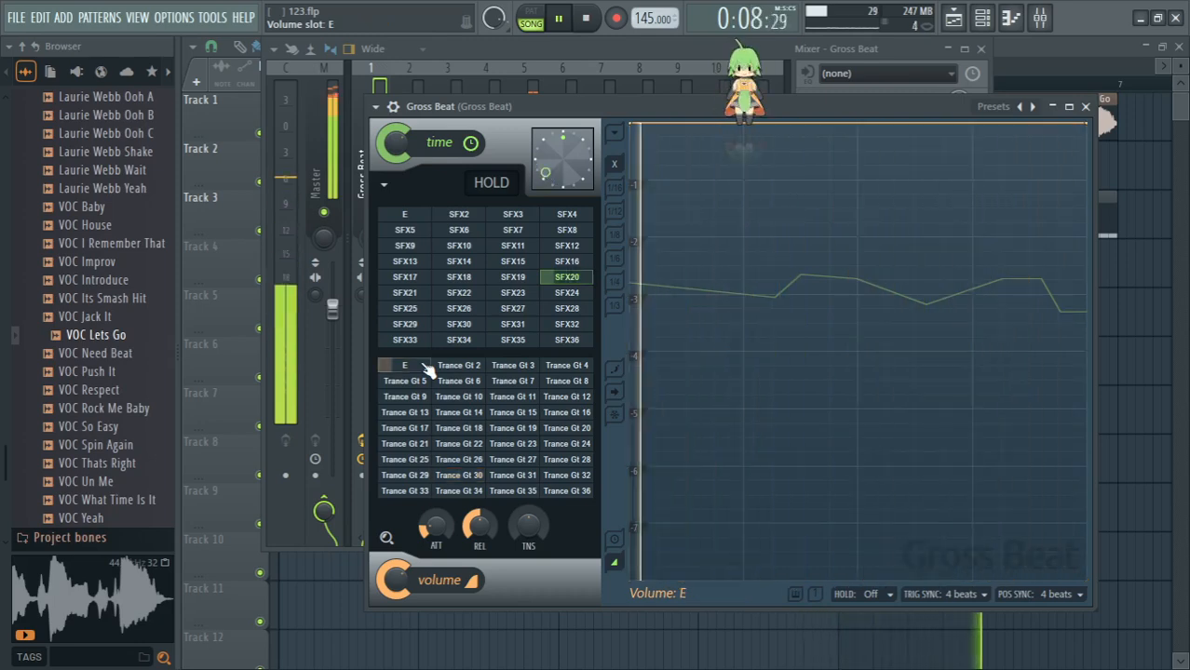
pyautogui.click(409, 294)
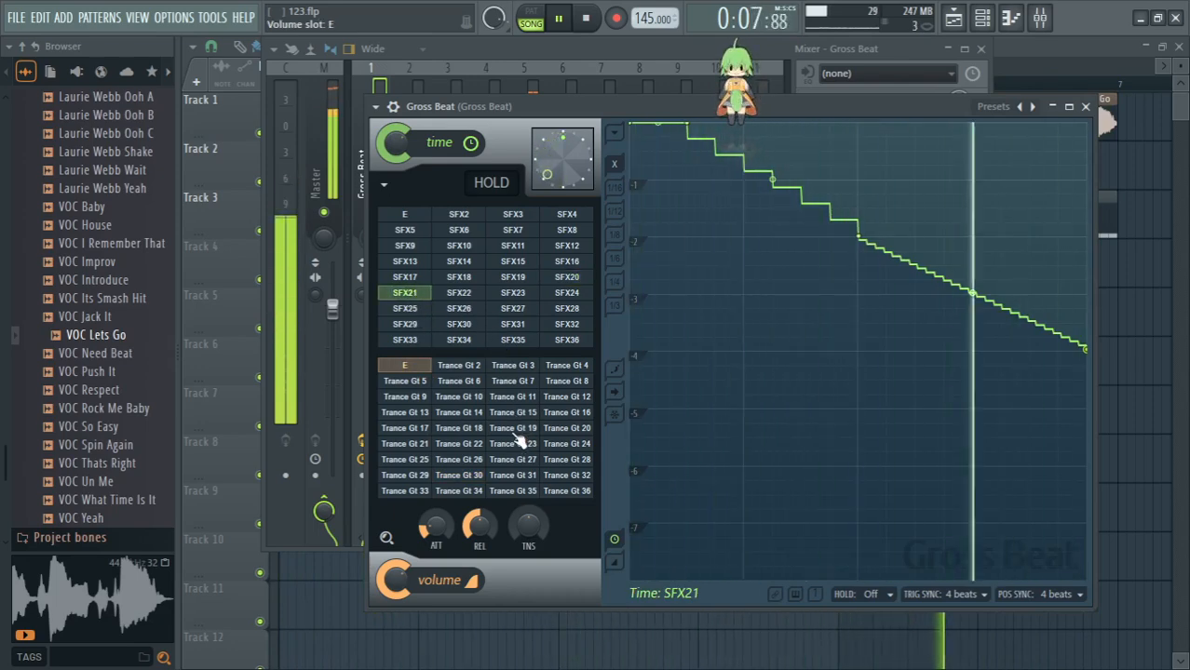
# - Switch to Google Translate, replace the Russian source text with "о класика))" and play the English translation aloud
pyautogui.hotkey('alt', 'Tab')
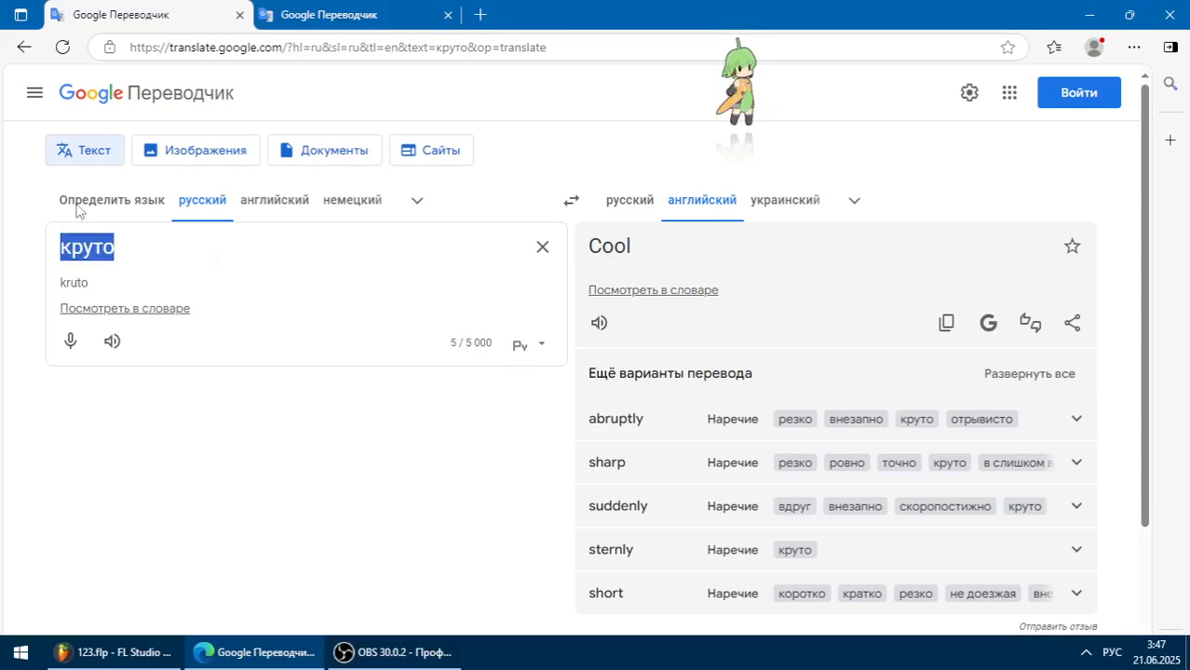
pyautogui.write('класика))')
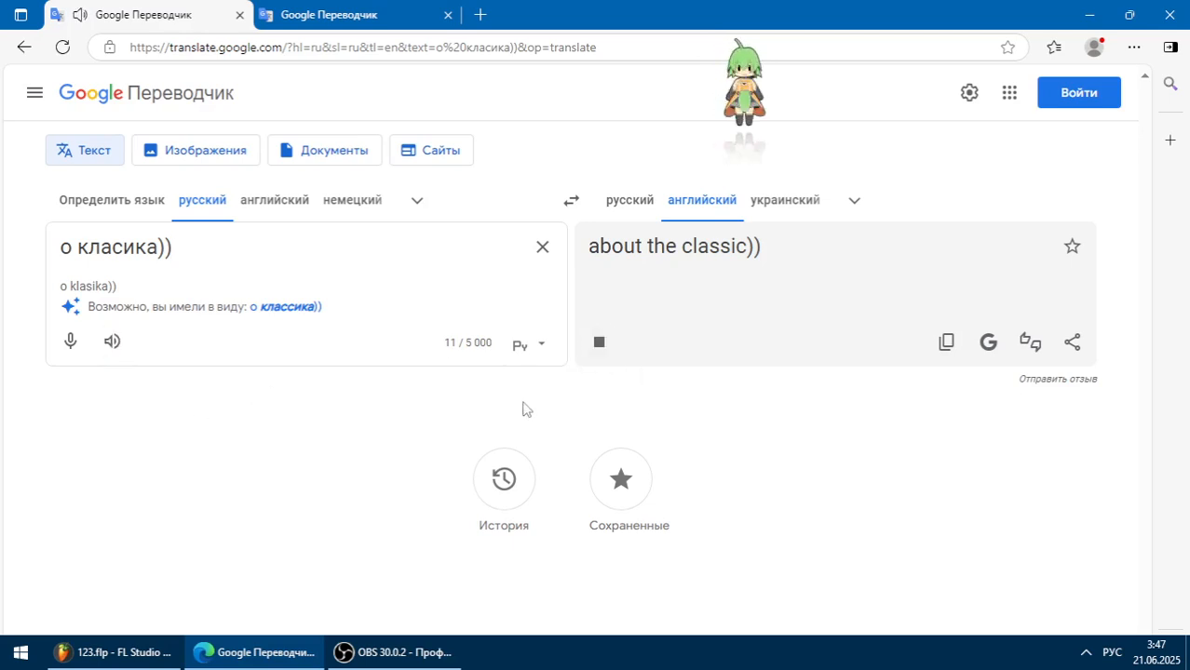
# - Return to FL Studio and audition time slots SFX21 with Trance Gt 14, SFX22, and SFX23 alone and with Trance Gt 24
pyautogui.hotkey('alt', 'Tab')
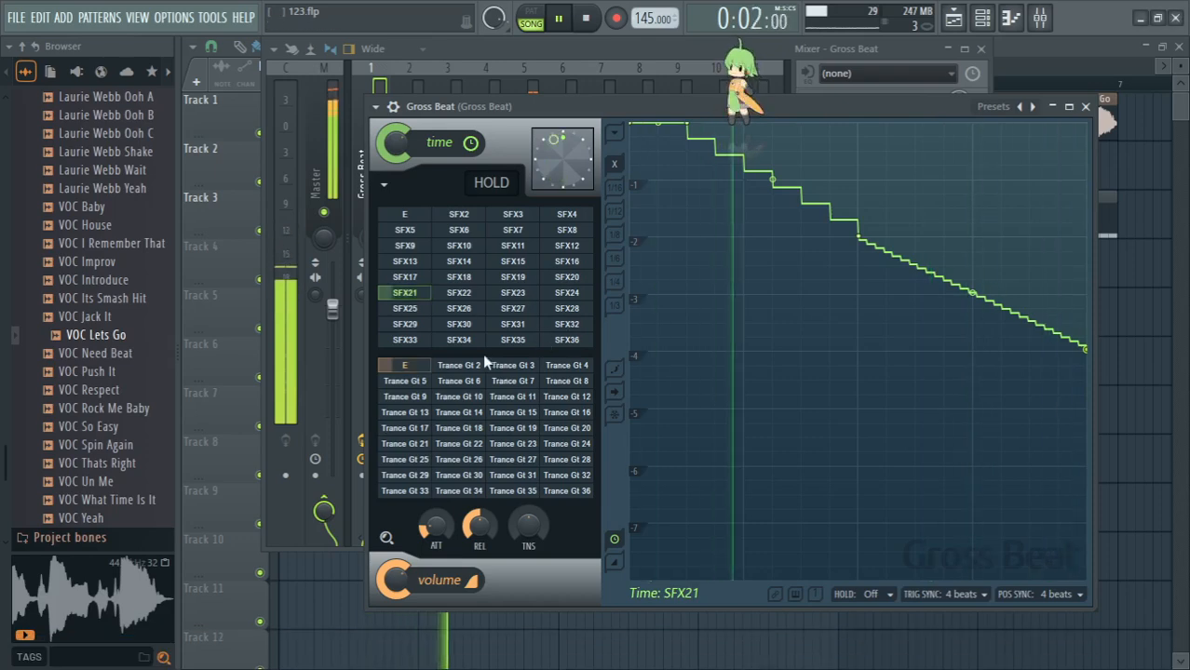
pyautogui.click(466, 413)
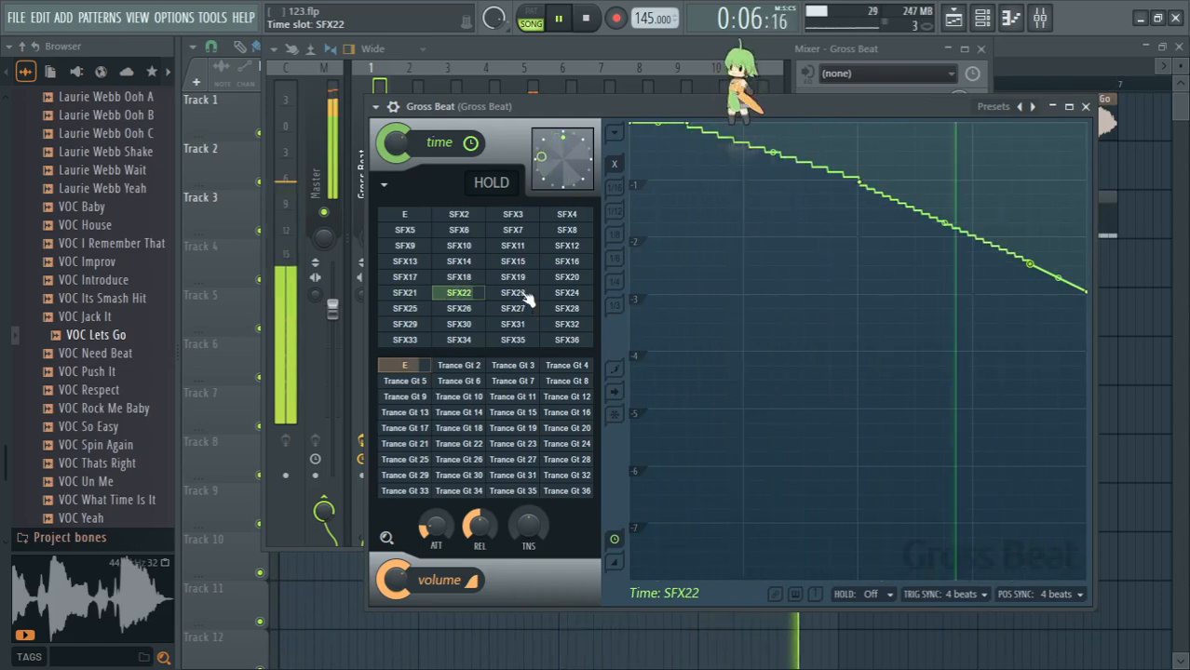
pyautogui.click(527, 297)
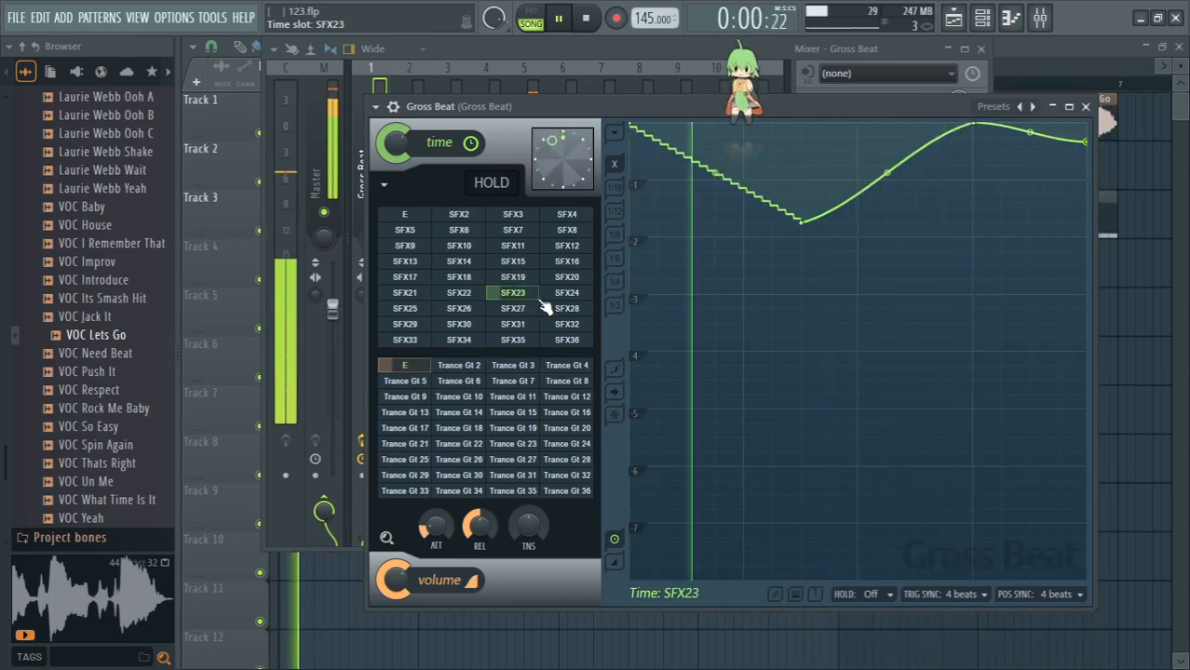
pyautogui.click(570, 444)
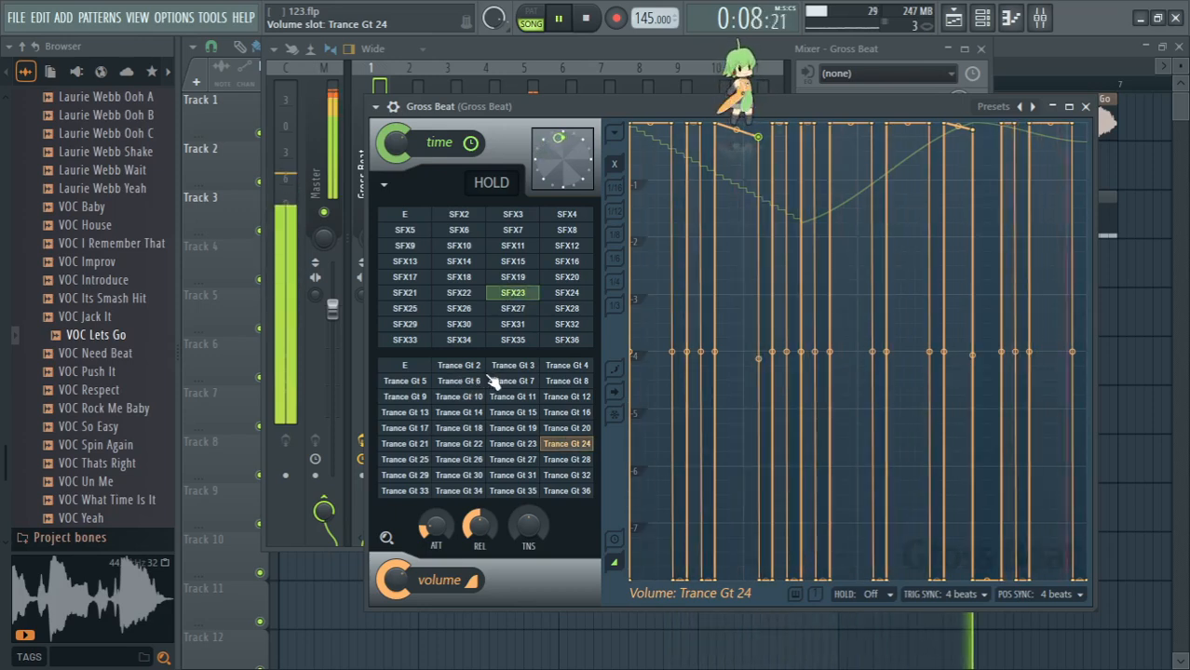
# - In Google Translate, replace the source text with "блин хот сам бери и пиши пситранс ахахах но мне лень" and play it aloud
pyautogui.hotkey('alt', 'Tab')
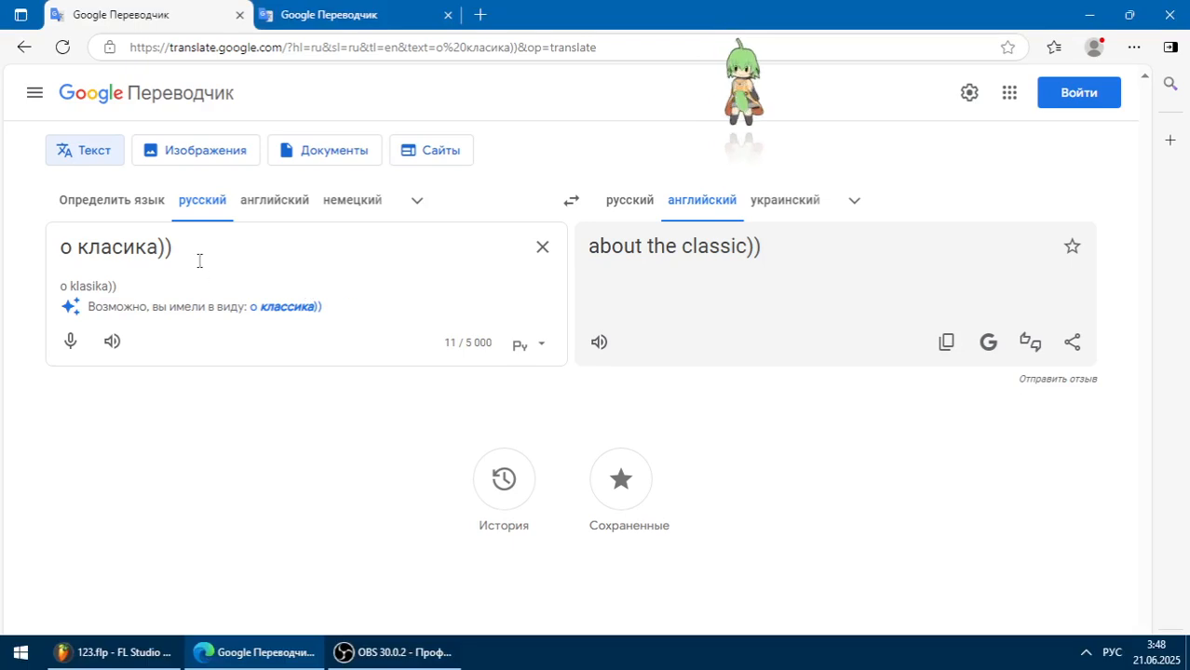
pyautogui.write('ин')
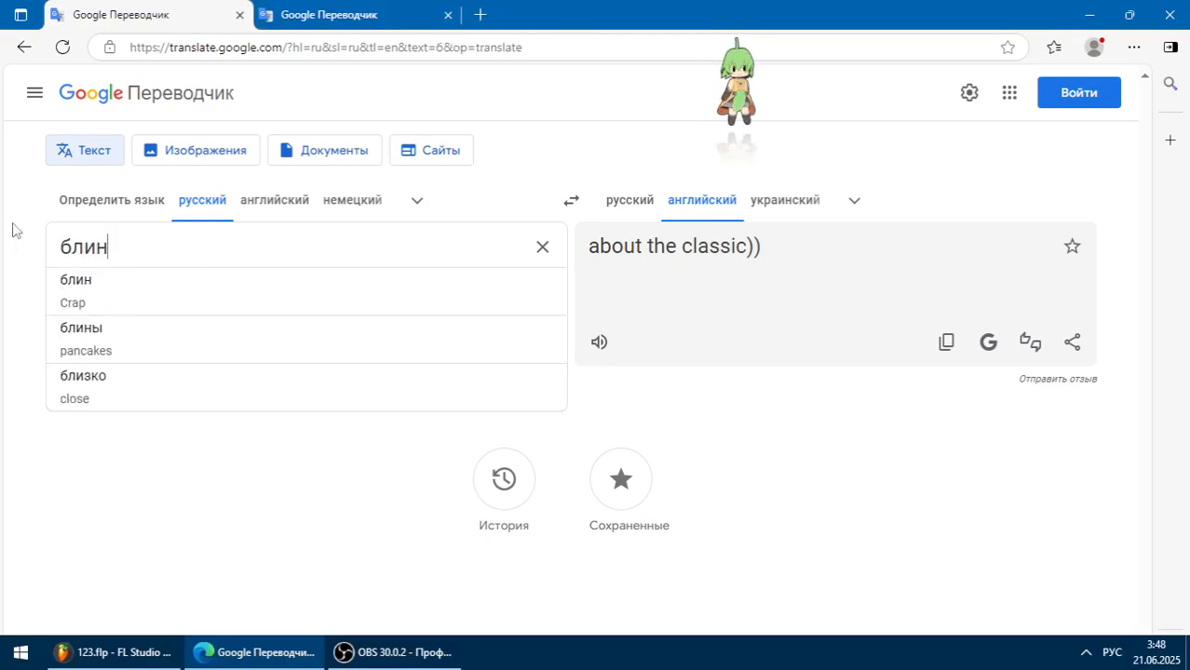
pyautogui.write(' хот ')
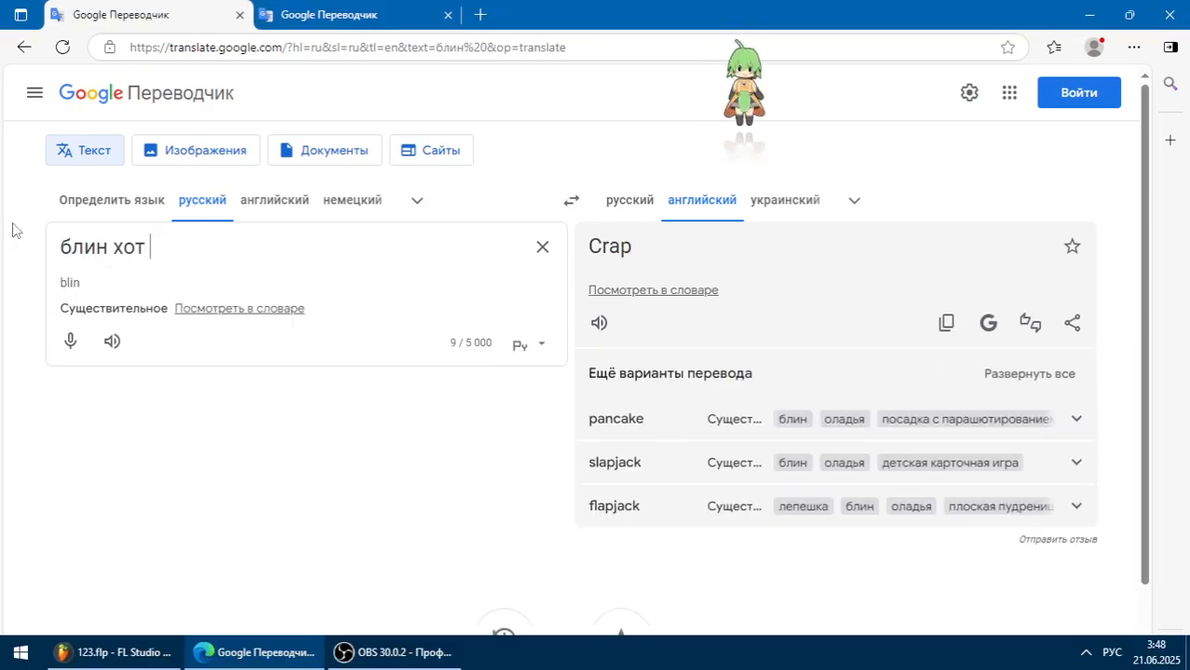
pyautogui.write('сам бери и пиши пситранс ахахах')
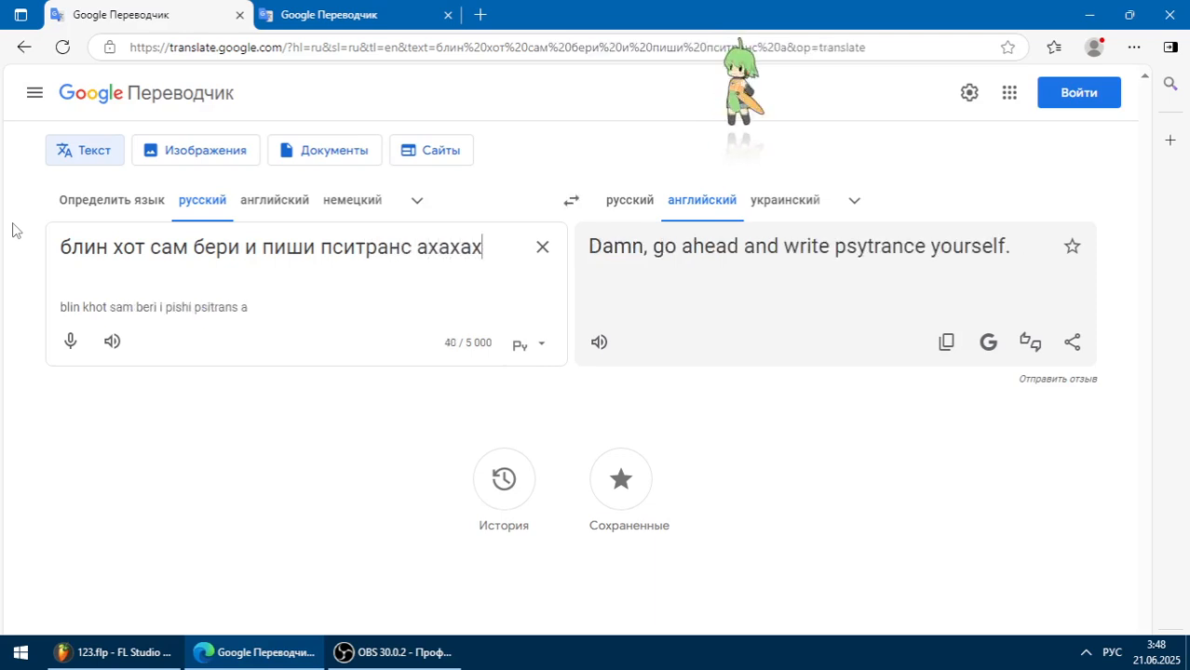
pyautogui.write('о мне лень')
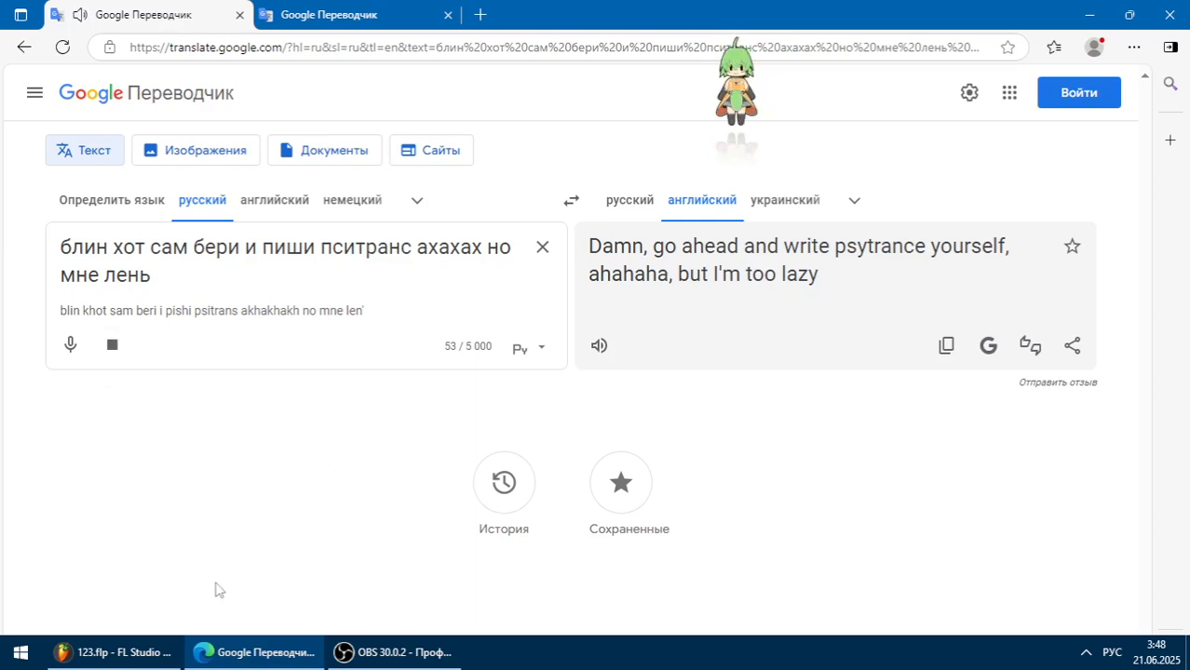
# - Return to FL Studio, audition time slot SFX24 with volume slots Trance Gt 24 and Trance Gt 10, and reset the volume slot to E
pyautogui.click(118, 661)
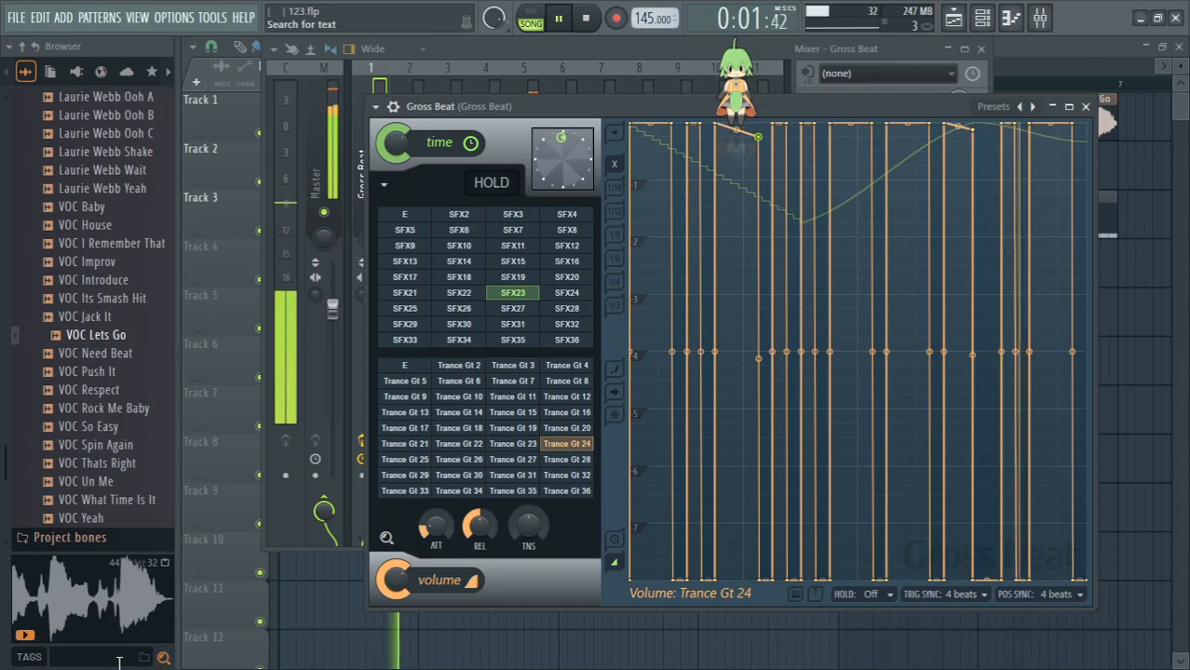
pyautogui.click(565, 294)
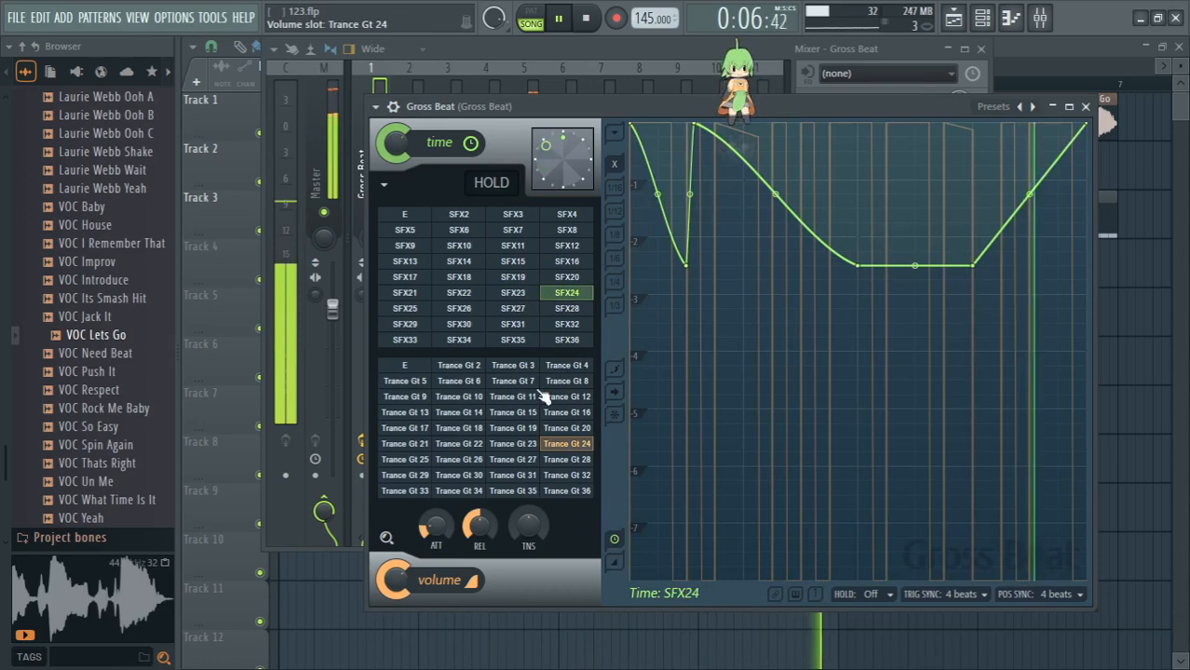
pyautogui.click(473, 398)
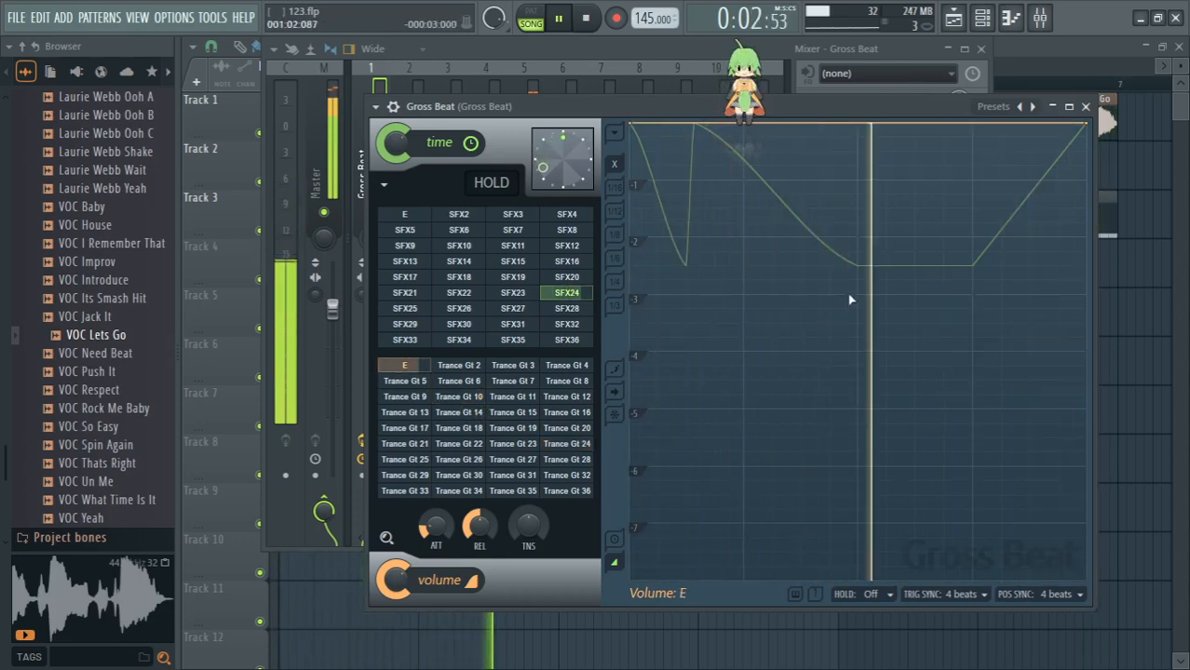
# - Audition time slot SFX25 alone and with volume slot Trance Gt 19, and switch to time slot SFX26 with the same gate
pyautogui.click(421, 314)
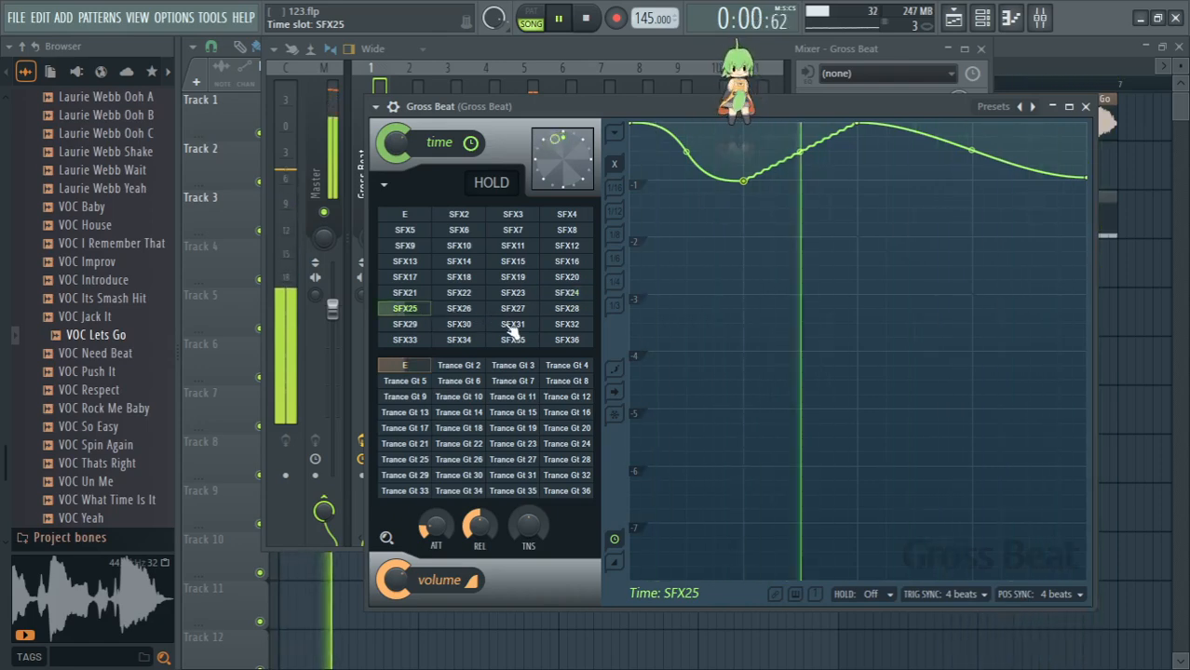
pyautogui.click(534, 429)
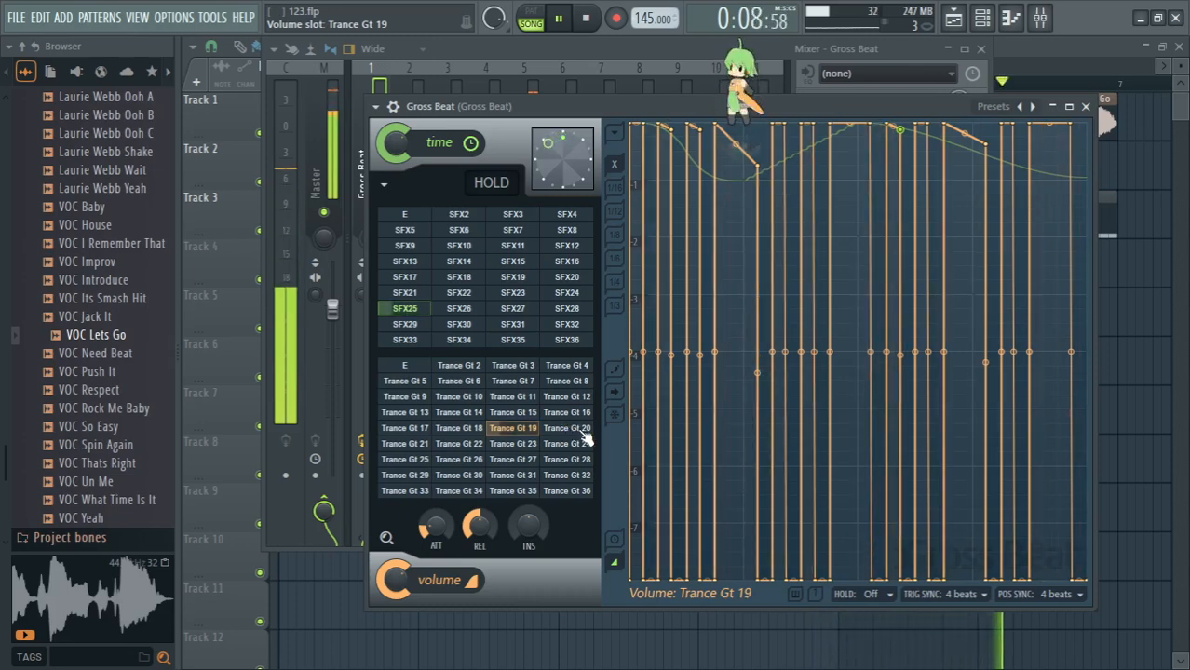
pyautogui.click(473, 313)
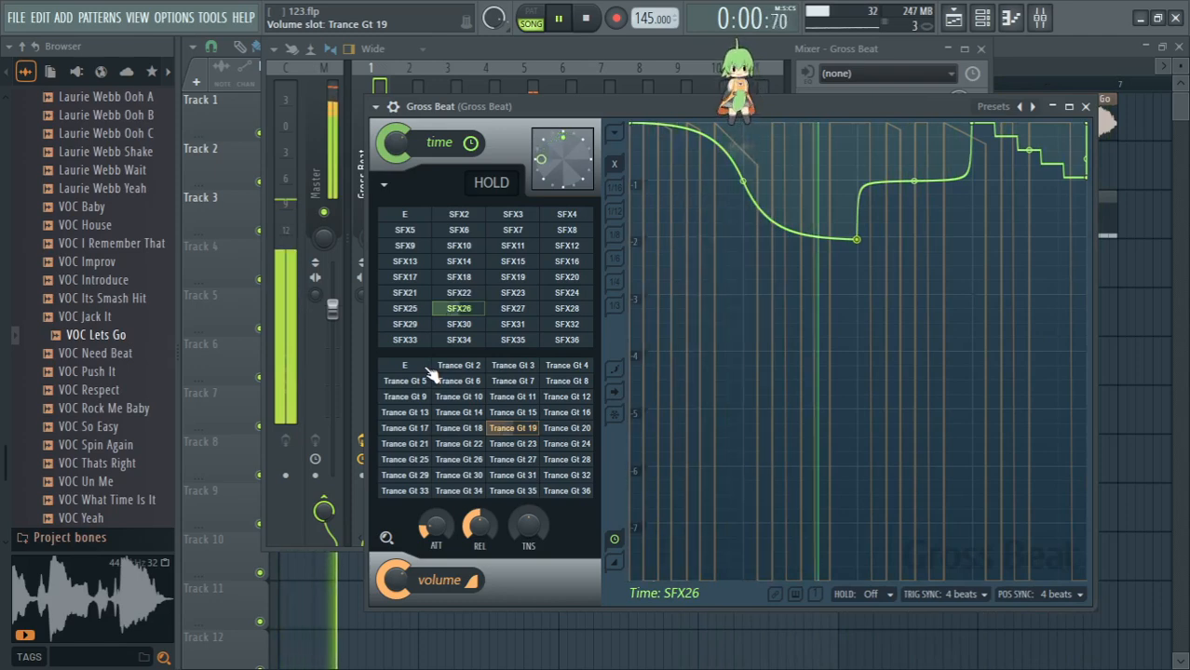
# - Audition time slot SFX26 with volume slot E, audition SFX27 alone and with Trance Gt 28, and reset the volume slot to E
pyautogui.click(426, 368)
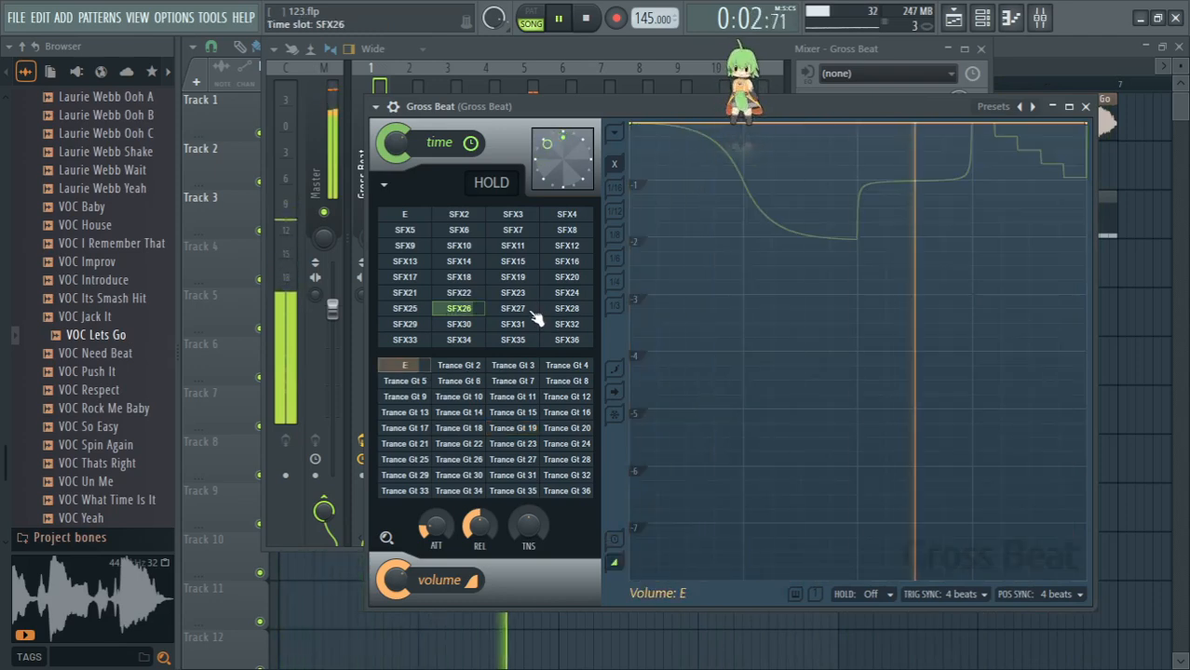
pyautogui.click(533, 311)
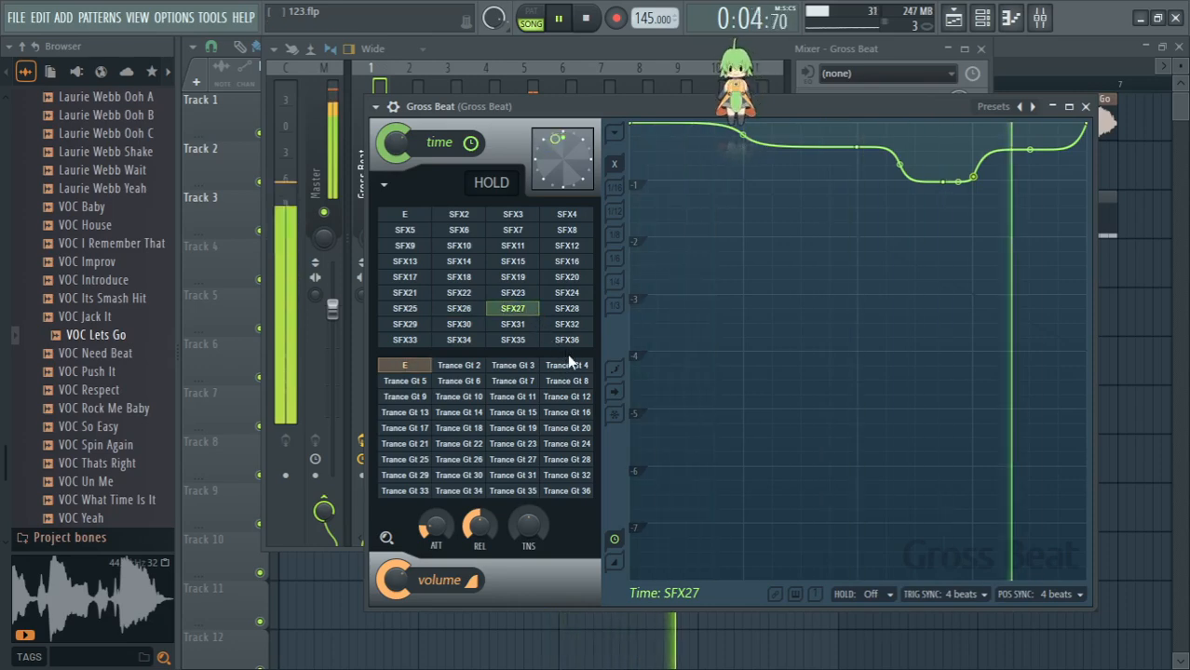
pyautogui.click(582, 461)
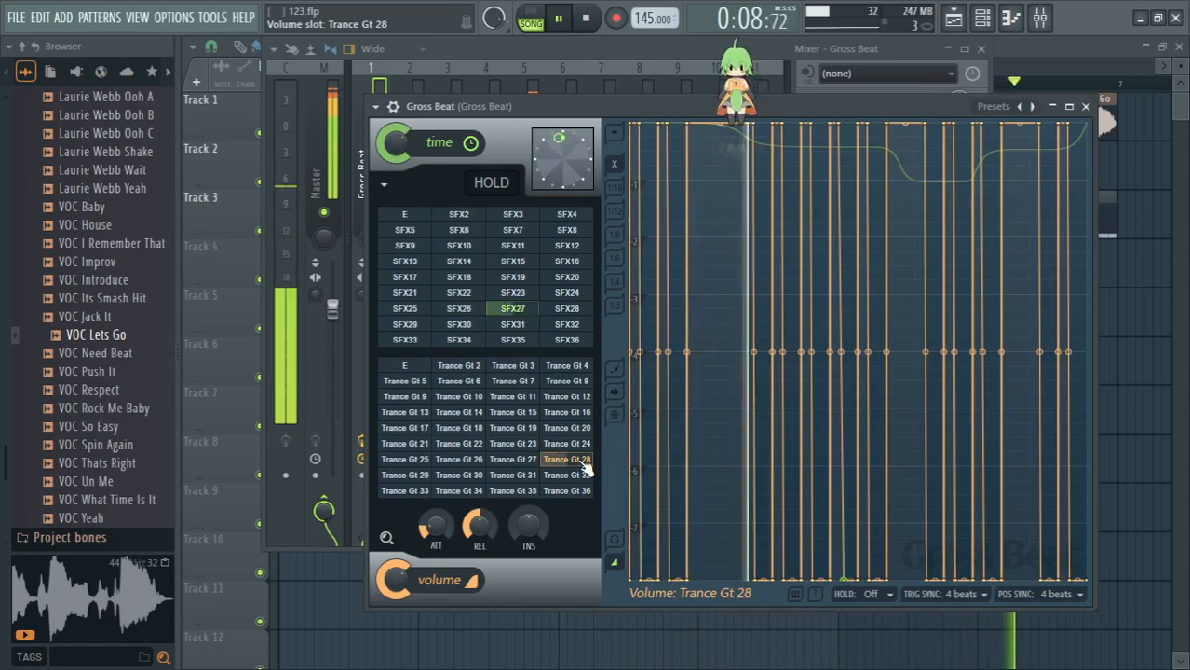
pyautogui.click(405, 366)
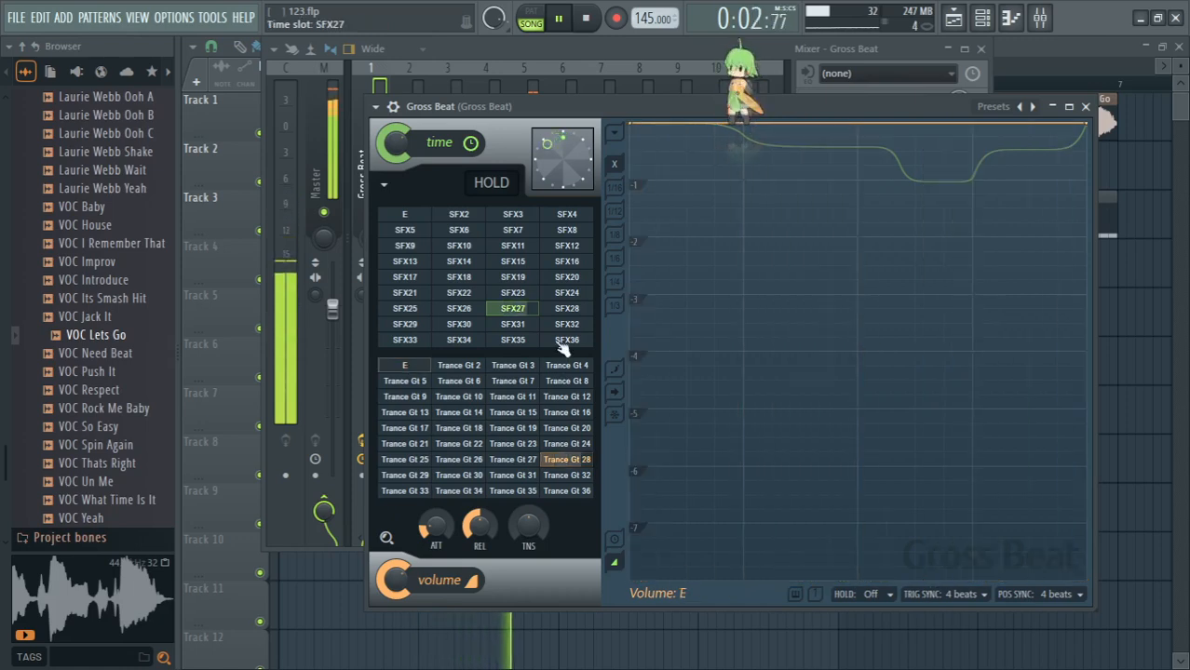
# - Audition time slots SFX28 alone and with Trance Gt 33, SFX29 alone, and SFX30 alone and with Trance Gt 28, resetting the volume slot to E
pyautogui.click(567, 308)
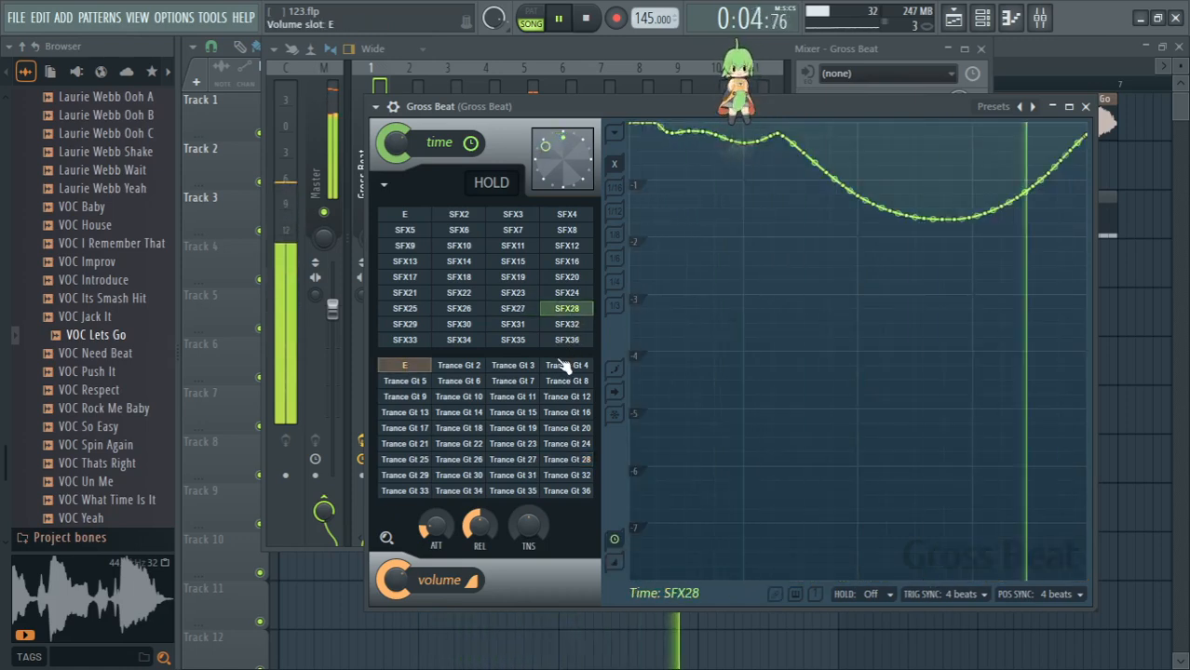
pyautogui.click(418, 491)
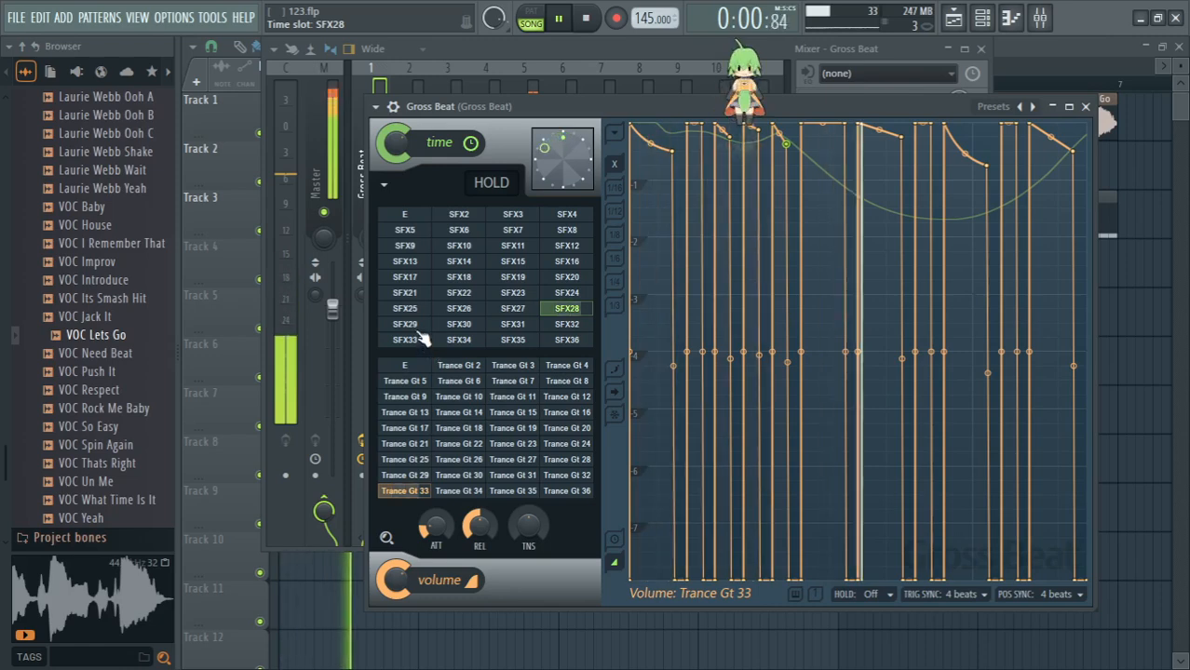
pyautogui.click(404, 366)
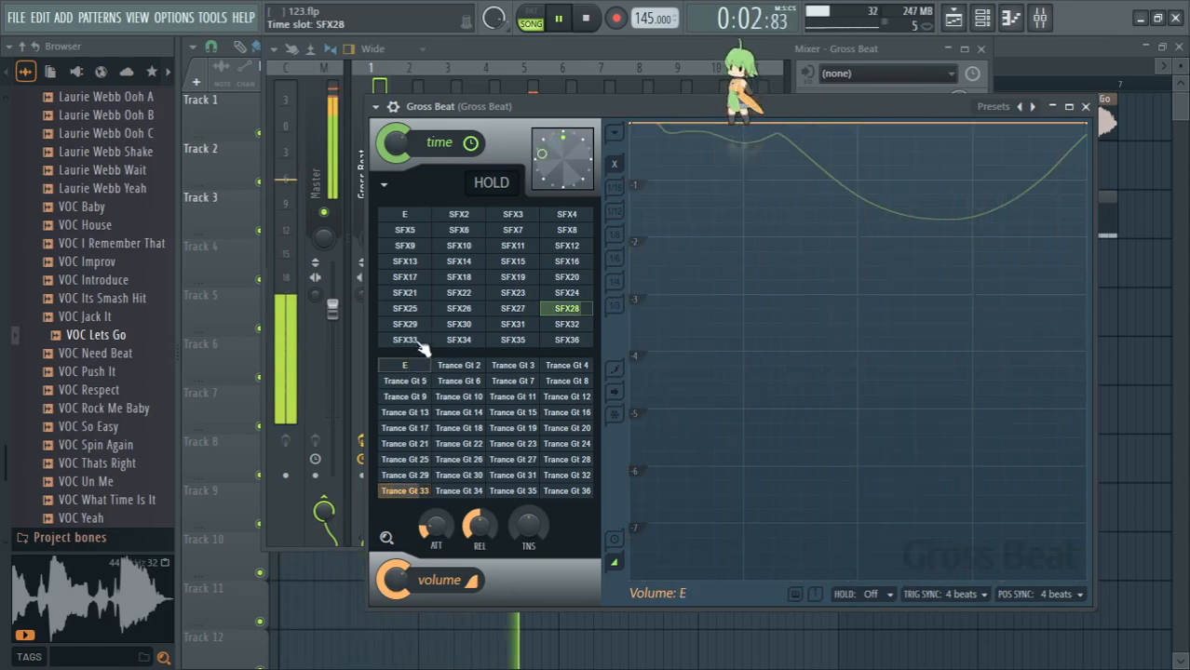
pyautogui.click(407, 326)
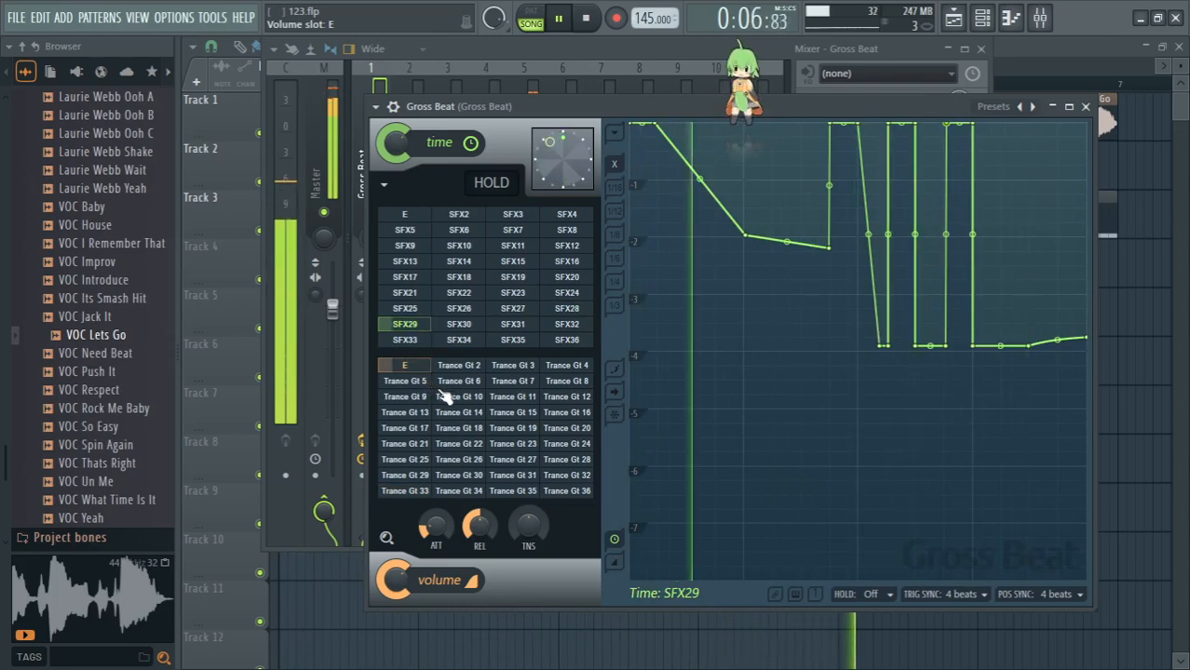
pyautogui.click(466, 332)
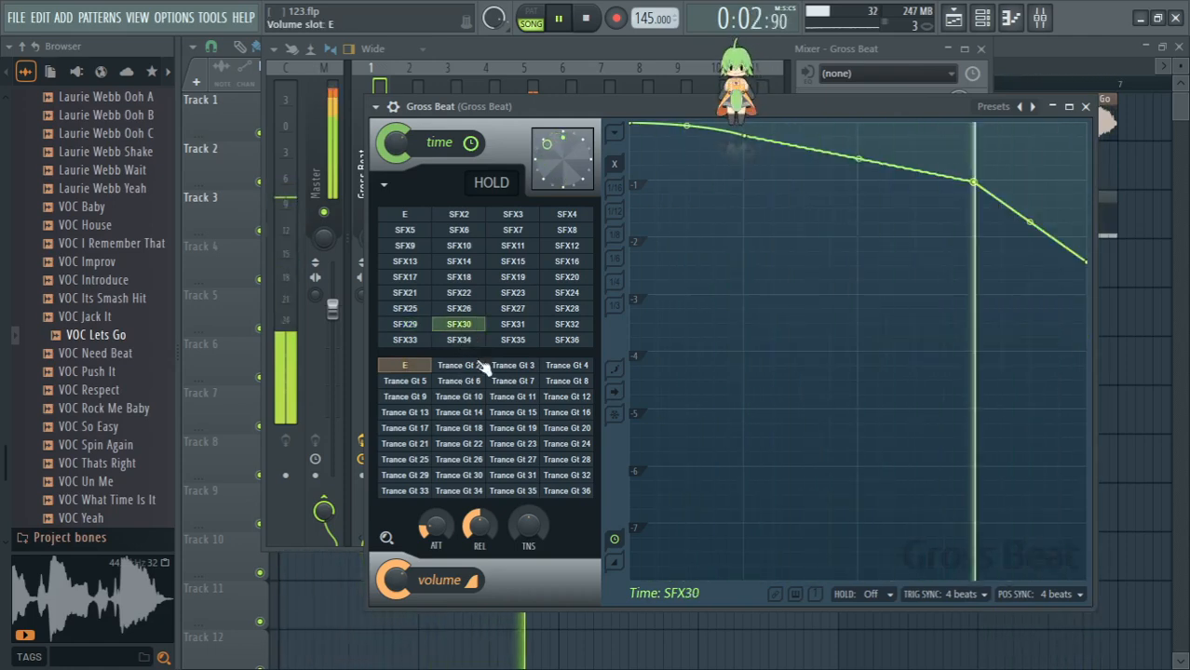
pyautogui.click(569, 460)
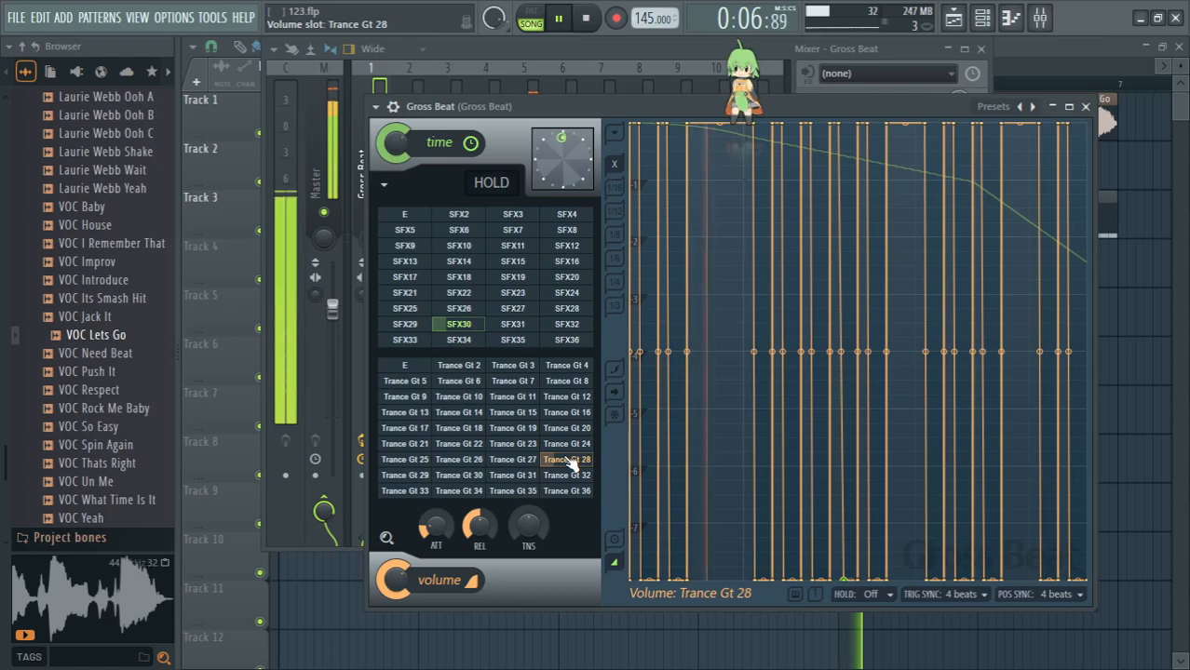
pyautogui.click(422, 366)
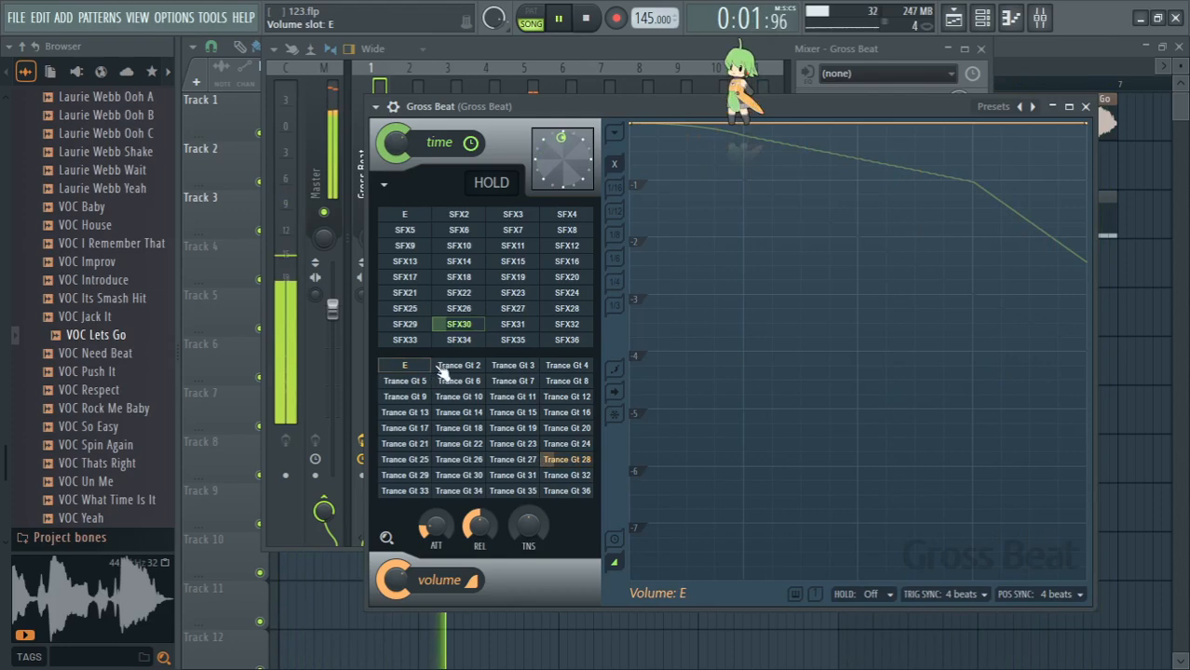
# - Audition time slot SFX31 alone and with Trance Gt 23, and SFX32 with Trance Gt 23, E and Trance Gt 22, resetting the volume slot to E
pyautogui.click(520, 326)
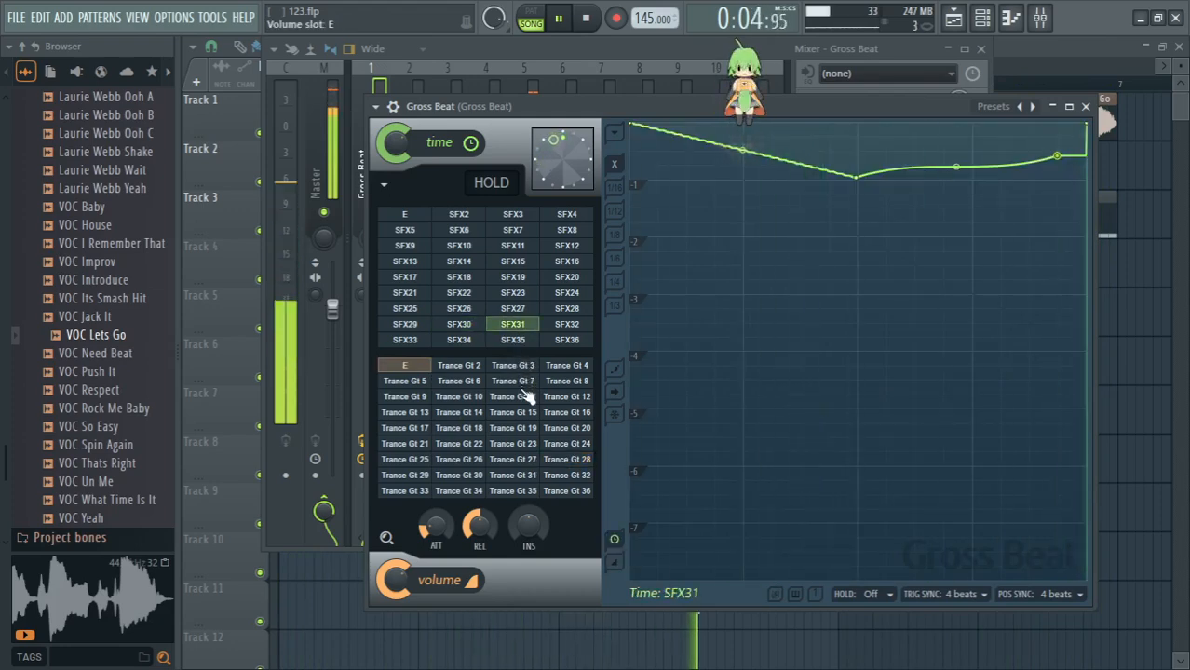
pyautogui.click(508, 444)
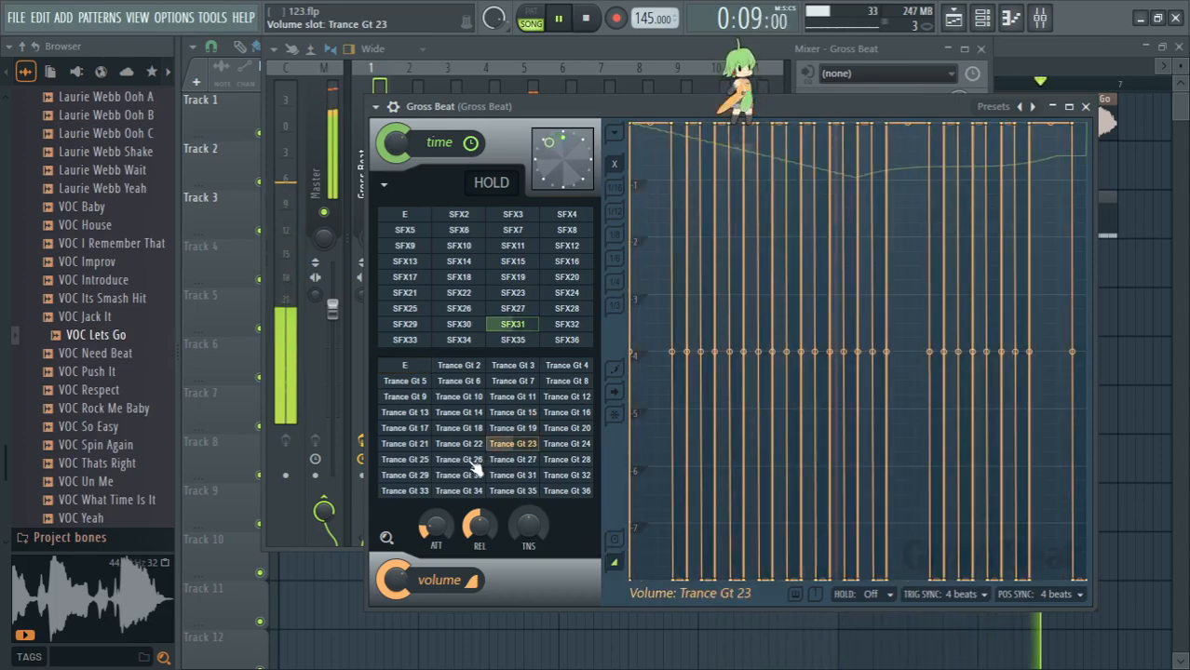
pyautogui.click(570, 328)
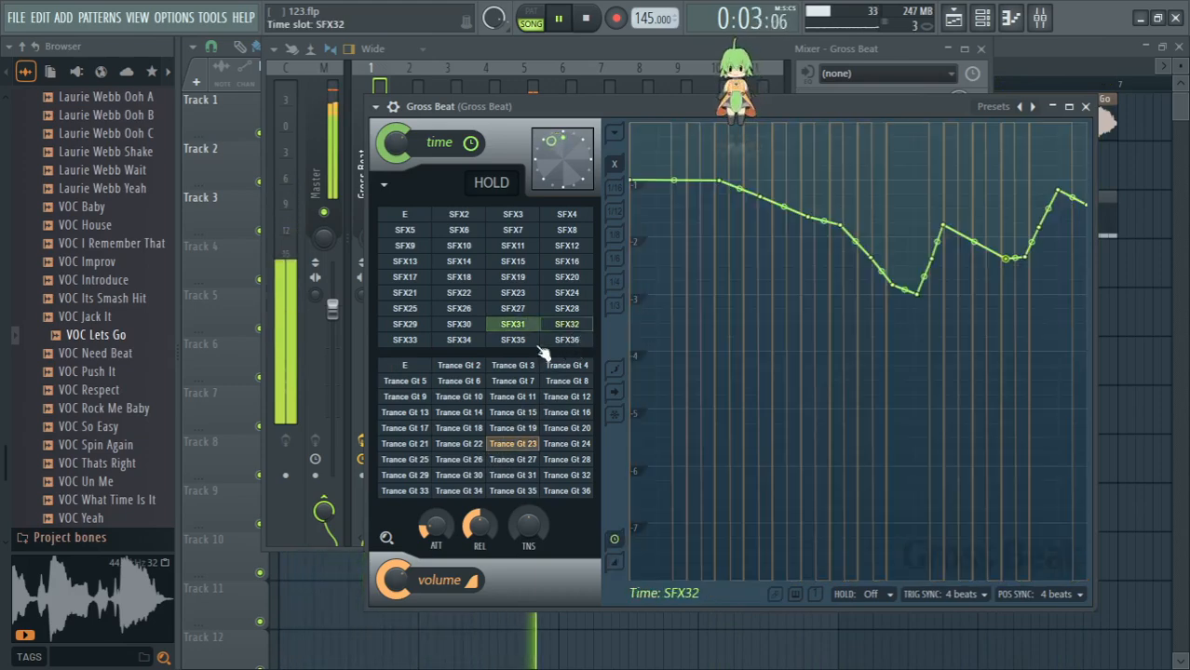
pyautogui.click(427, 368)
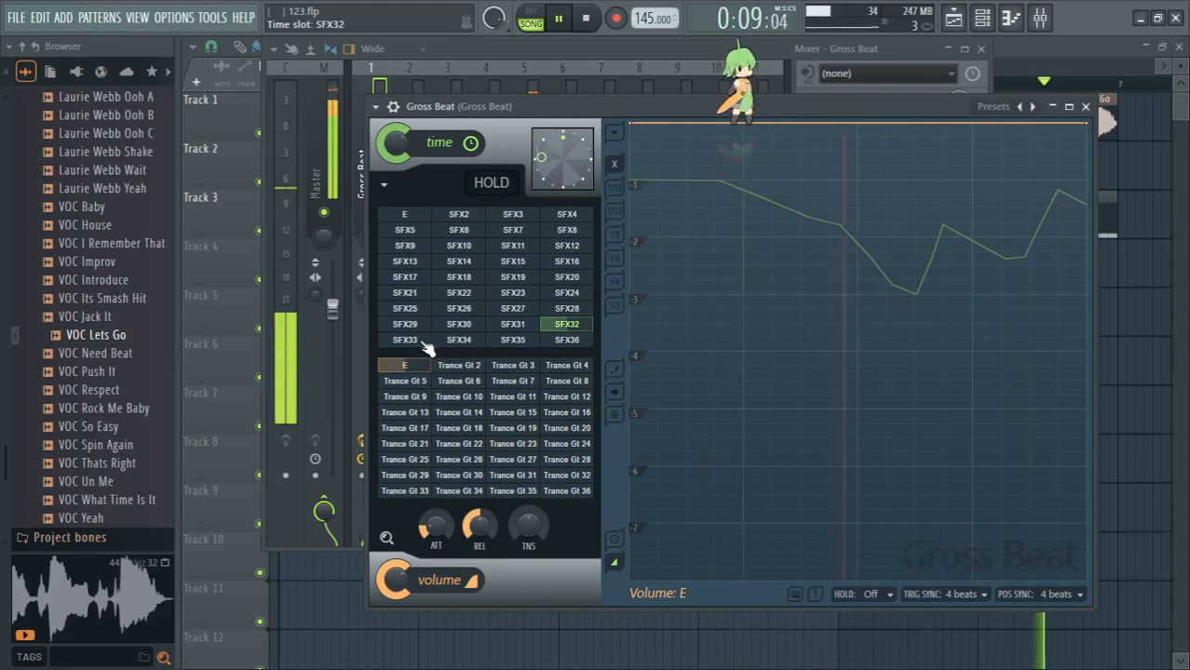
pyautogui.click(466, 444)
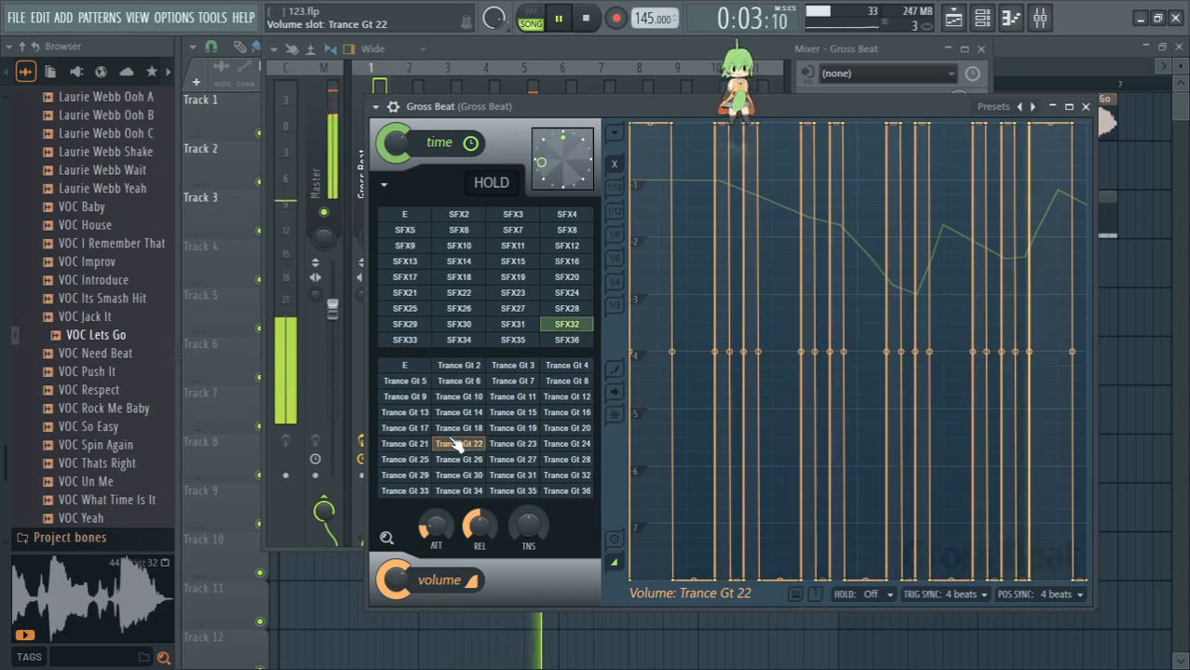
pyautogui.click(410, 365)
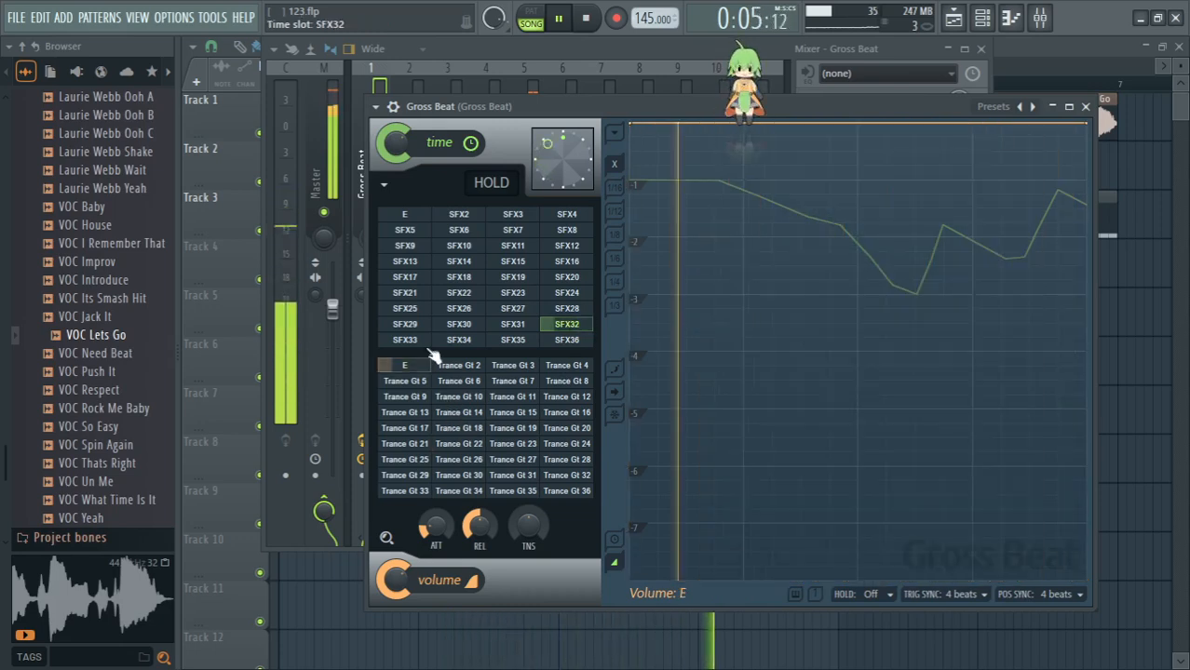
# - Audition time slots SFX33 alone and with Trance Gt 36, and SFX34 alone and with Trance Gt 18, resetting the volume slot to E
pyautogui.click(405, 341)
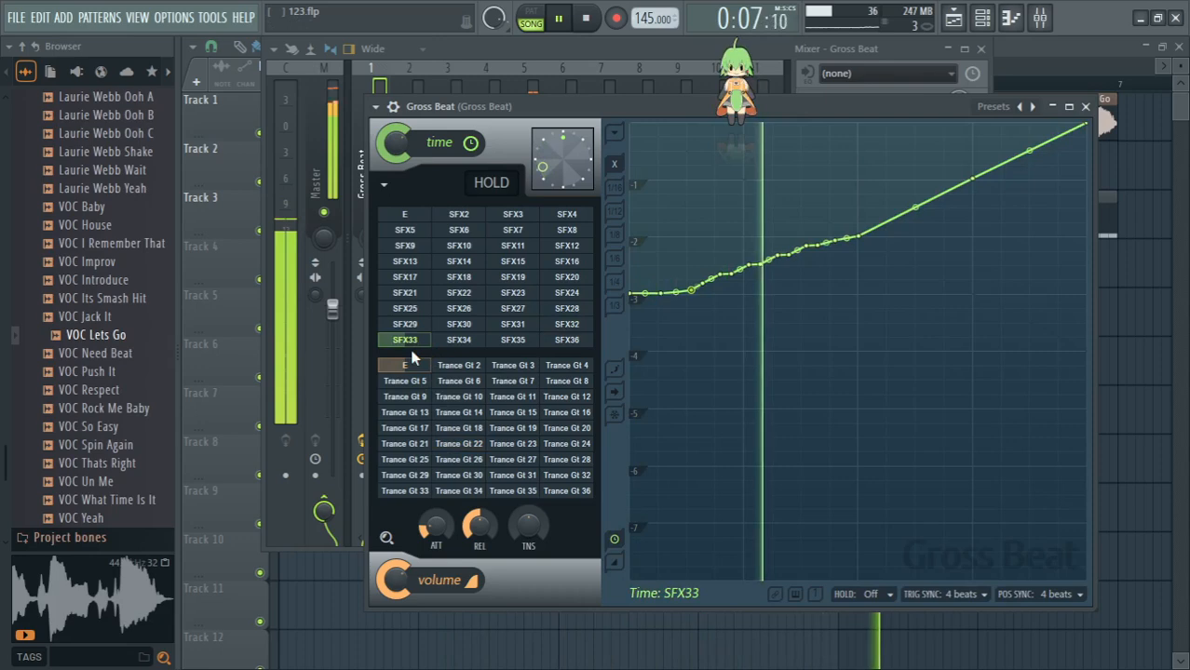
pyautogui.click(569, 494)
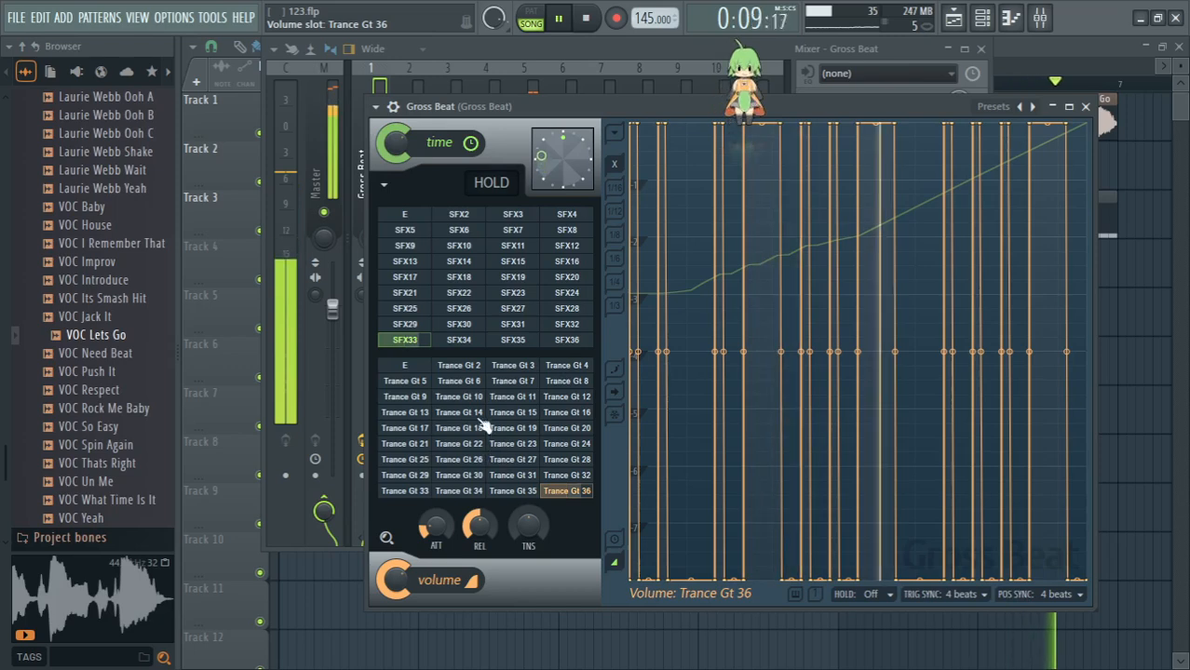
pyautogui.click(410, 367)
pyautogui.click(471, 342)
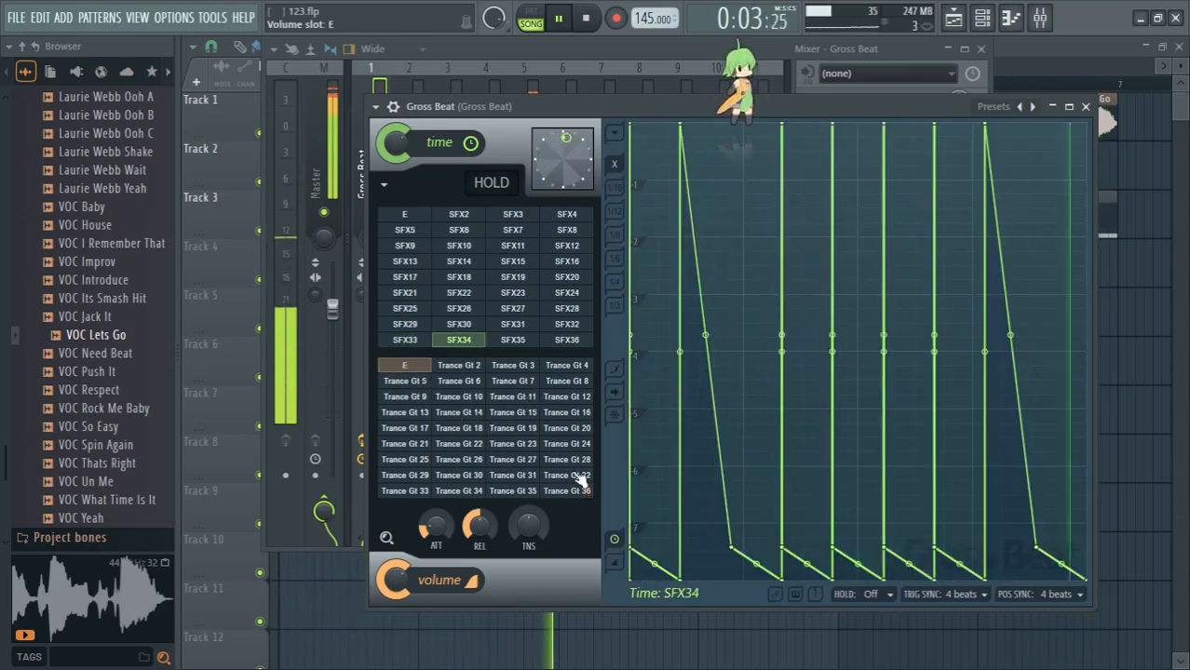
pyautogui.click(478, 431)
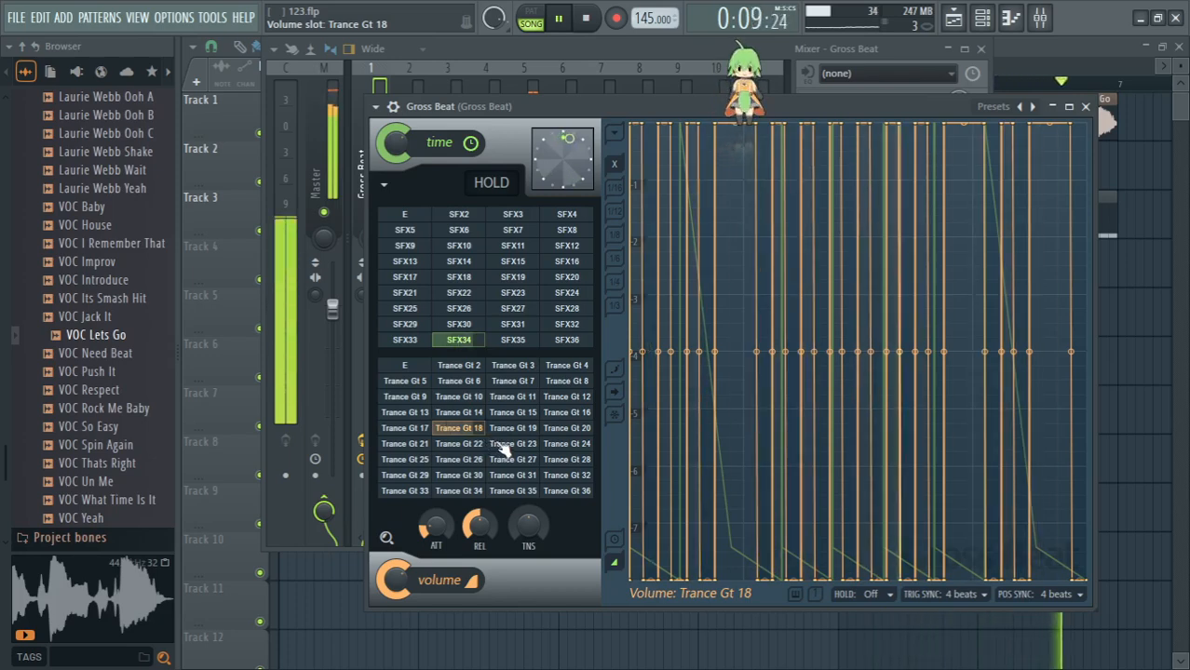
pyautogui.click(409, 366)
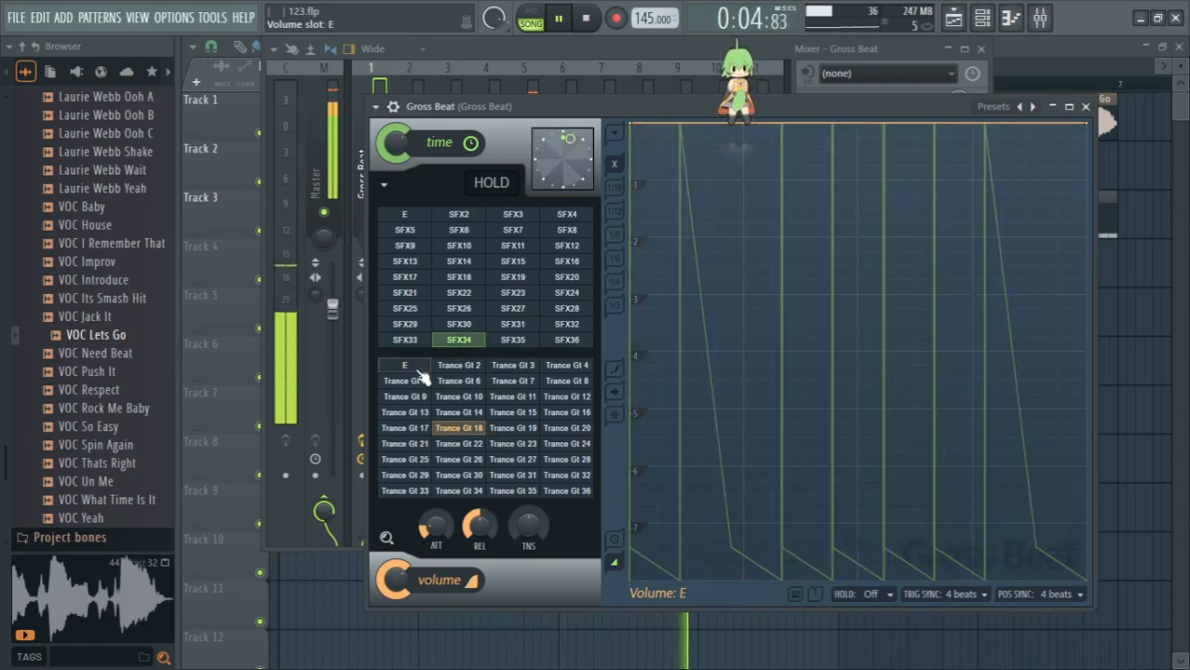
# - Audition time slots SFX35 alone and with Trance Gt 19, and SFX36 alone and with Trance Gt 27 and Trance Gt 28
pyautogui.click(513, 341)
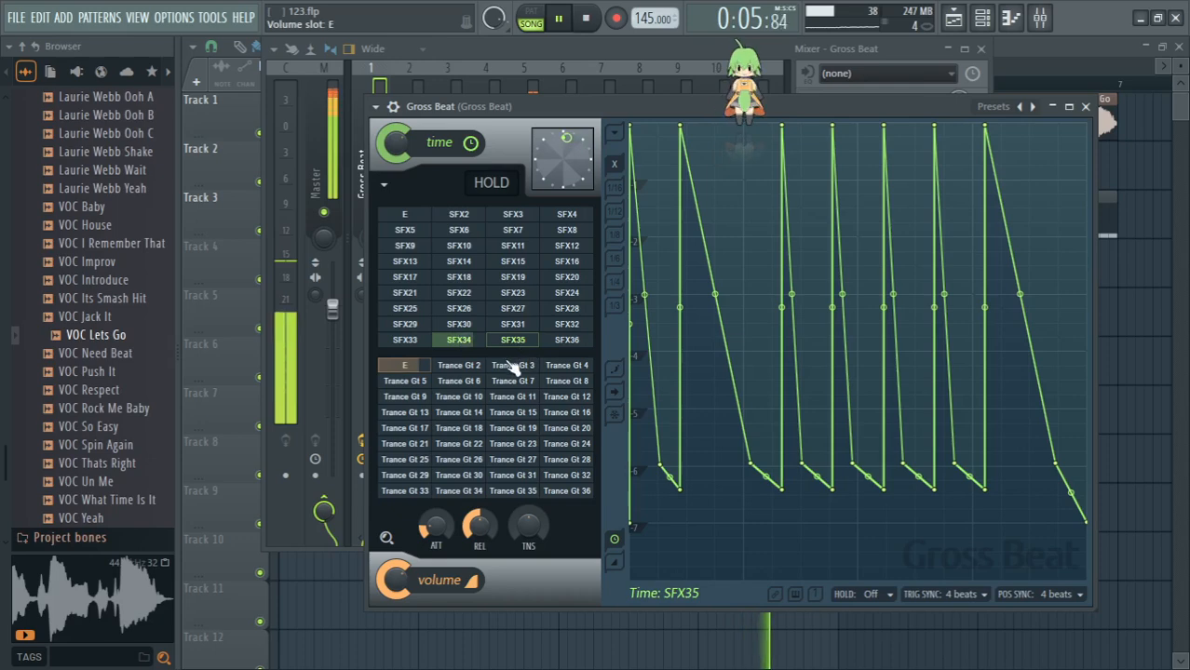
pyautogui.click(521, 429)
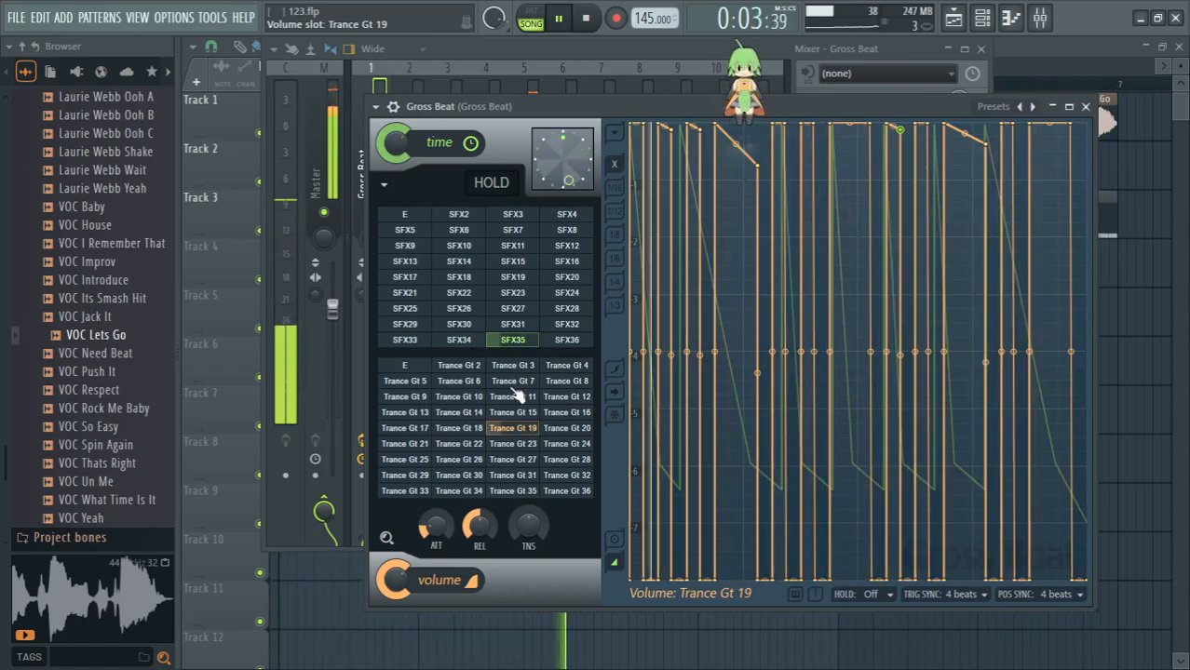
pyautogui.click(421, 369)
pyautogui.click(565, 341)
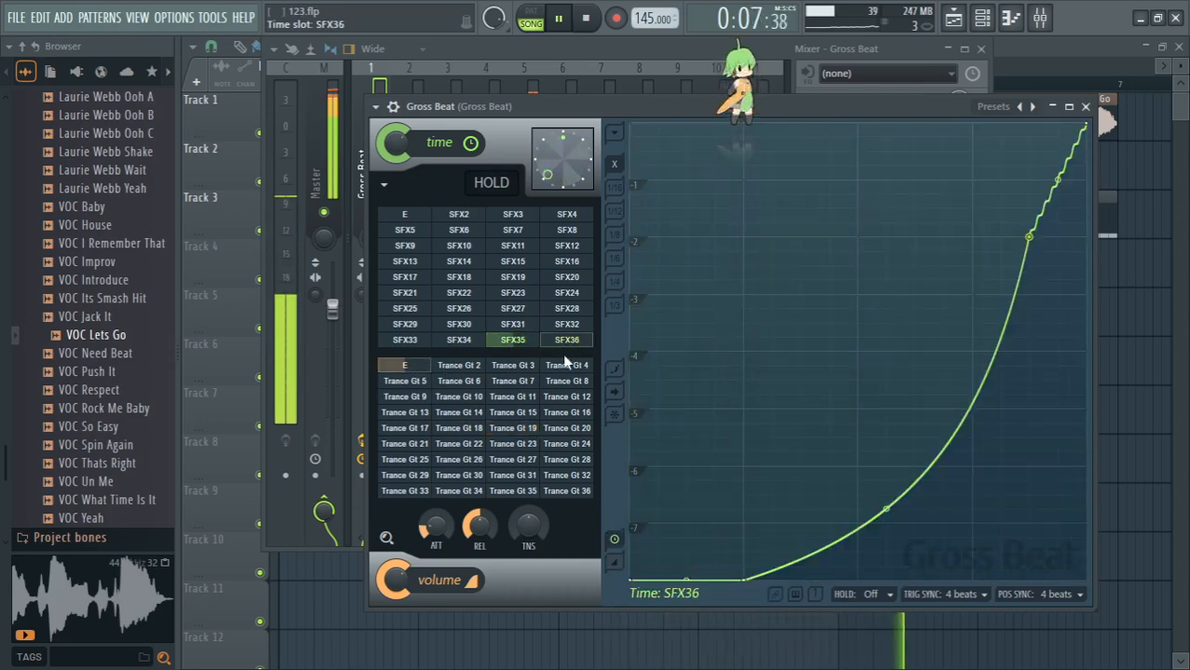
pyautogui.click(531, 462)
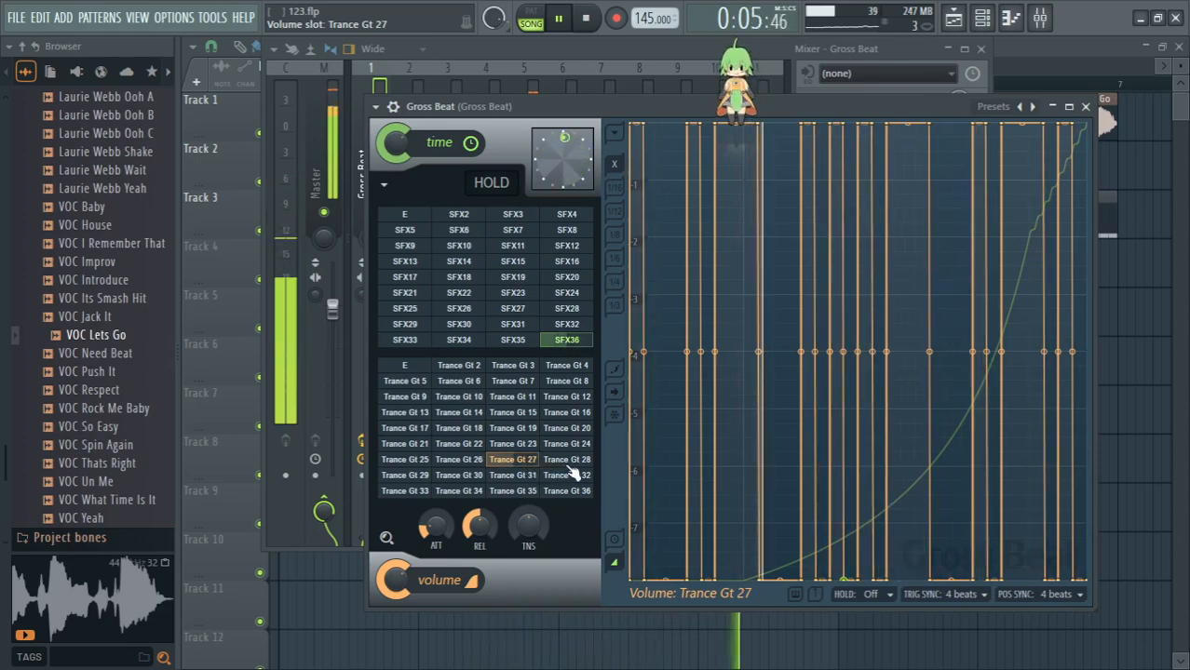
pyautogui.click(570, 463)
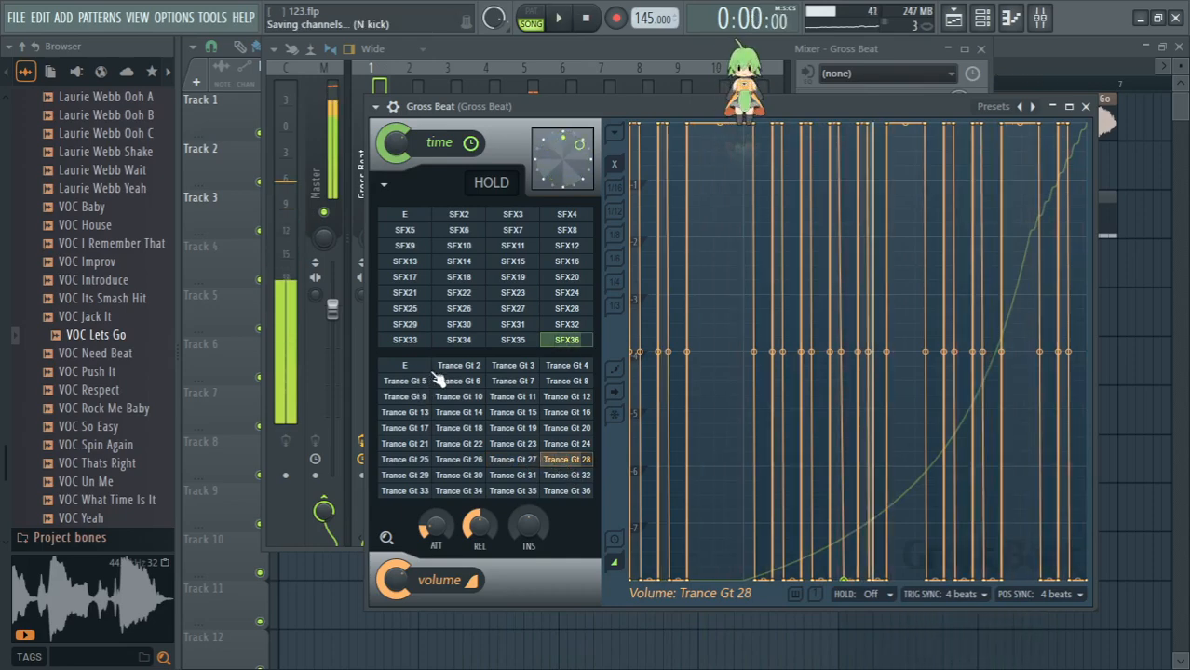
# - Switch to Google Translate, replace the source text with "Ну короче перед вами открылась целая вселенная звуков и эффектов ахаха))" and play it aloud
pyautogui.hotkey('alt', 'Tab')
pyautogui.tripleClick(203, 278)
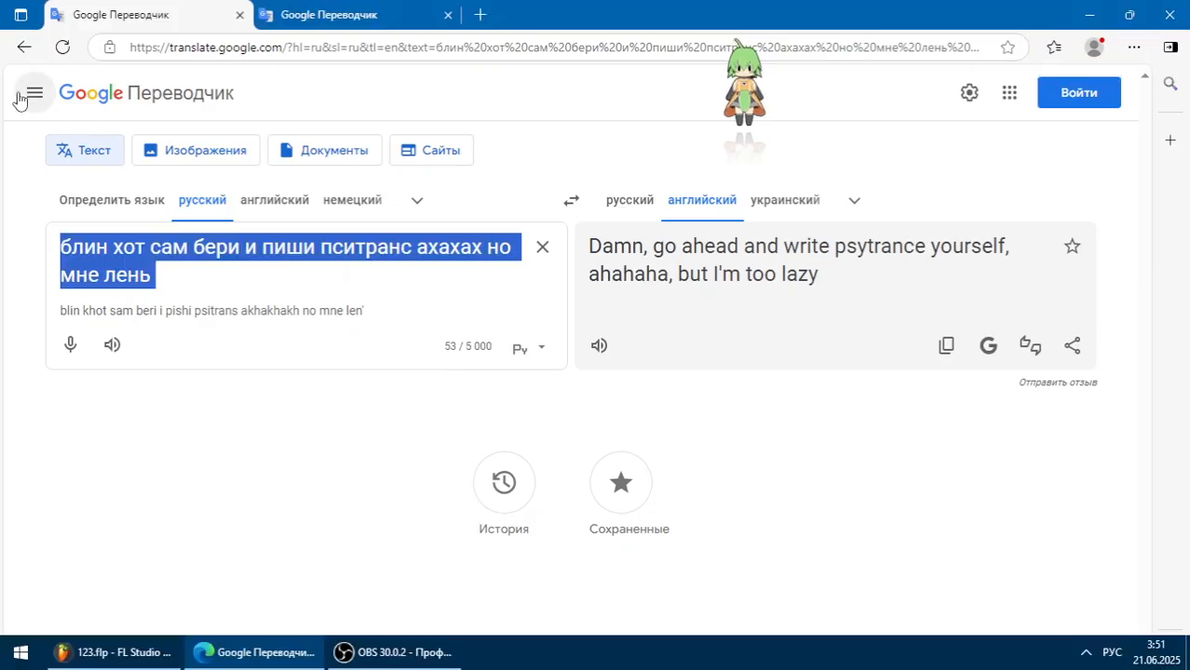
pyautogui.write('Ну кор')
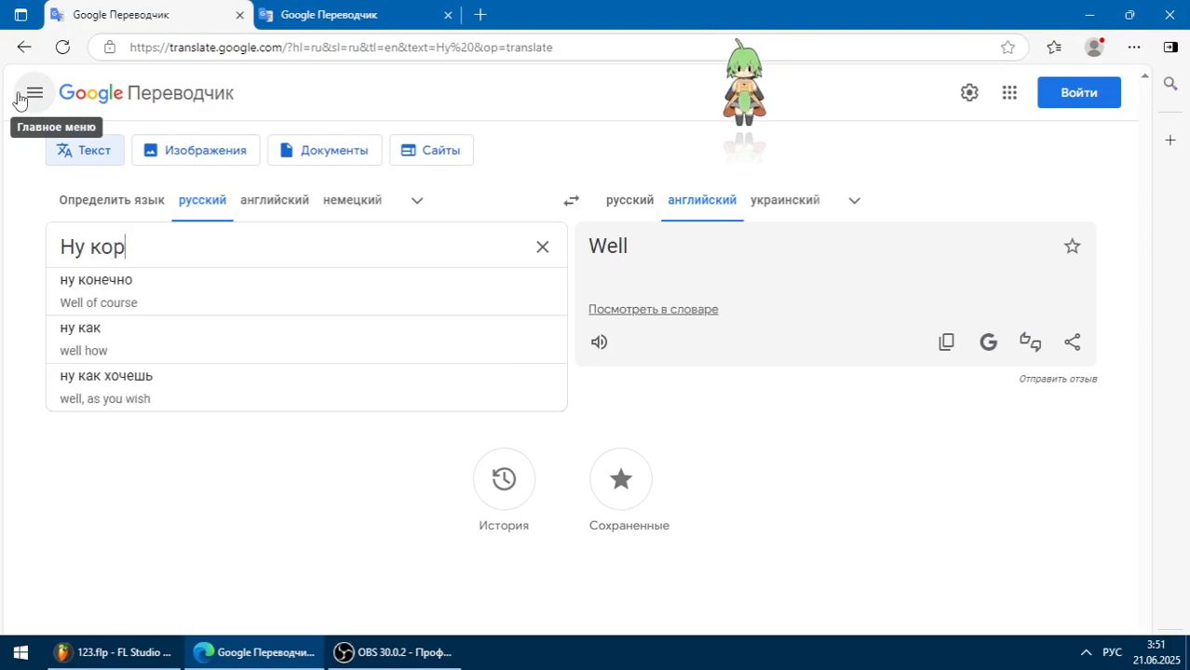
pyautogui.write('оче перед вами открылась цела')
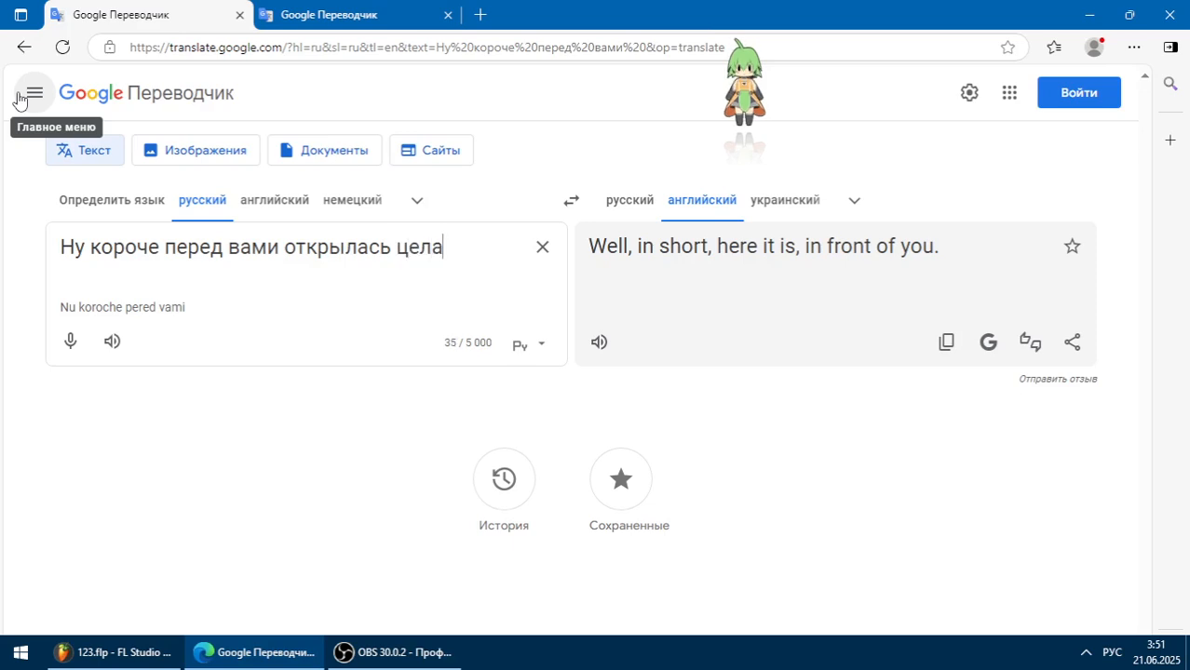
pyautogui.write('я вселенная')
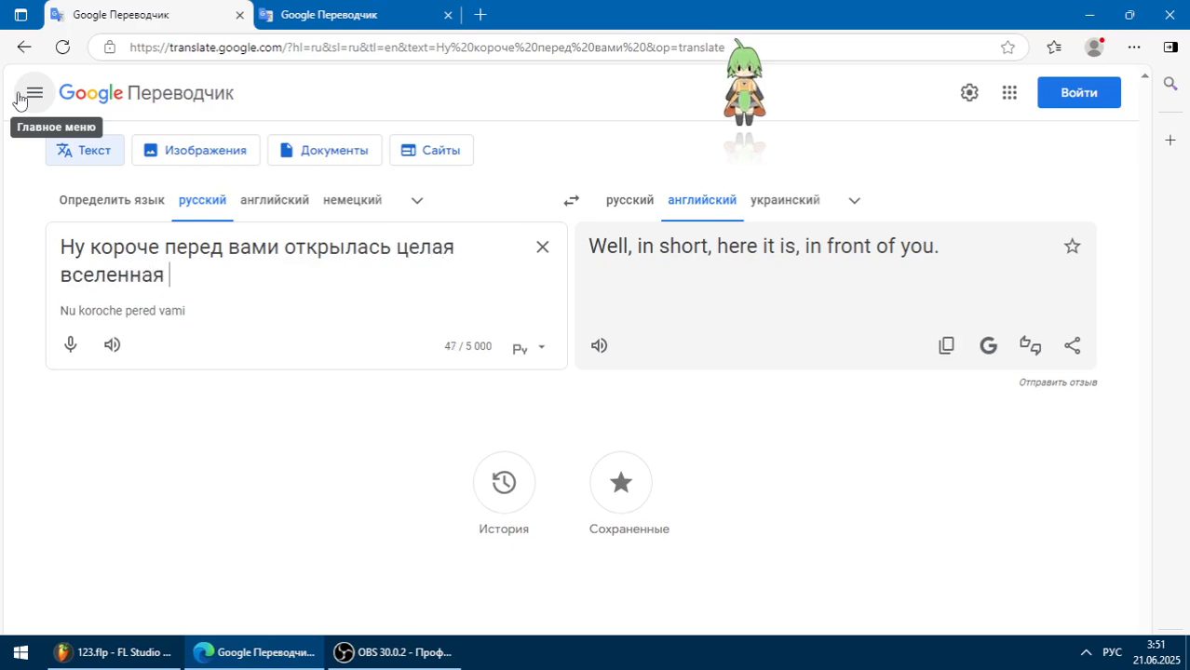
pyautogui.write(' звук')
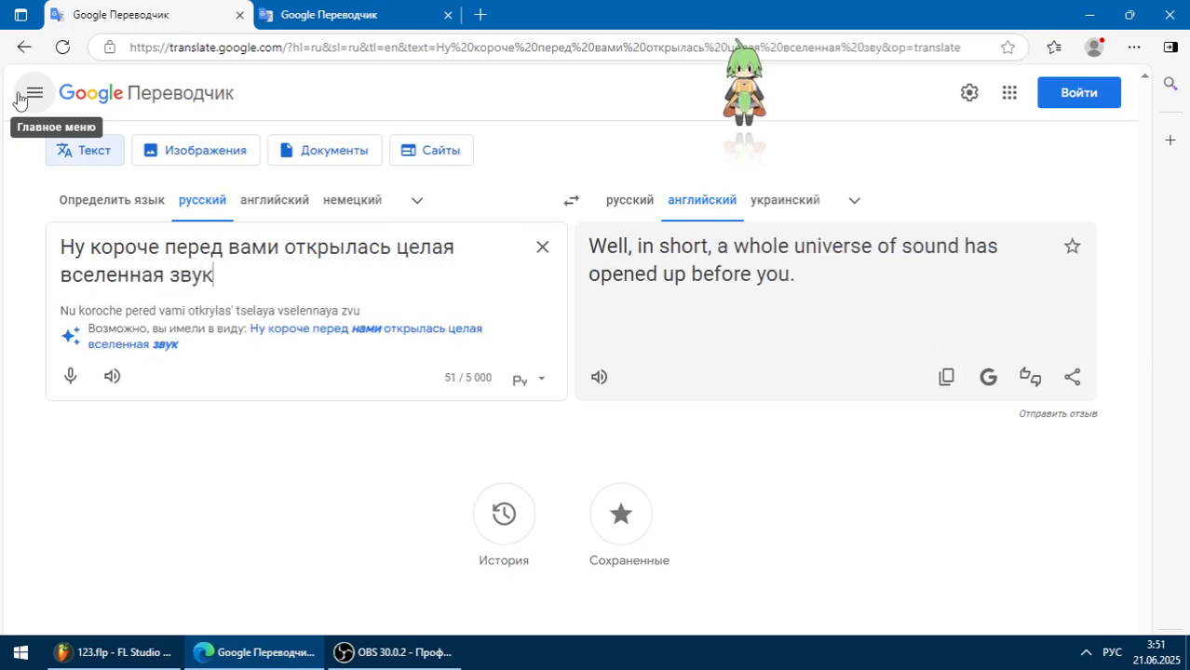
pyautogui.write('ов и эффектов ахаха))')
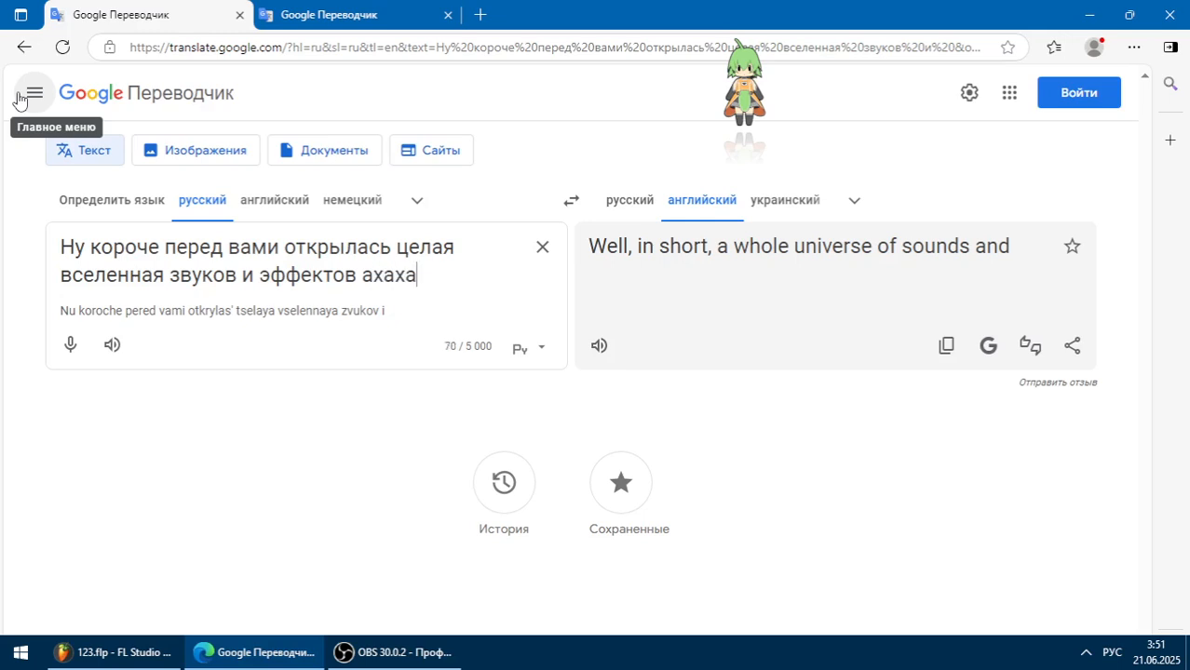
pyautogui.click(113, 345)
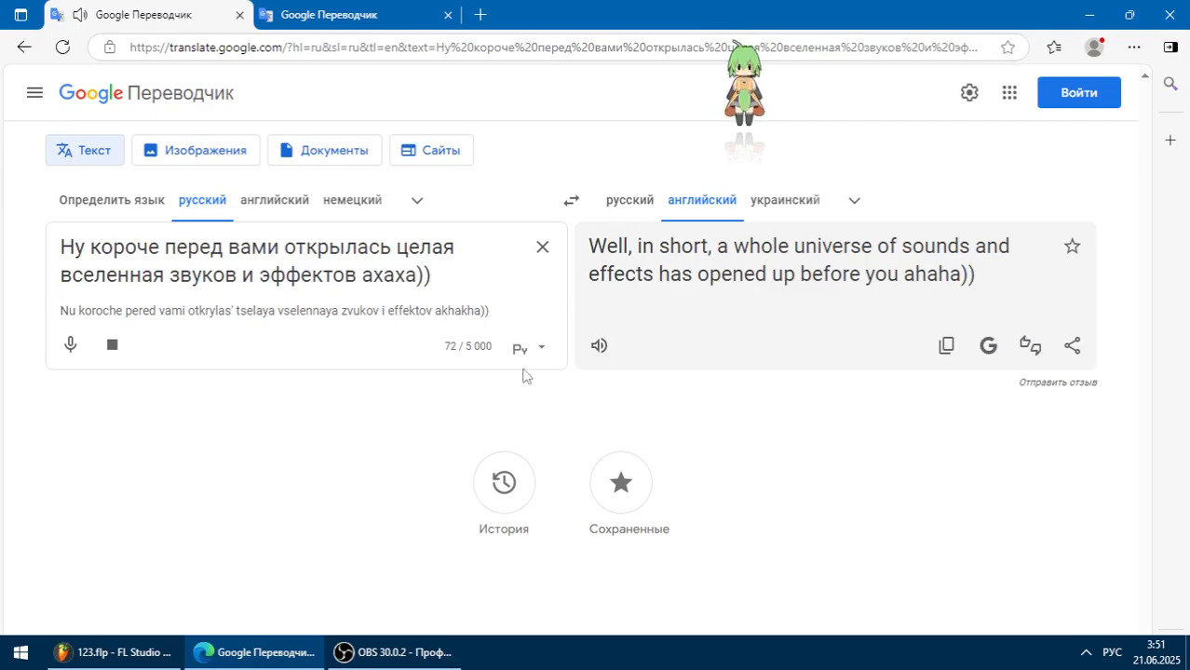
# - Play the prepared Russian closing message in the second Google Translate page aloud and move the desktop mascot beside the source text
pyautogui.click(340, 9)
pyautogui.click(111, 355)
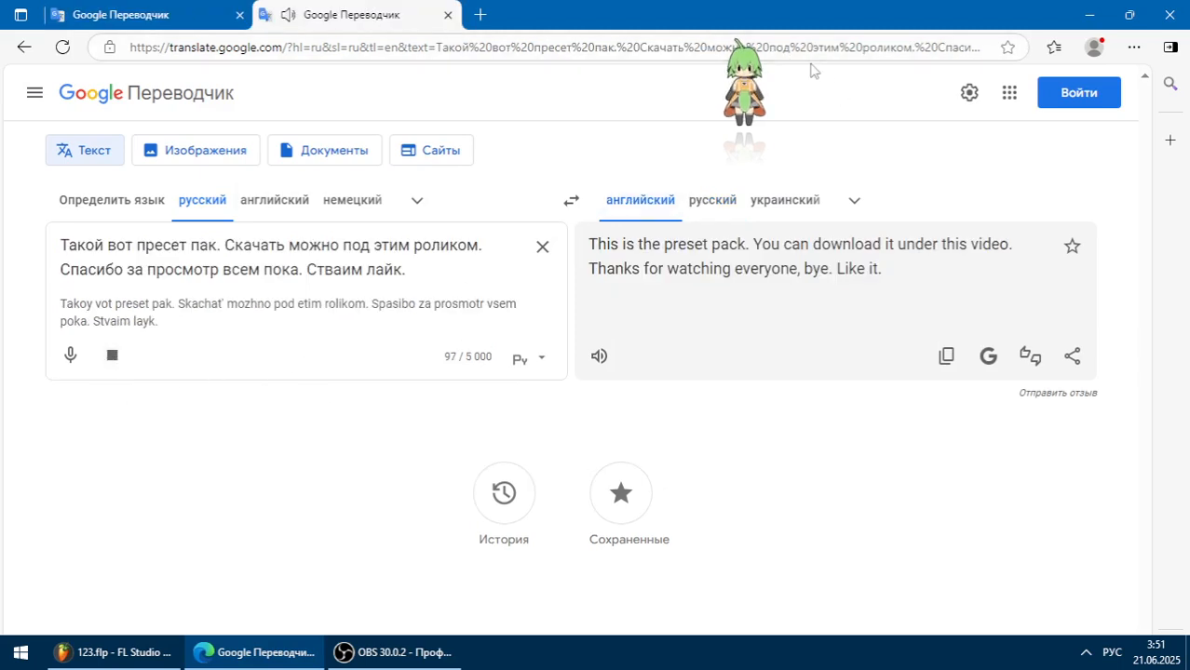
pyautogui.moveTo(761, 94); pyautogui.dragTo(551, 228)
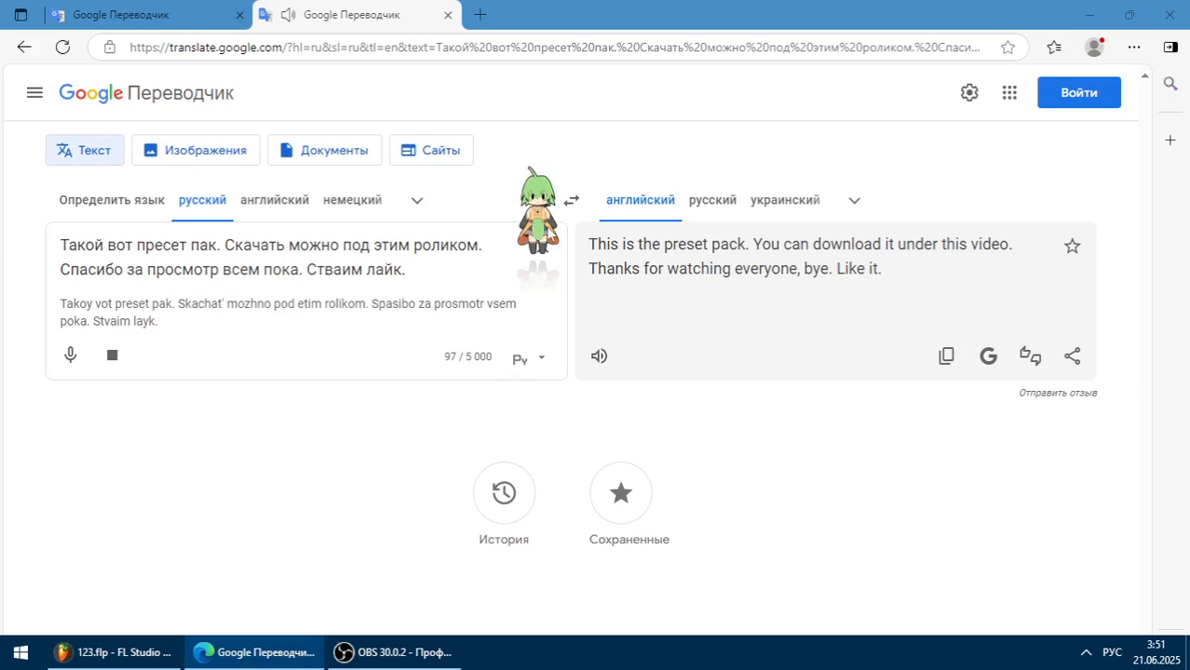
# - Cut the source text down to its last sentence, correct it to "Ставим лайк." and play it aloud
pyautogui.moveTo(304, 271); pyautogui.dragTo(37, 182)
pyautogui.press('BackSpace')
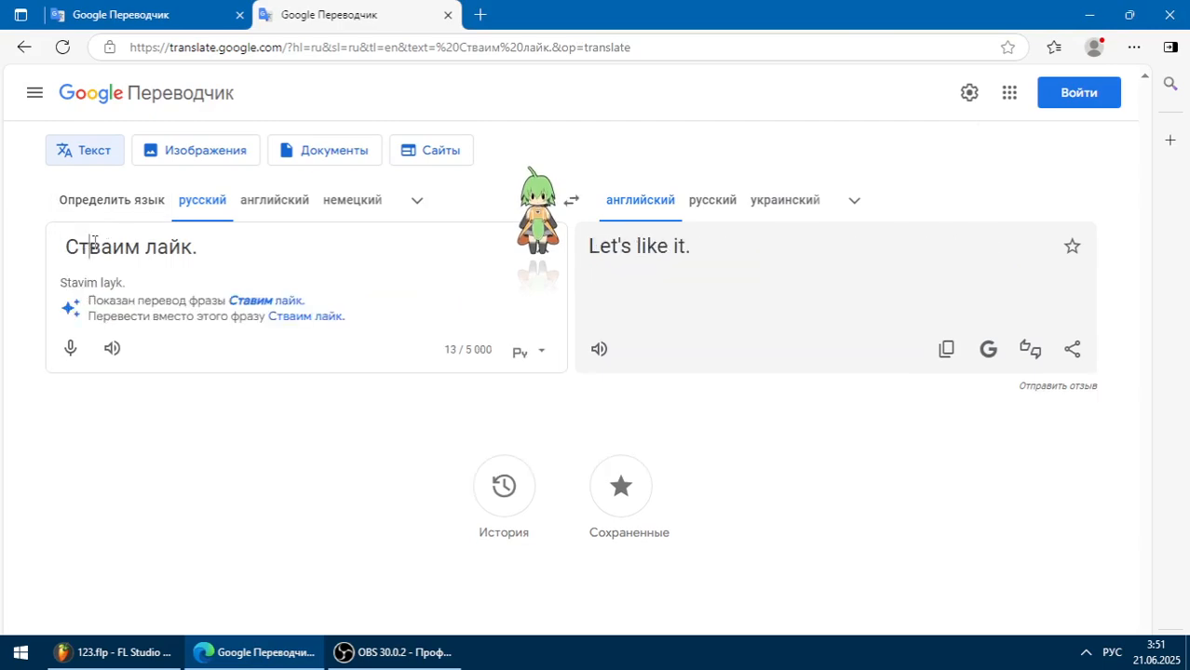
pyautogui.moveTo(90, 247); pyautogui.dragTo(100, 250)
pyautogui.press('Left')
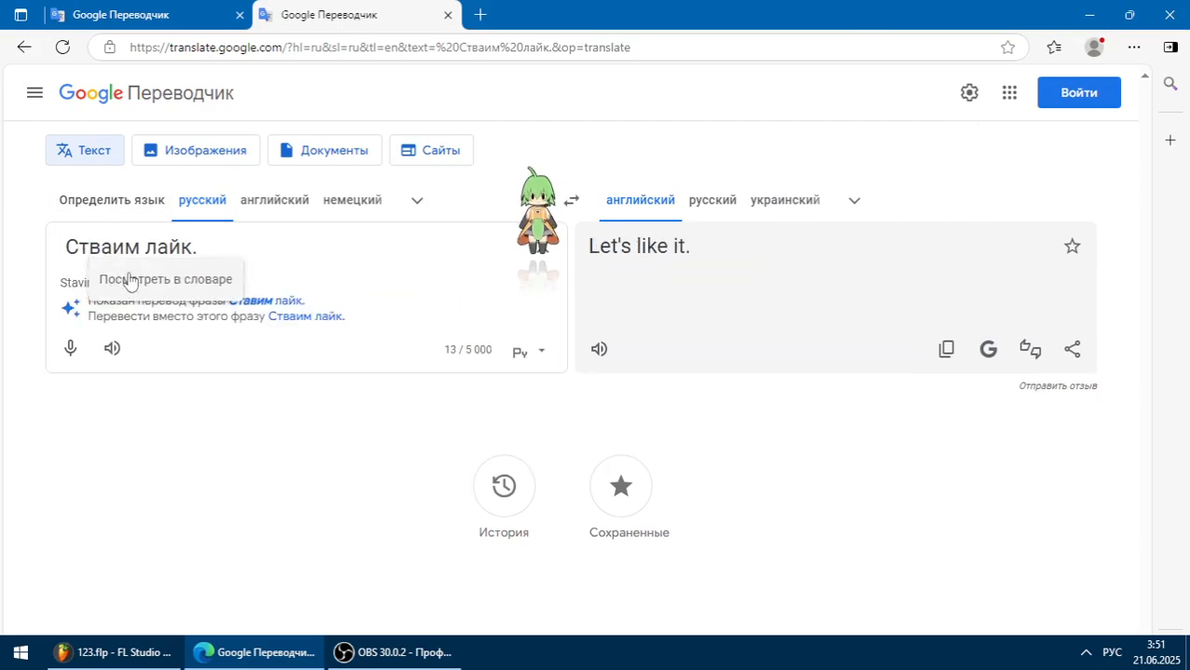
pyautogui.write('а')
pyautogui.click(112, 349)
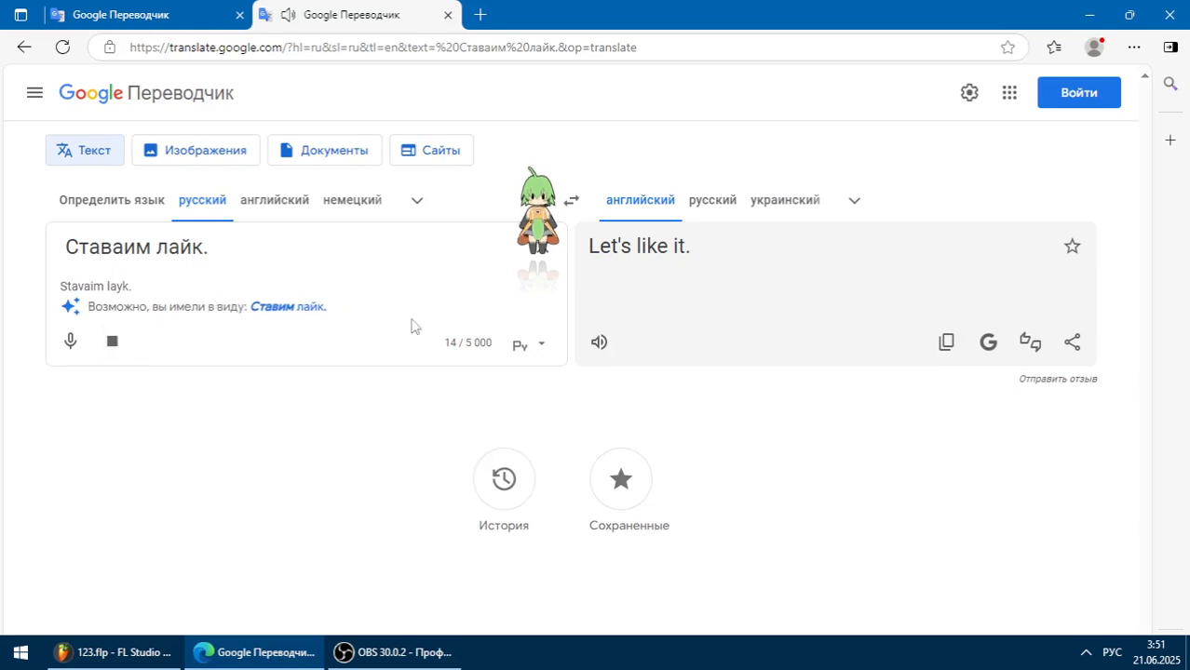
pyautogui.click(284, 306)
pyautogui.click(112, 342)
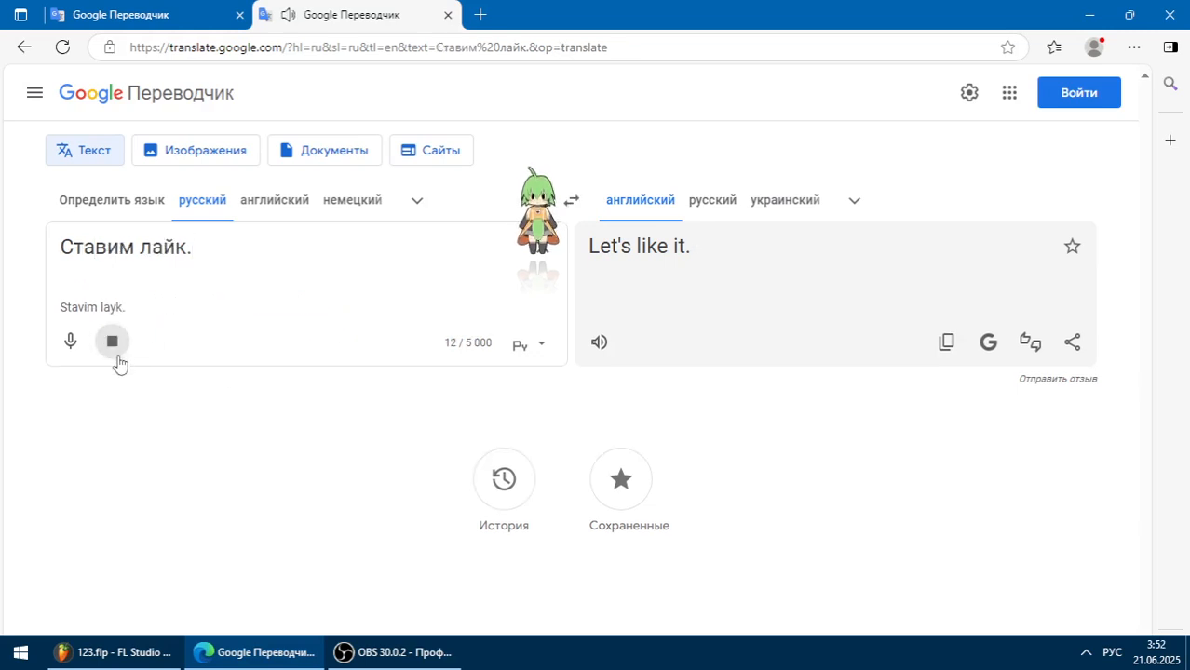